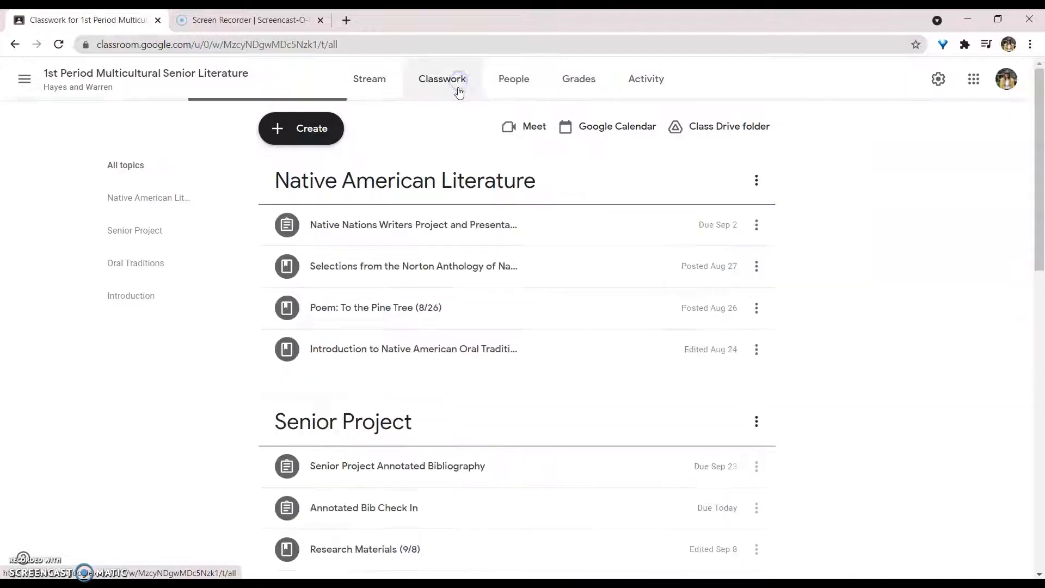
Expand the Annotated Bibliography Example Entry (9/7) material under Senior Project and review its description and attachments.
scroll(438, 509, "down", 2)
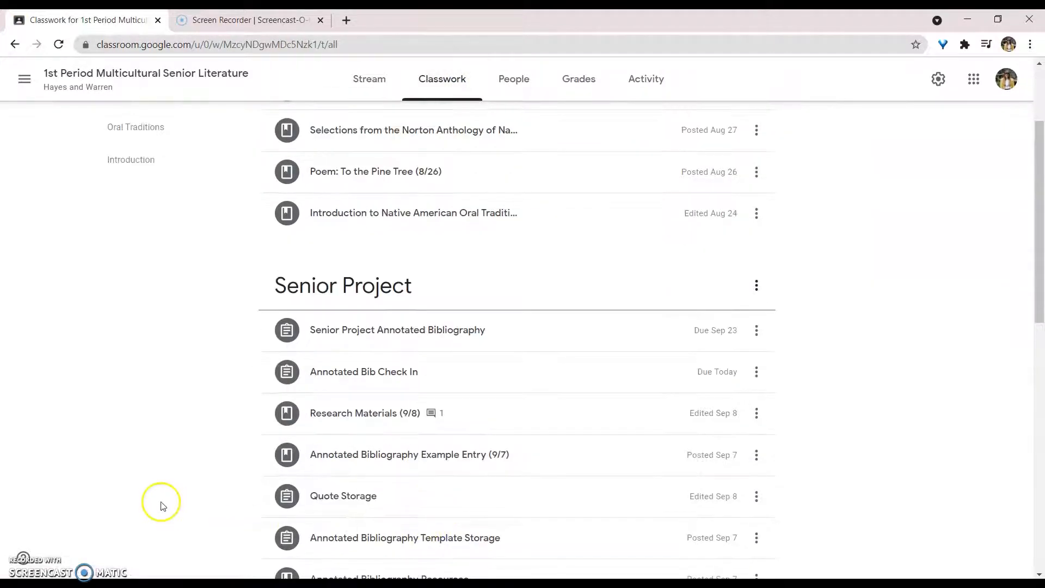
left_click(474, 458)
scroll(157, 443, "down", 2)
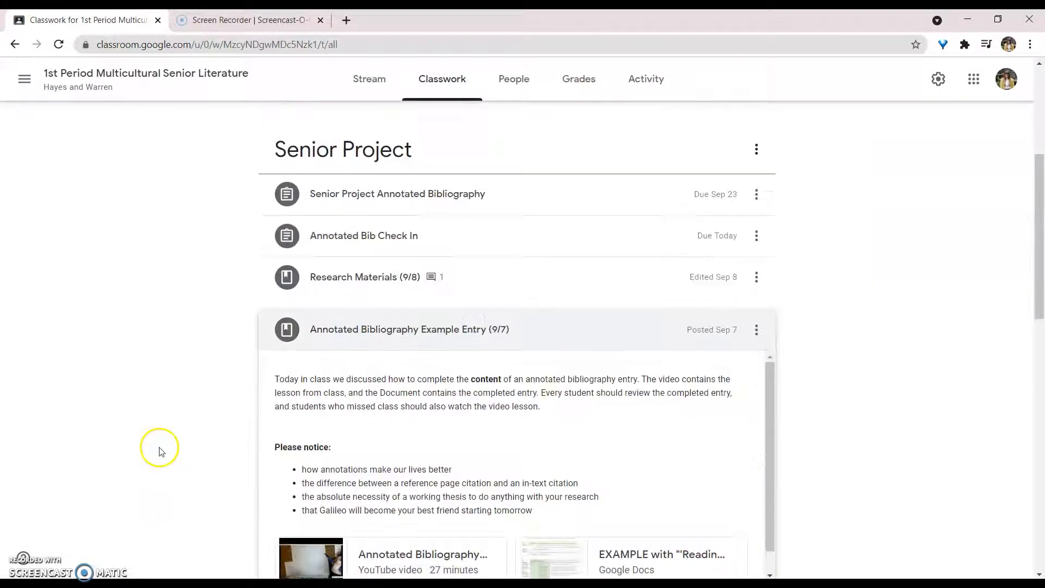
scroll(578, 510, "down", 1)
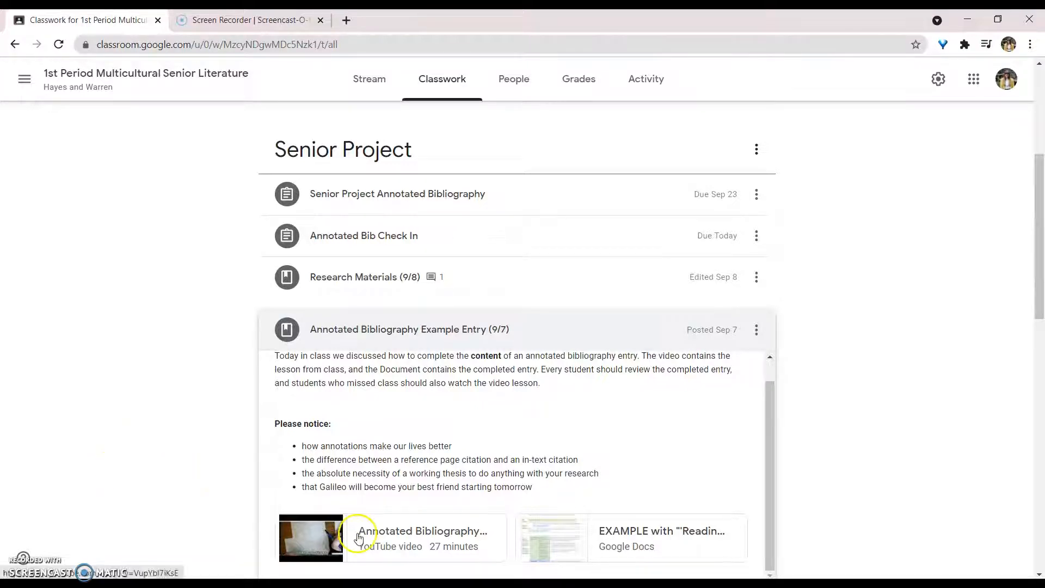
left_click(118, 402)
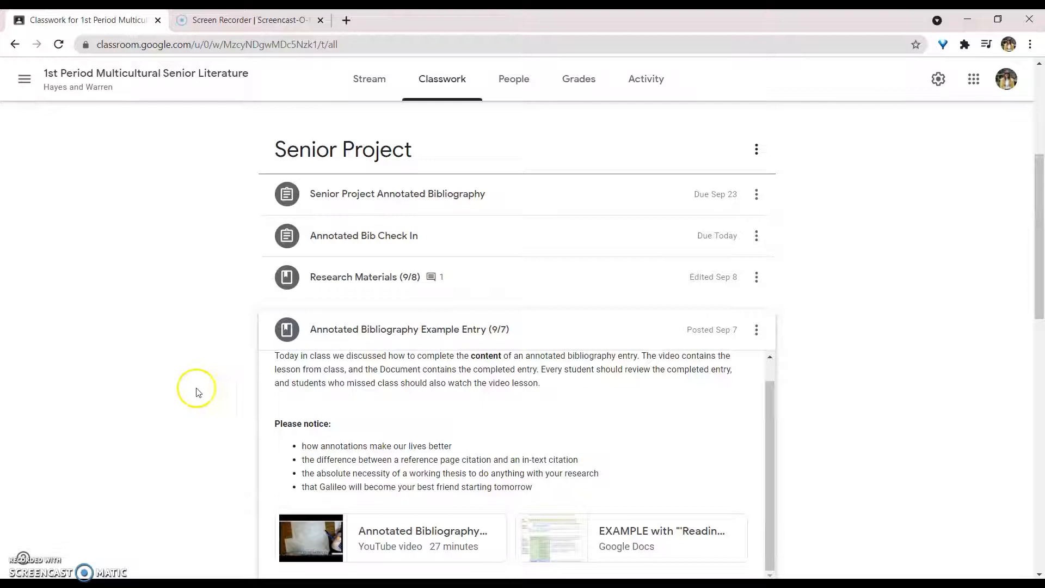
Expand the Research Materials (9/8) post, review its Galileo link and attached resources, and collapse it again.
left_click(368, 289)
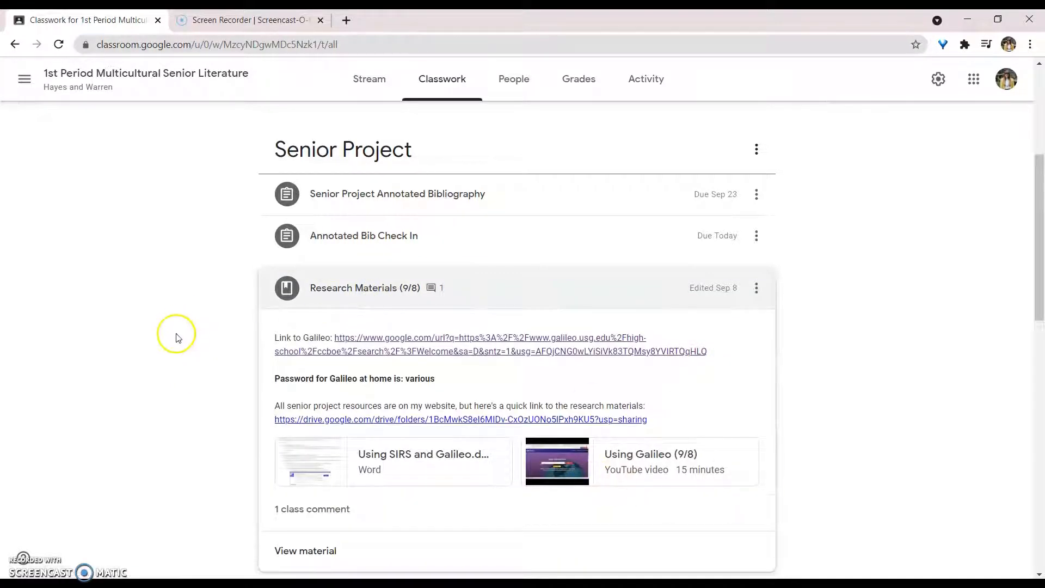
scroll(217, 371, "down", 1)
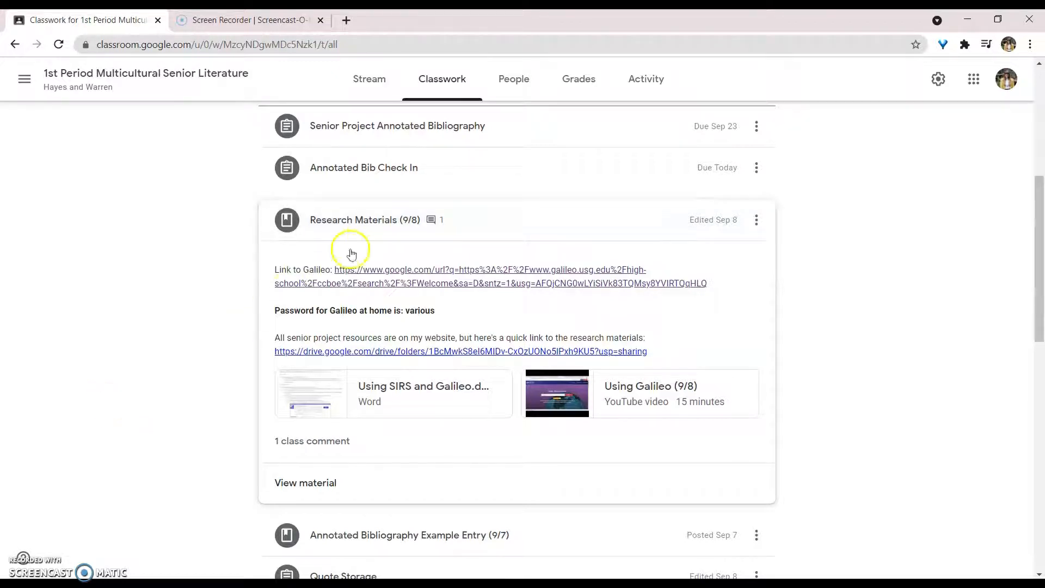
left_click(366, 234)
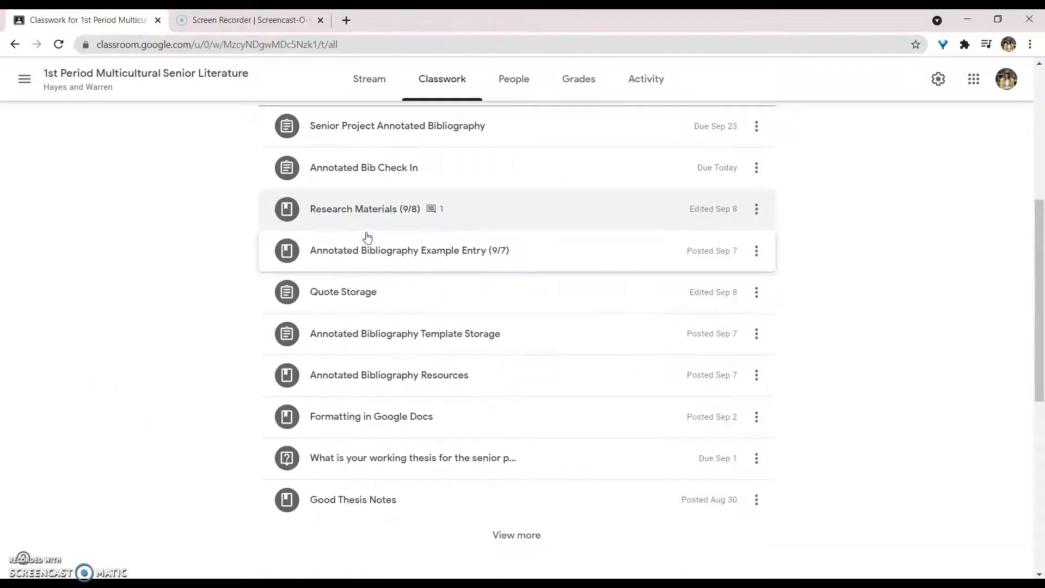
left_click(184, 311)
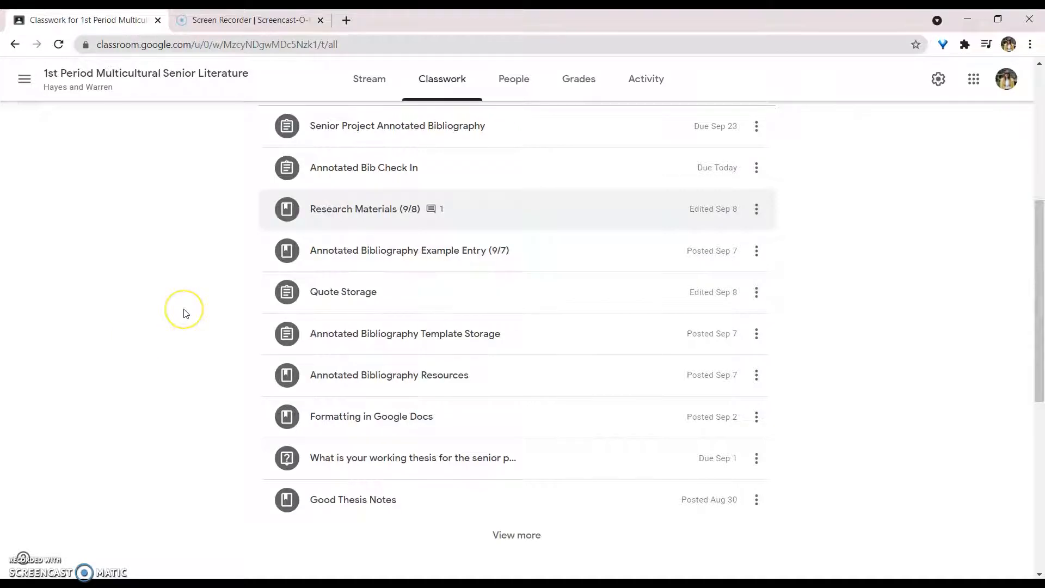
Expand the Annotated Bib Check In assignment under Senior Project and read its submission instructions.
scroll(184, 313, "up", 3)
left_click(363, 302)
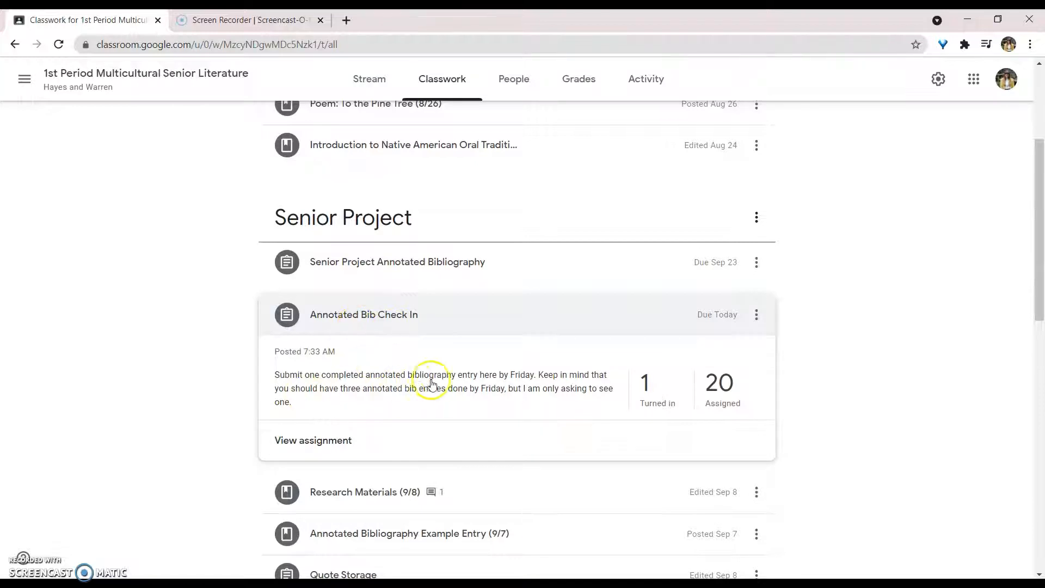
scroll(110, 406, "down", 1)
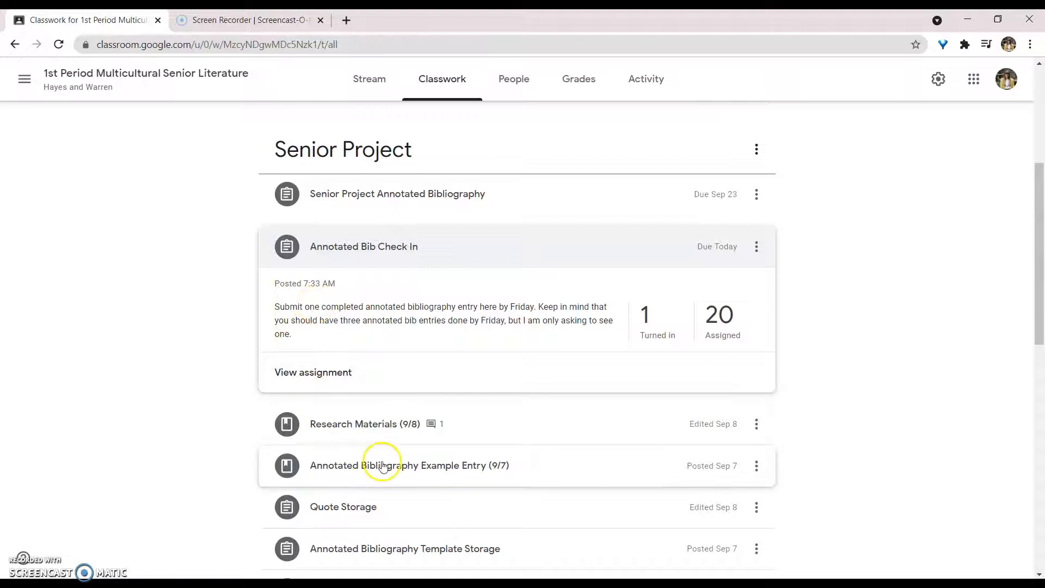
left_click(459, 465)
left_click(467, 238)
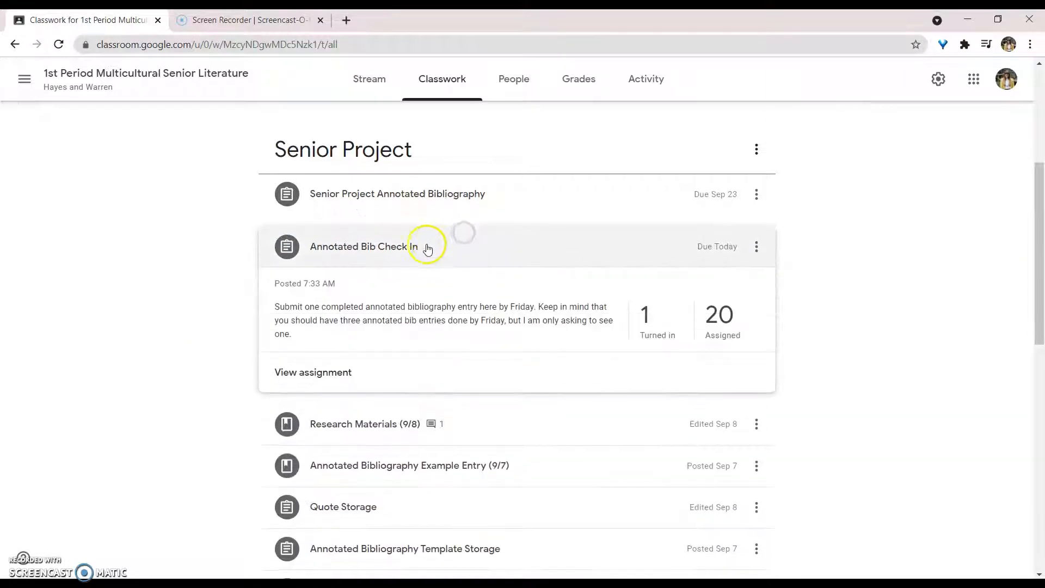
scroll(223, 353, "down", 2)
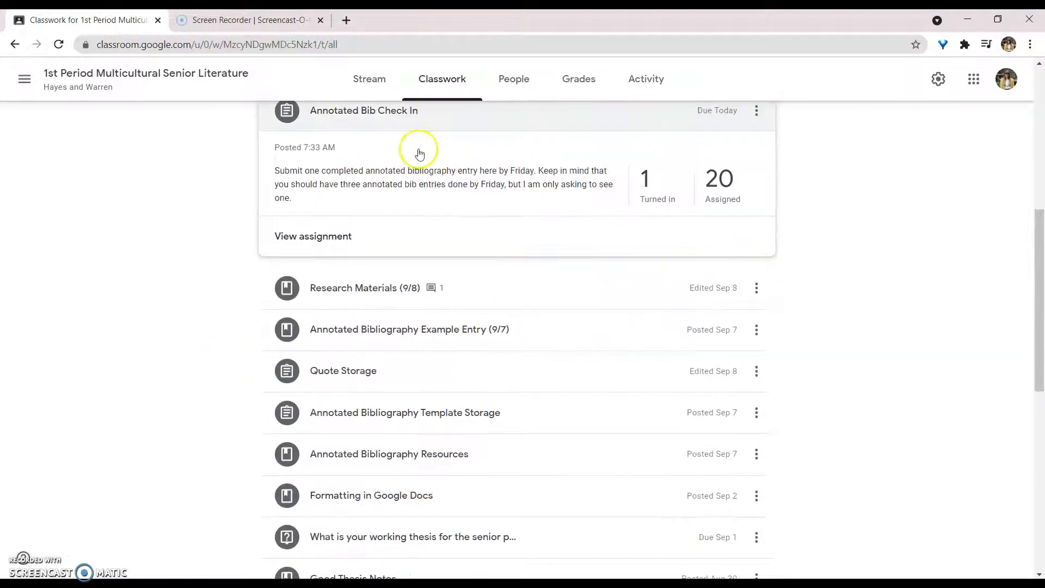
Open the EXAMPLE Google Doc attached to Annotated Bibliography Example Entry (9/7) and look over the completed entry.
left_click(446, 331)
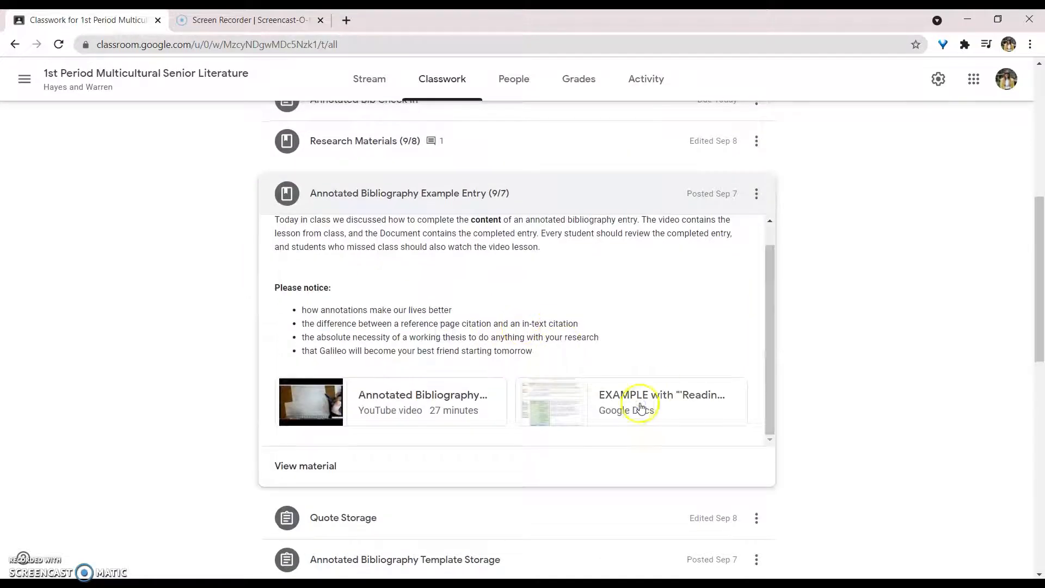
left_click(641, 404)
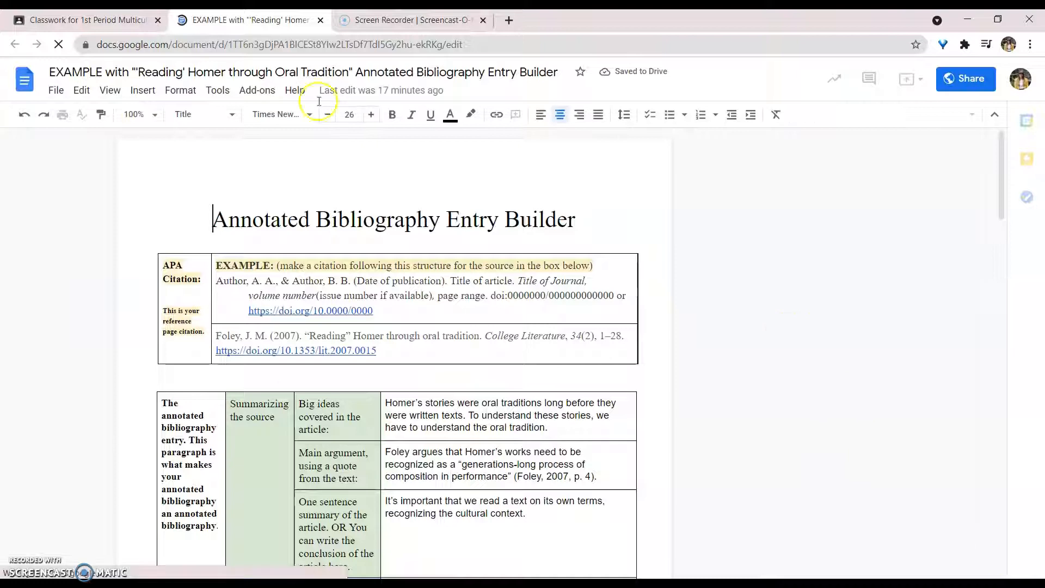
scroll(500, 465, "down", 4)
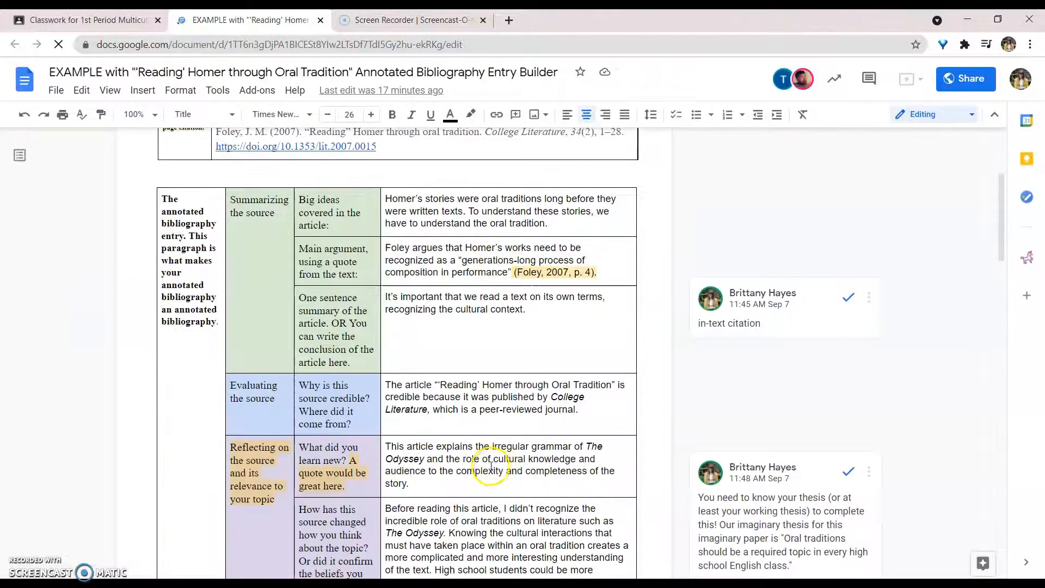
scroll(571, 408, "up", 4)
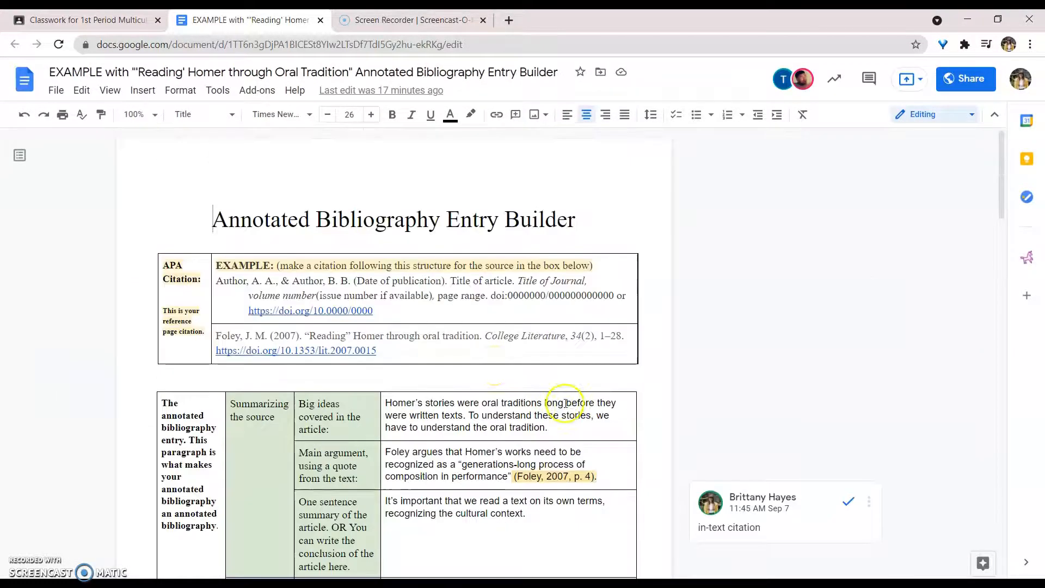
Return to the class's Classwork page and expand the Annotated Bibliography Template Storage assignment.
left_click(71, 20)
scroll(238, 396, "down", 1)
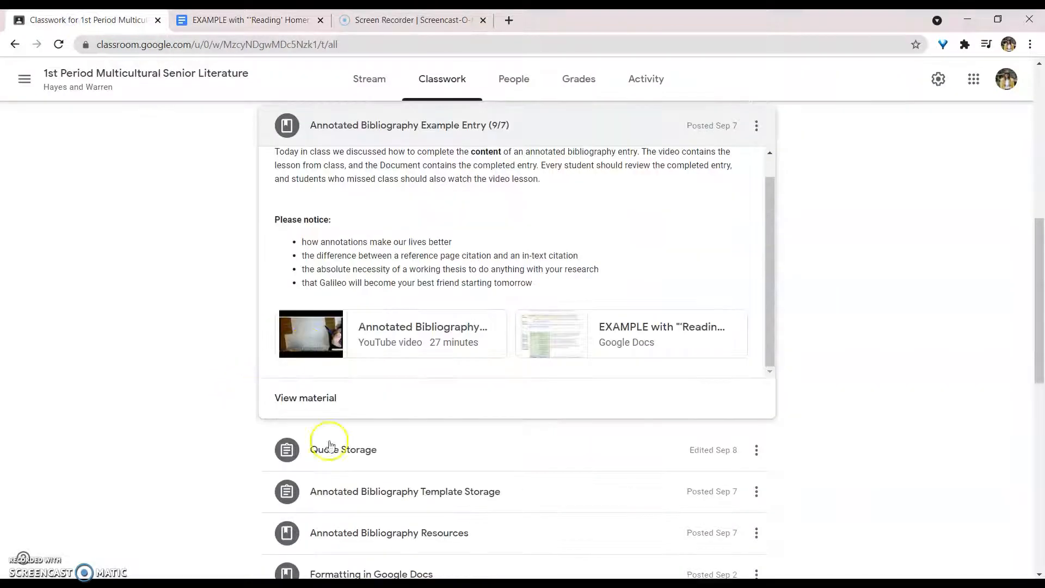
left_click(401, 492)
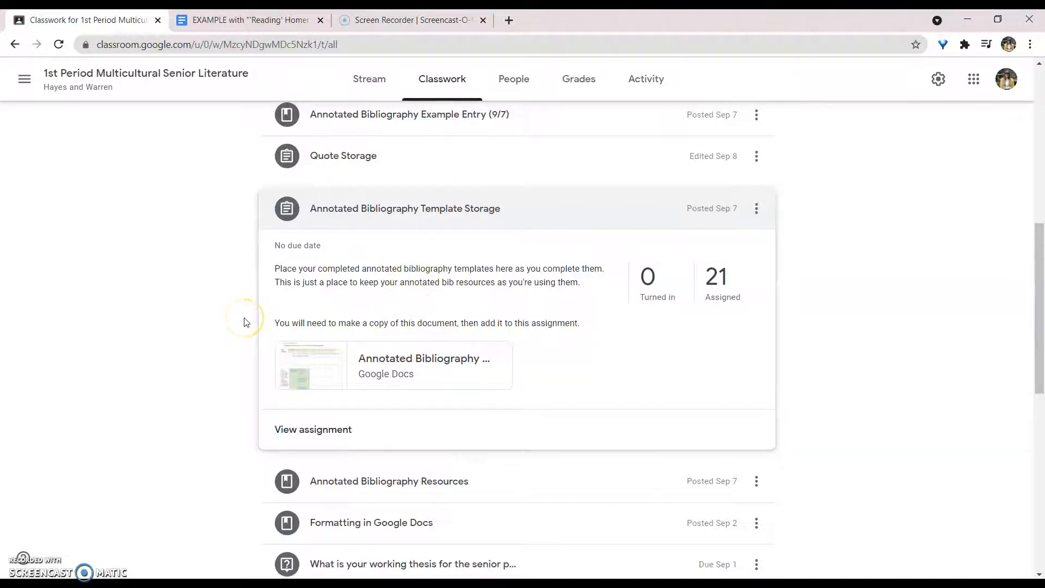
Reopen the EXAMPLE document from Annotated Bibliography Example Entry (9/7), review the entry's sections and comments, and close the document.
scroll(245, 322, "up", 3)
left_click(462, 259)
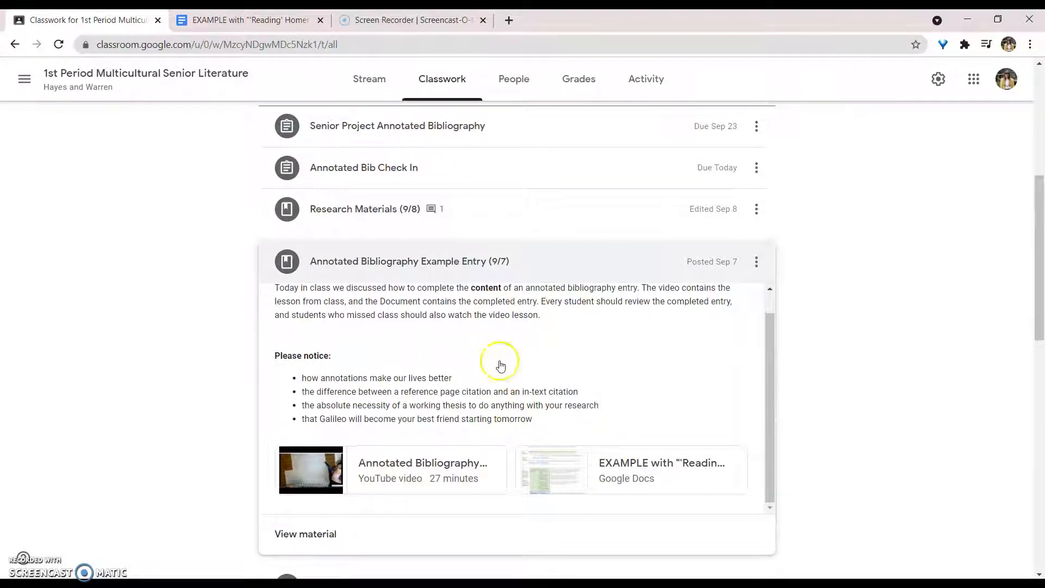
left_click(595, 476)
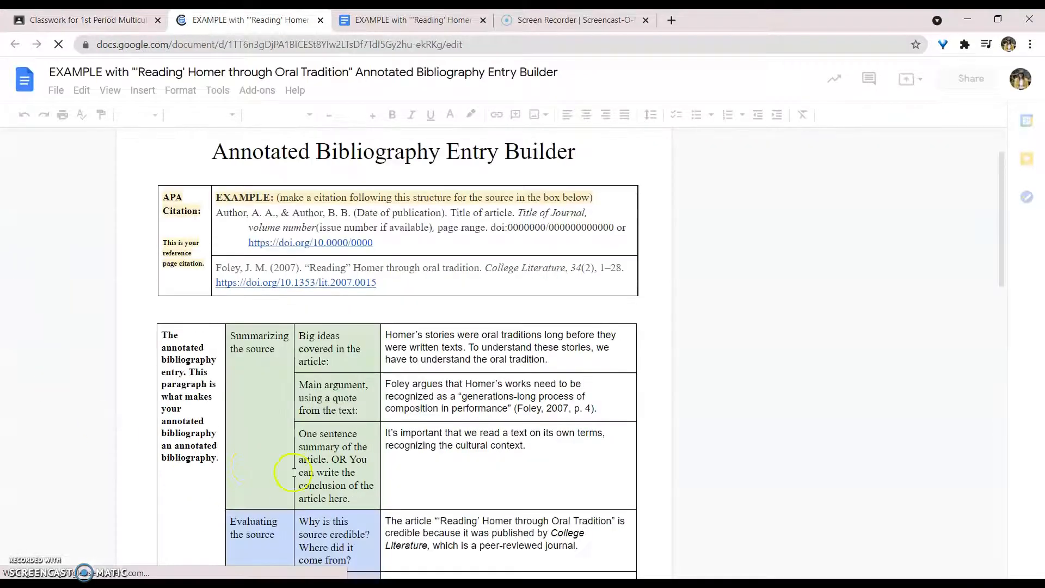
scroll(419, 438, "down", 8)
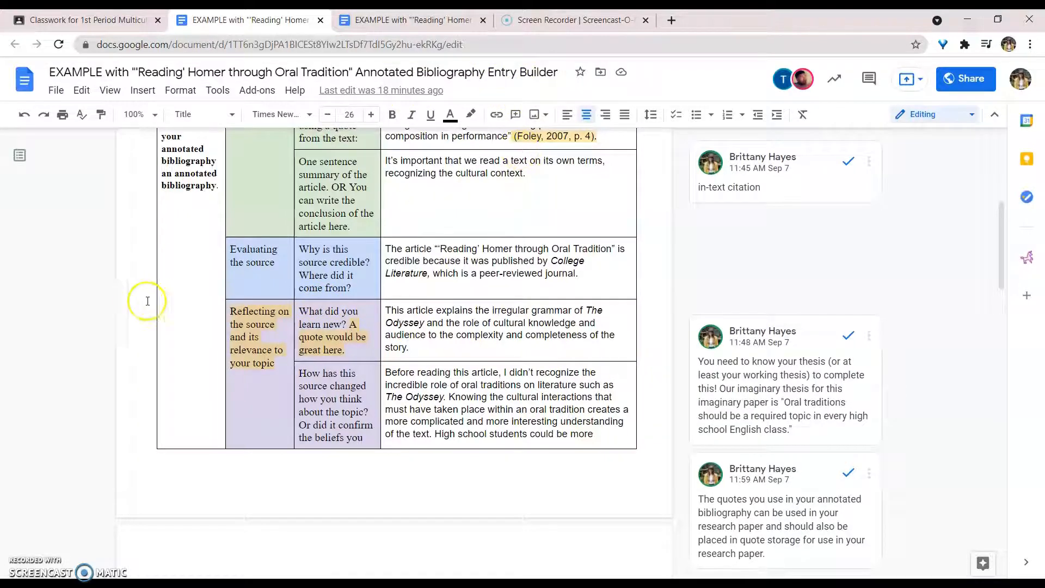
left_click(321, 21)
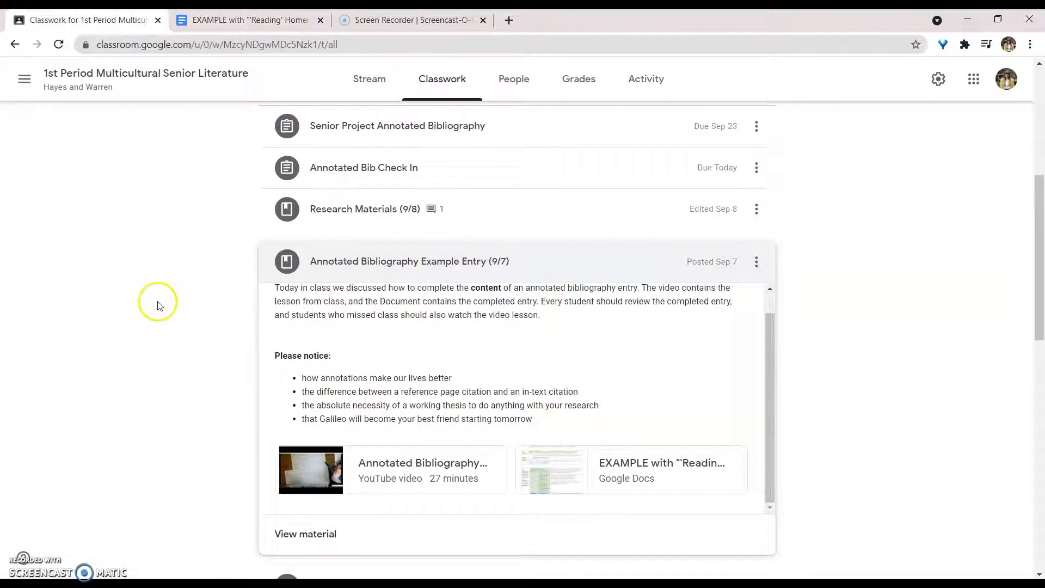
Show the details of the Annotated Bib Check In assignment, followed by those of Senior Project Annotated Bibliography.
scroll(170, 261, "up", 1)
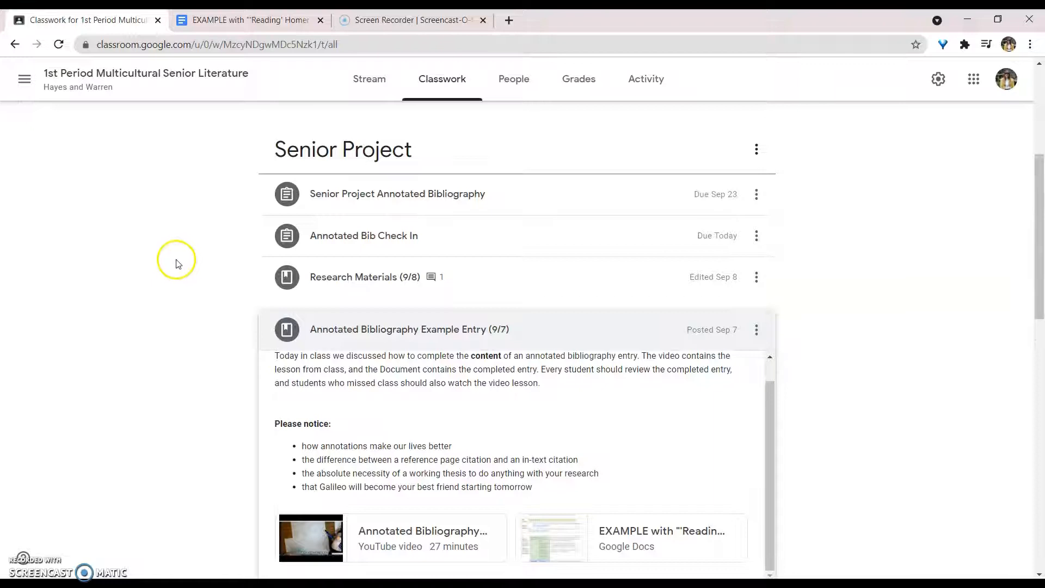
left_click(470, 236)
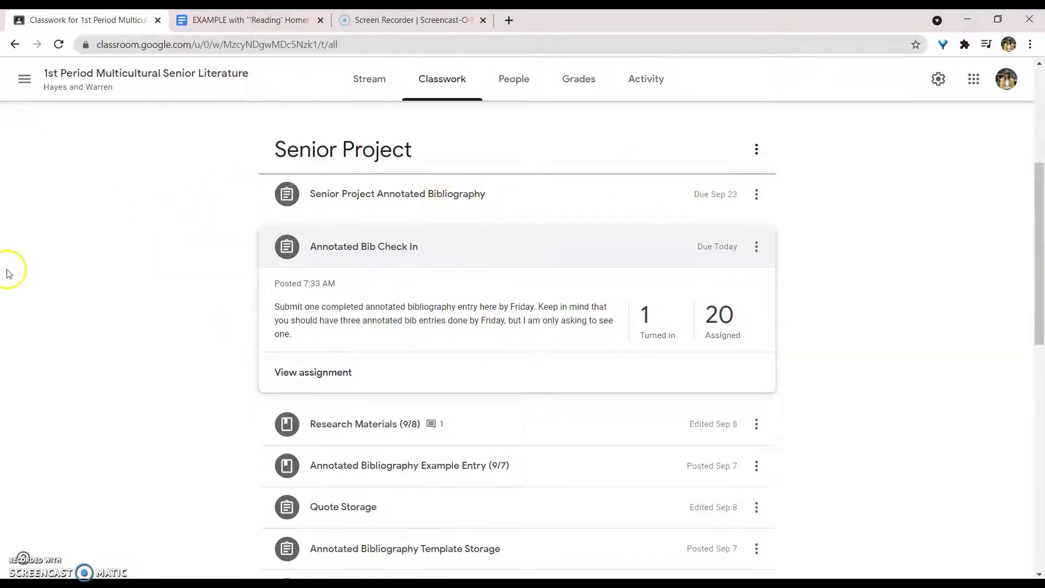
left_click(413, 203)
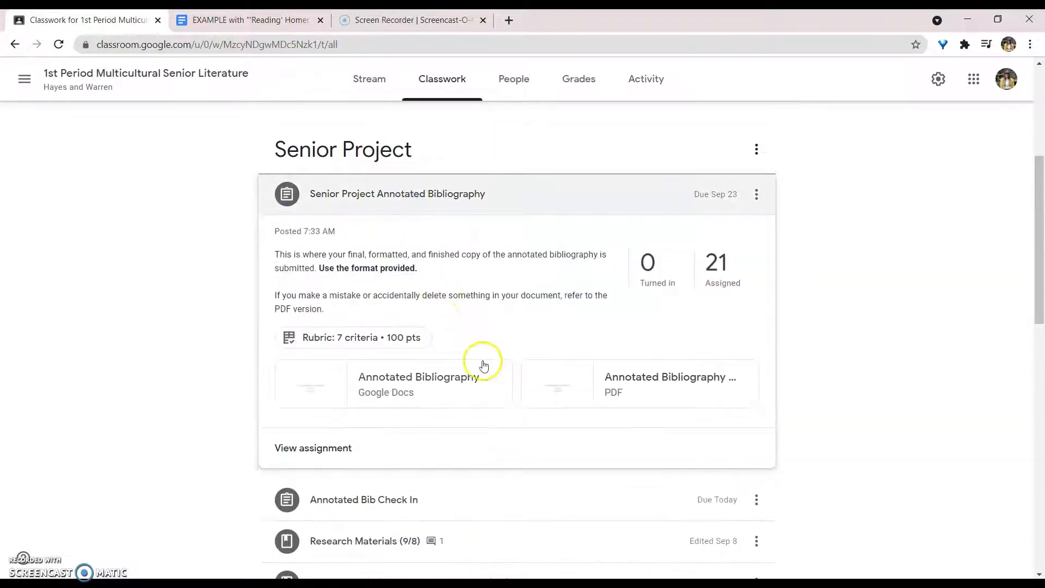
Open the PDF attached to the Senior Project Annotated Bibliography assignment and examine its title page layout.
left_click(595, 382)
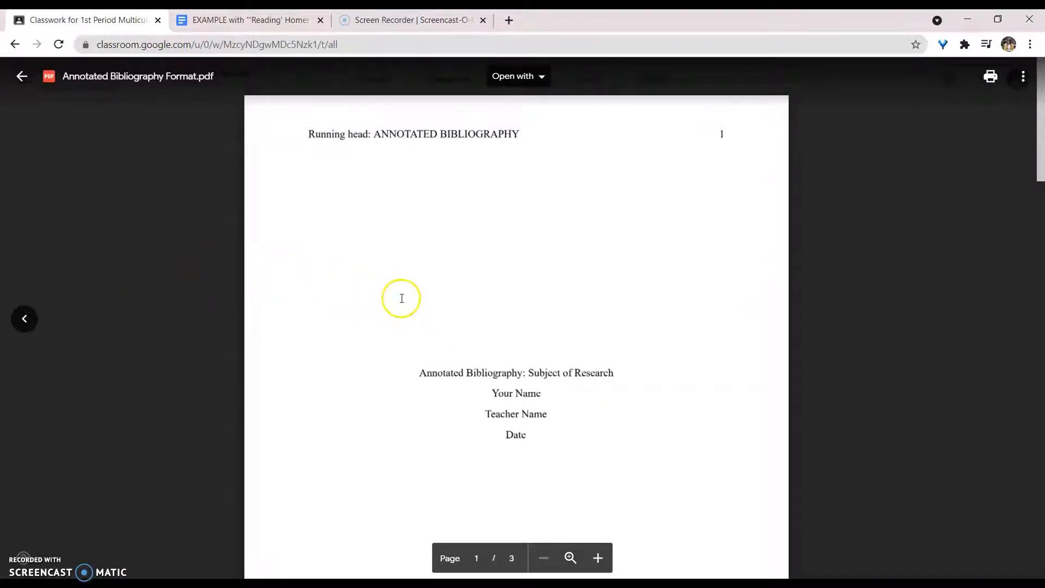
scroll(393, 310, "down", 1)
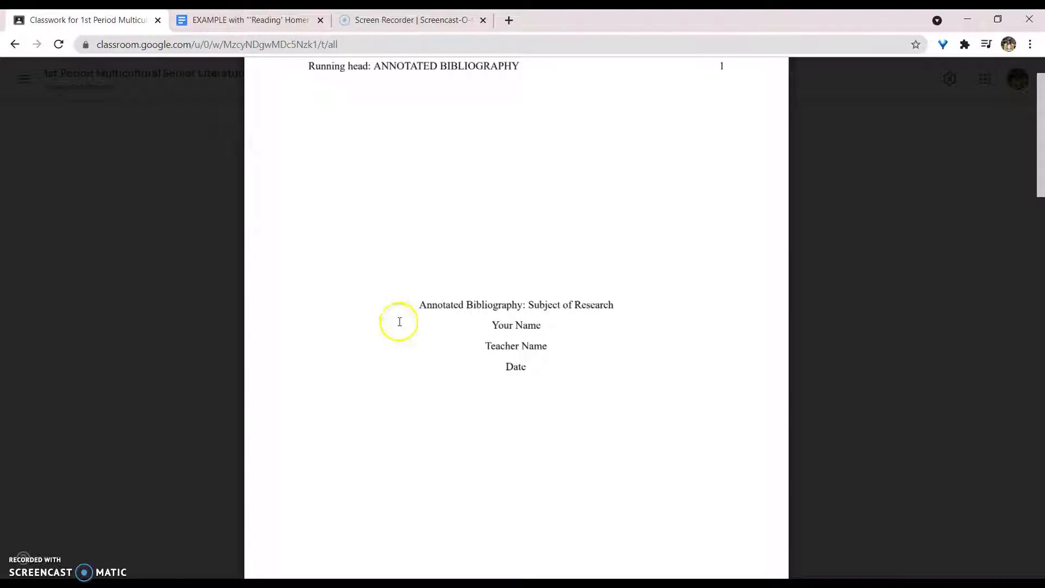
scroll(551, 288, "down", 3)
scroll(550, 290, "up", 2)
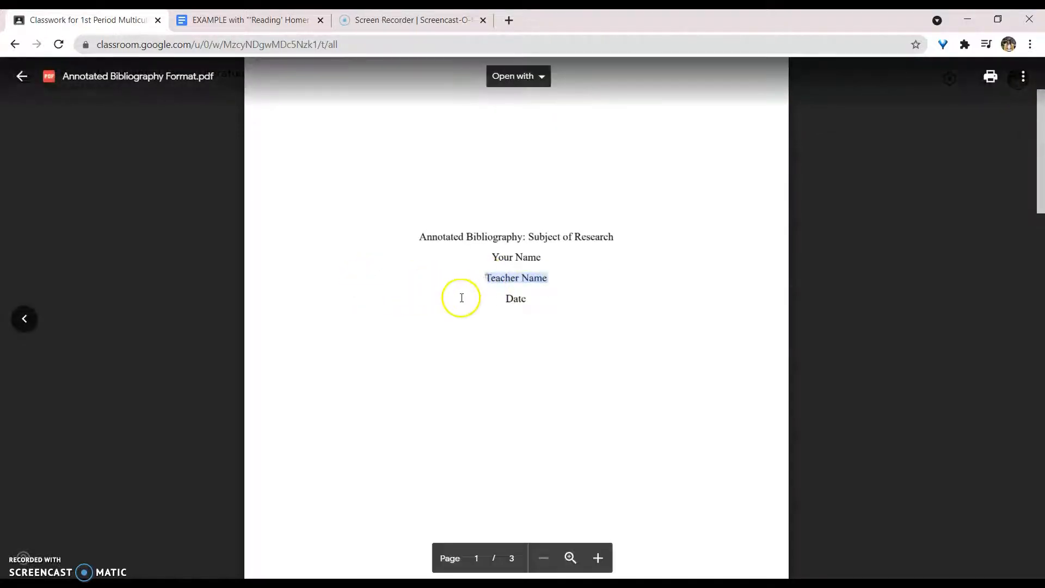
Examine the topic introduction, sample citations and annotations on the following pages of the Annotated Bibliography Format PDF.
scroll(461, 301, "down", 7)
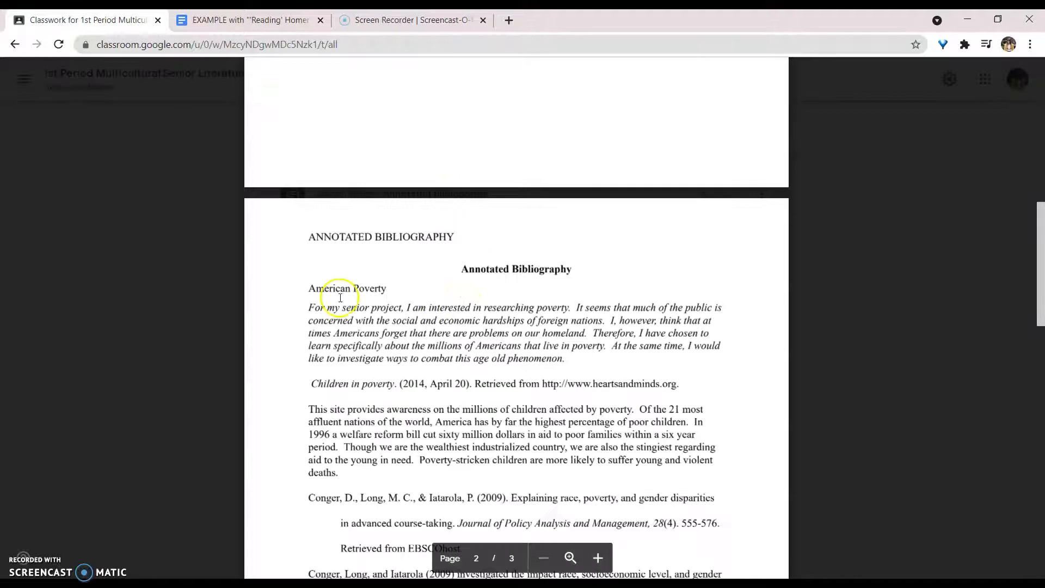
scroll(318, 289, "down", 3)
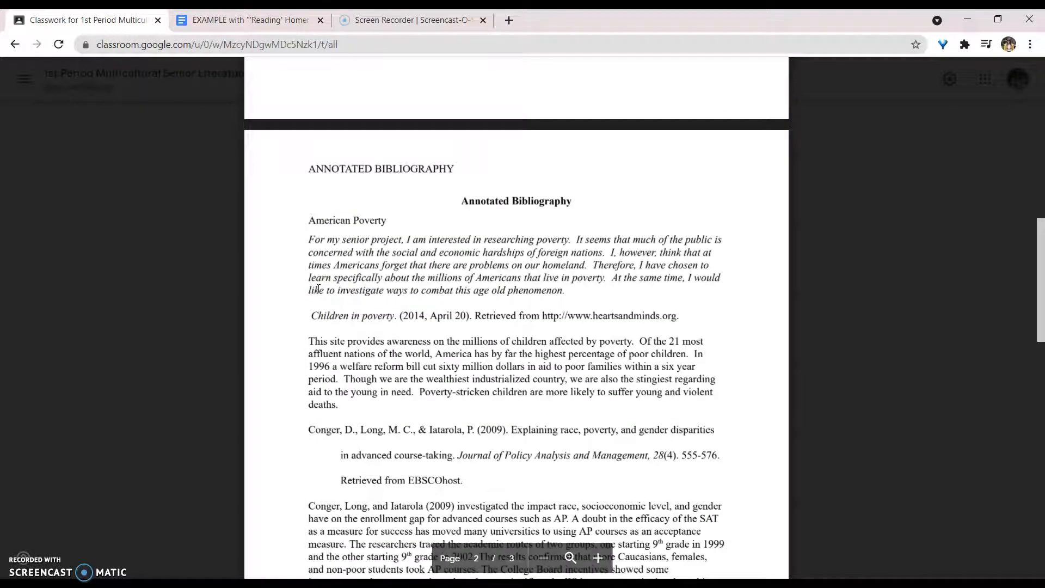
scroll(318, 289, "down", 5)
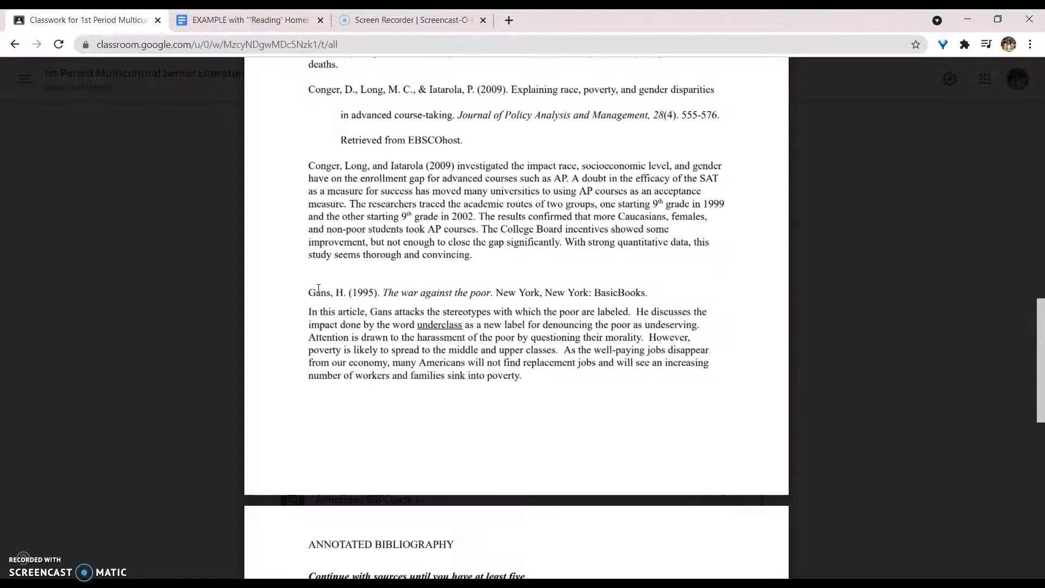
scroll(319, 289, "up", 5)
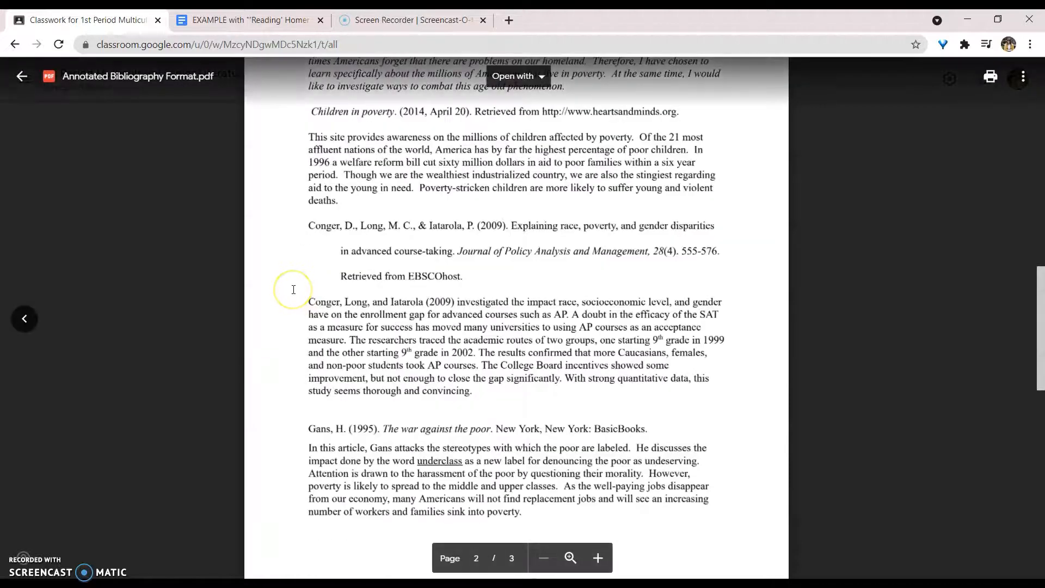
scroll(294, 287, "up", 1)
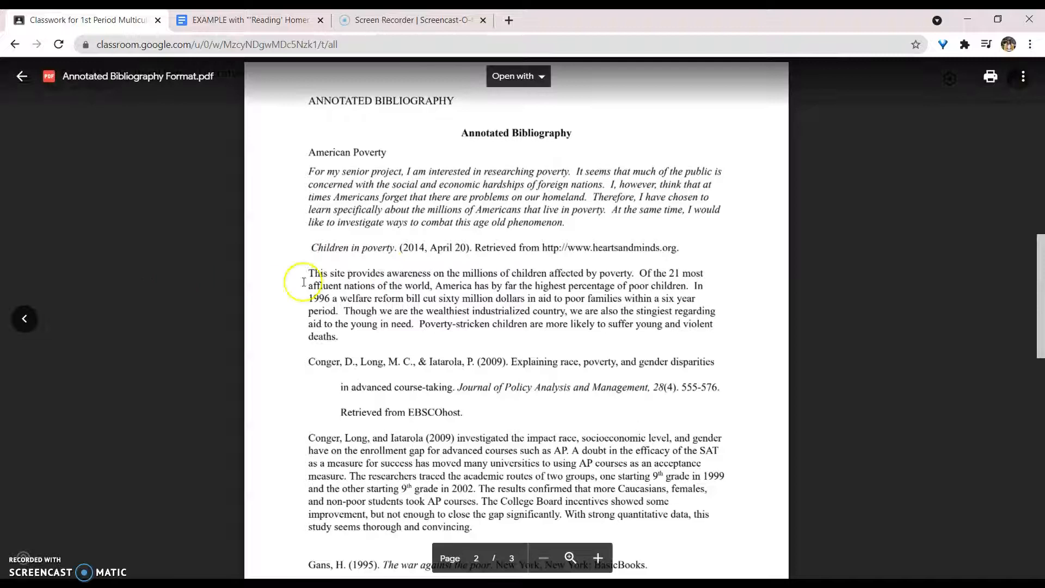
scroll(517, 385, "down", 3)
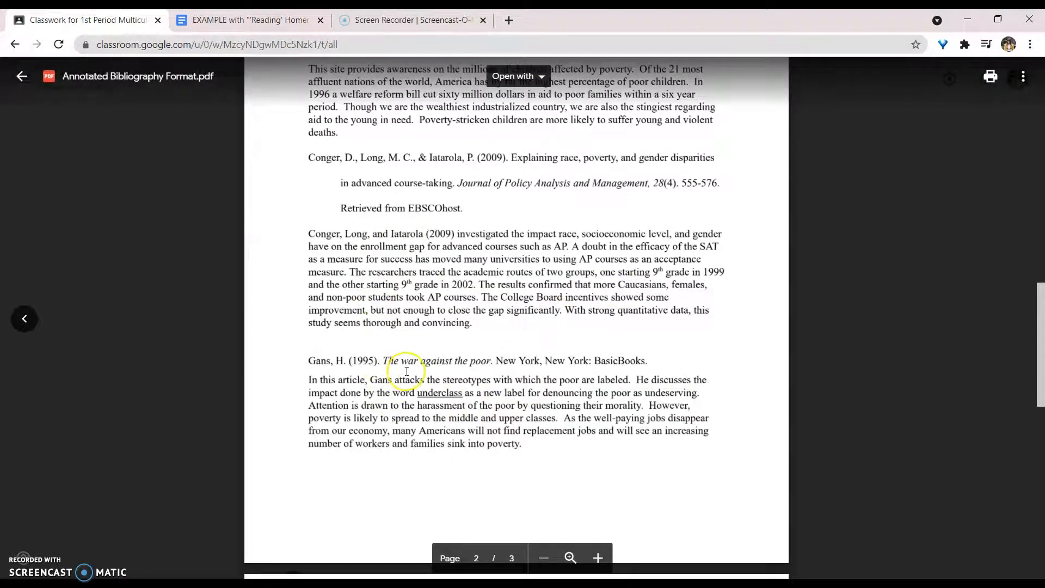
scroll(407, 372, "down", 3)
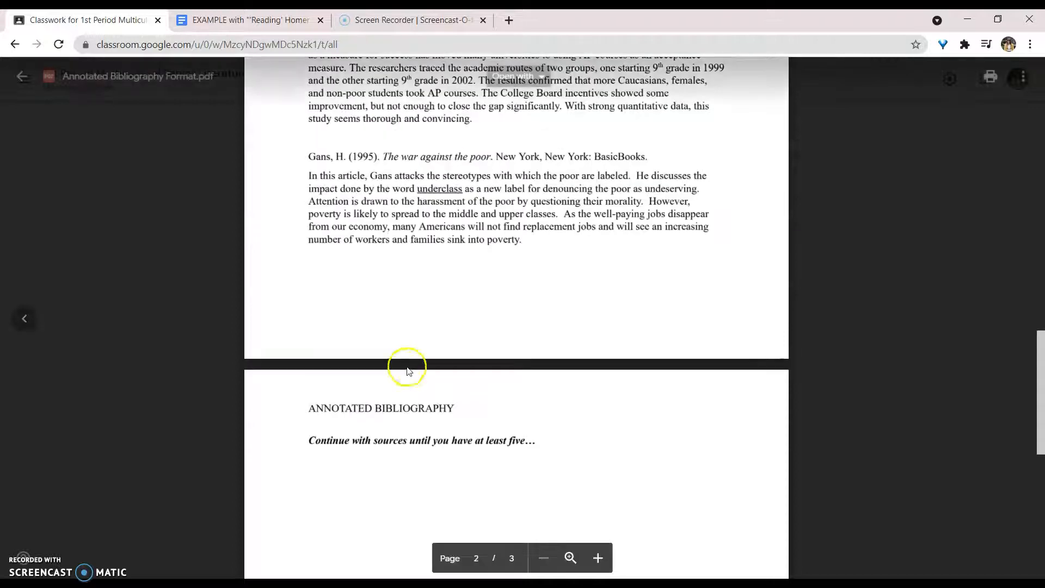
Highlight the American Poverty topic heading on page 2 of the format PDF, followed by the italic introduction paragraph beneath it.
scroll(335, 380, "up", 7)
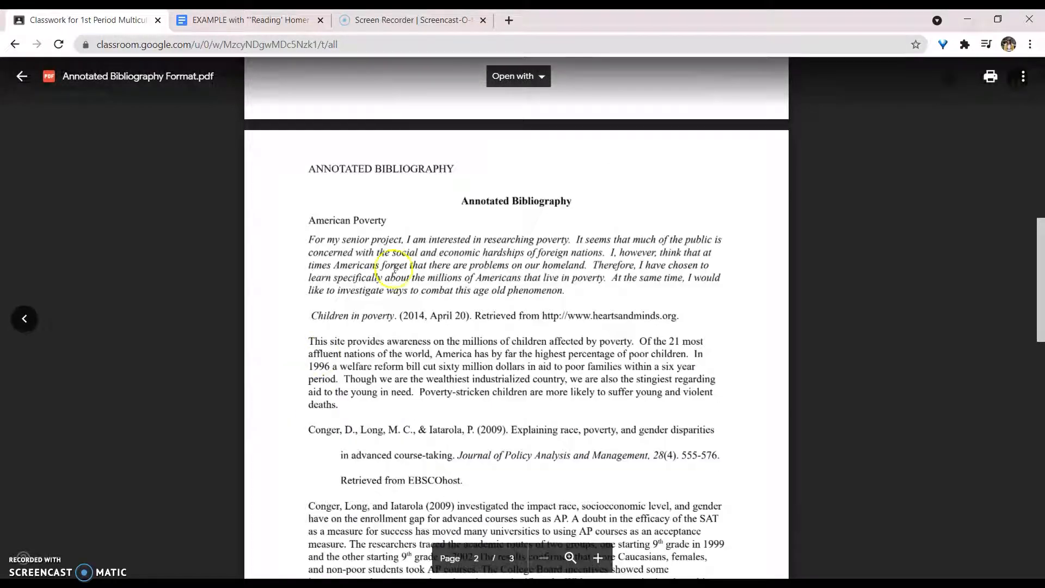
left_click_drag(388, 218, 313, 221)
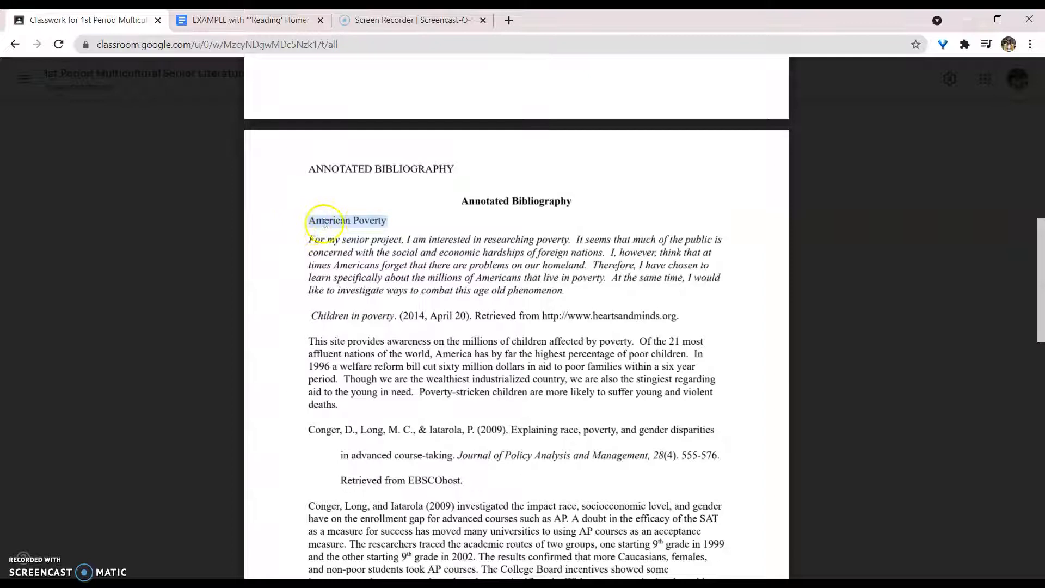
left_click(374, 220)
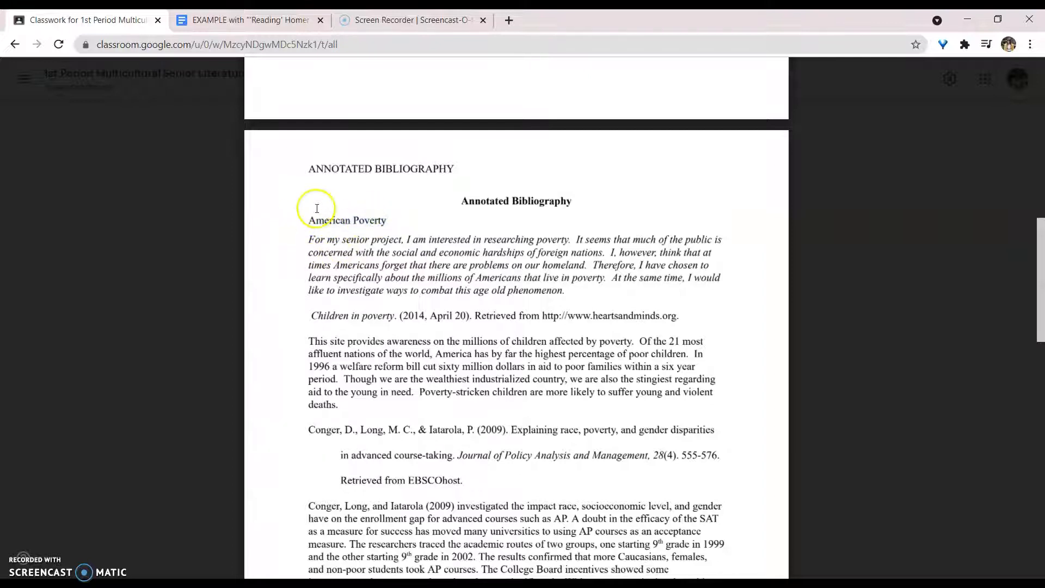
left_click_drag(315, 241, 584, 239)
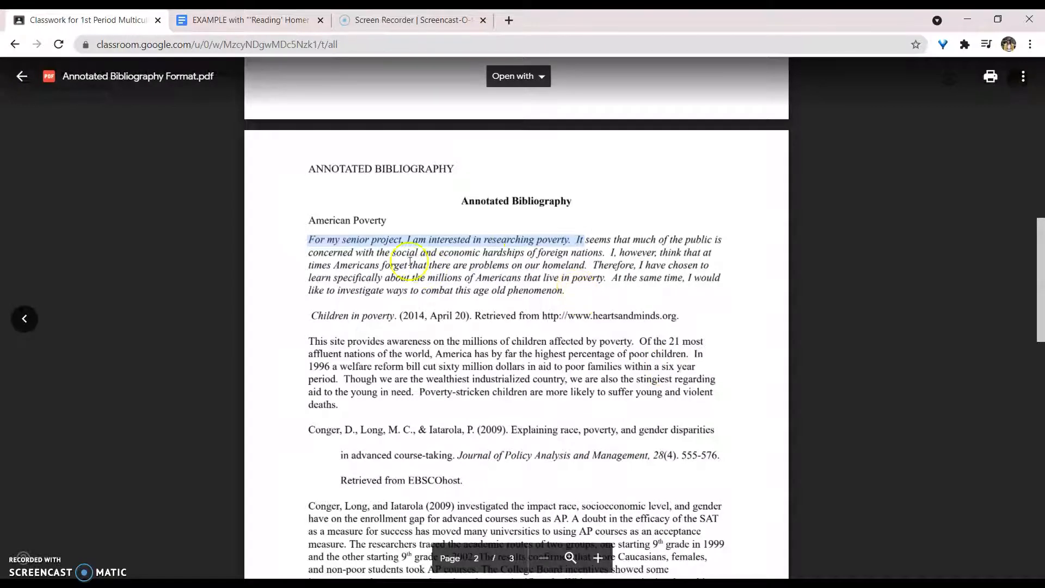
left_click(299, 246)
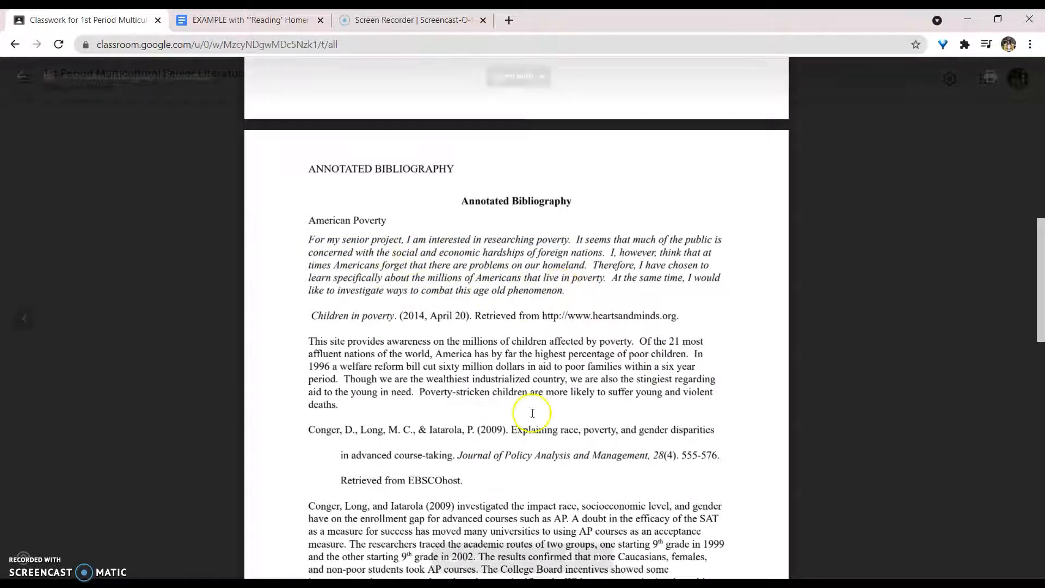
left_click_drag(307, 240, 571, 295)
left_click(571, 296)
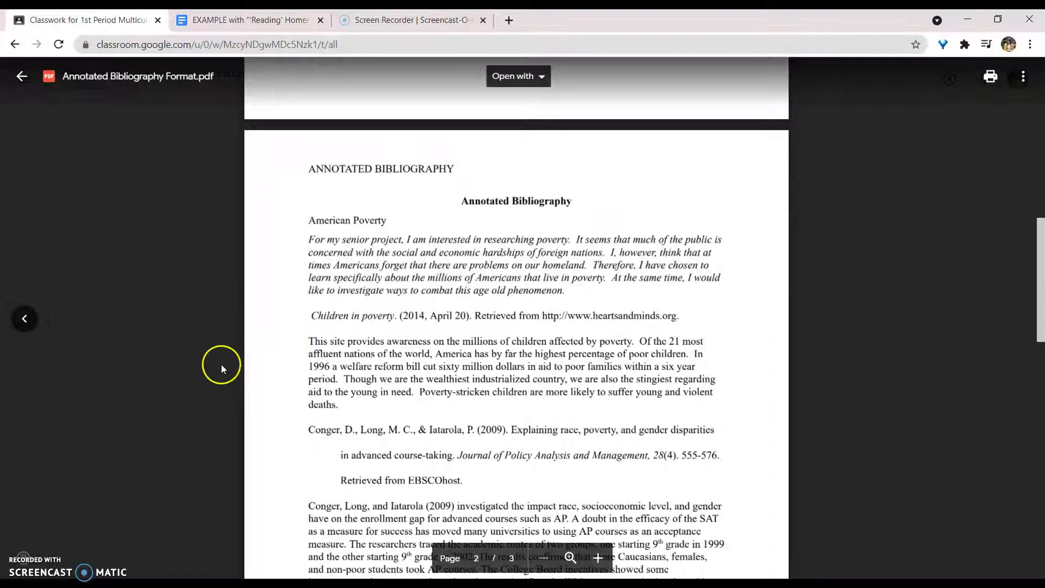
Highlight the three sample entries on page 2 one after another and view the closing instruction on page 3.
left_click(319, 320)
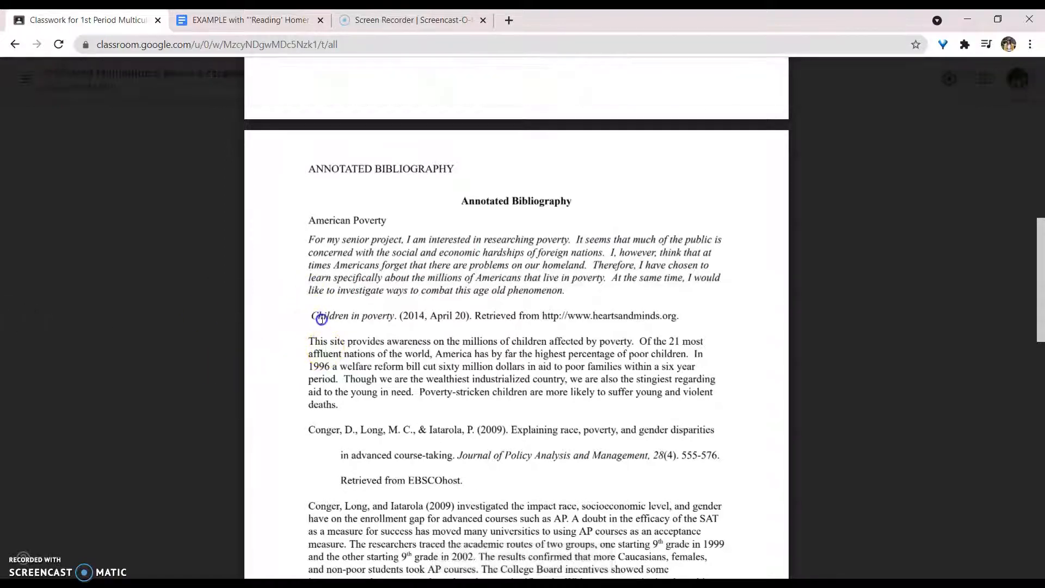
left_click_drag(323, 320, 355, 406)
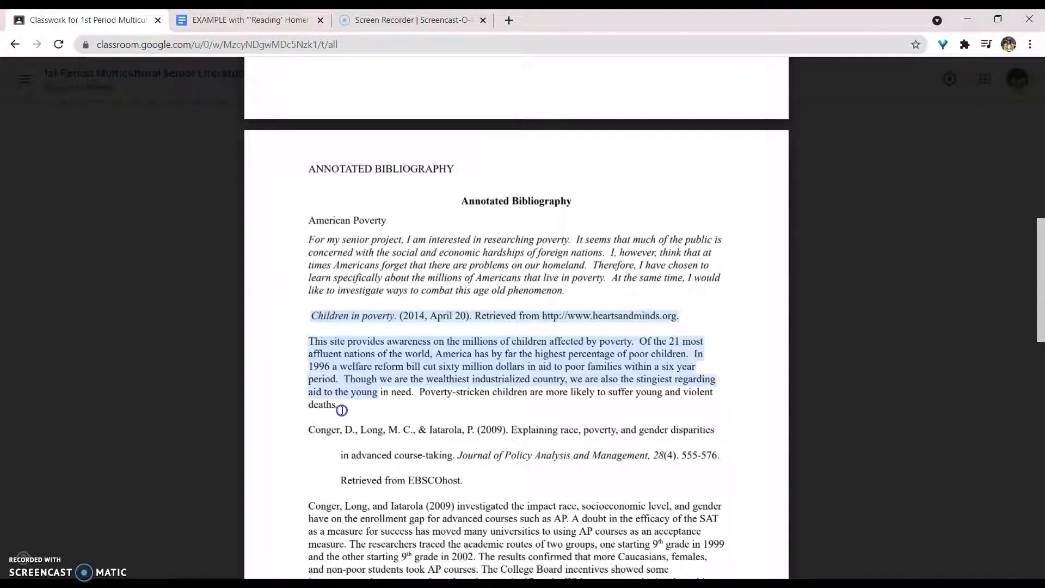
left_click(338, 409)
scroll(337, 409, "down", 2)
left_click_drag(308, 294, 478, 463)
scroll(477, 462, "down", 3)
left_click_drag(309, 297, 516, 378)
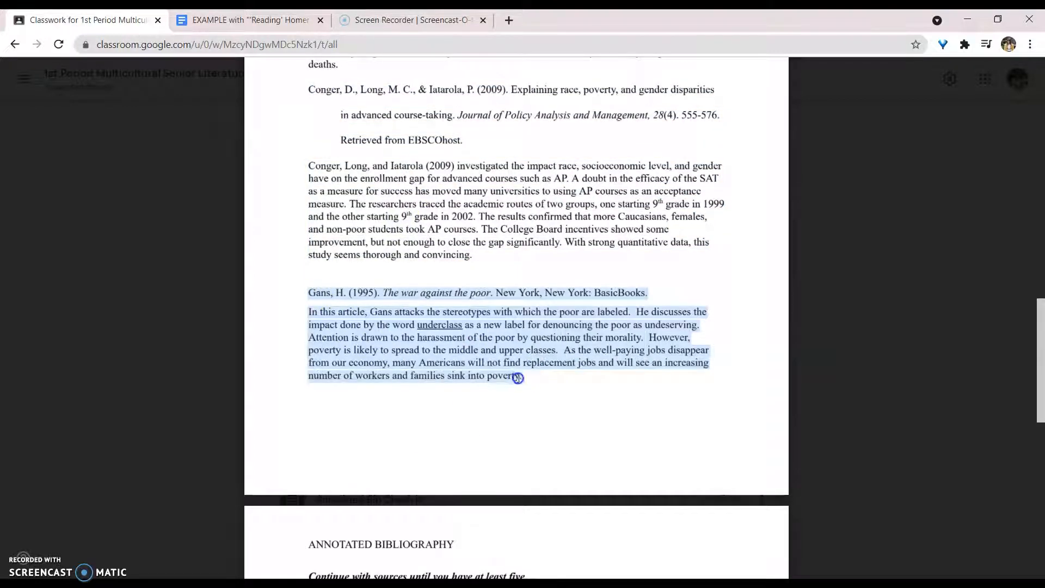
scroll(537, 388, "down", 3)
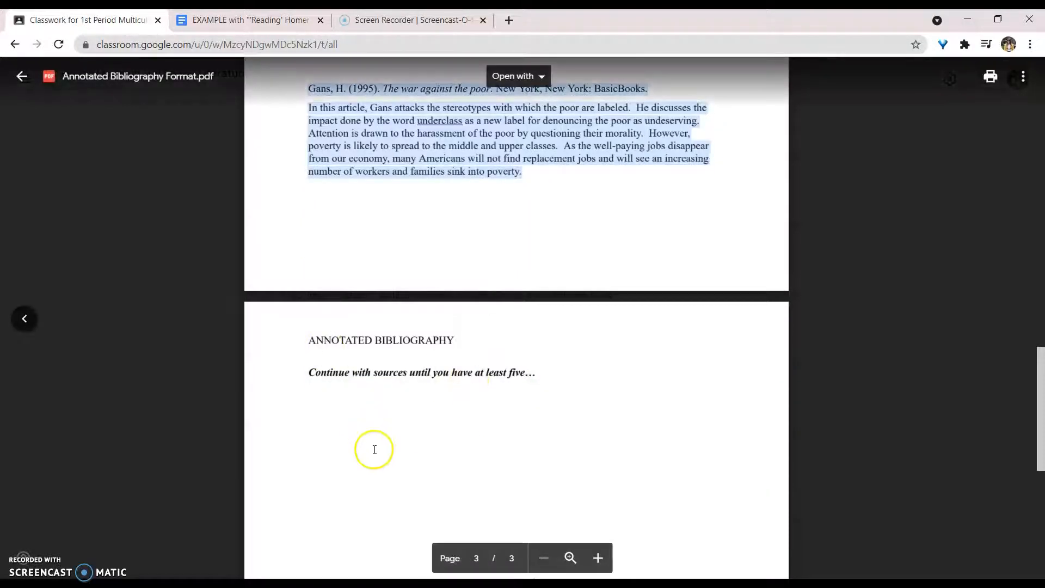
Highlight the reference citation of the second sample entry, the EBSCOhost journal article, and separately its annotation paragraph.
scroll(381, 482, "up", 2)
scroll(381, 482, "up", 6)
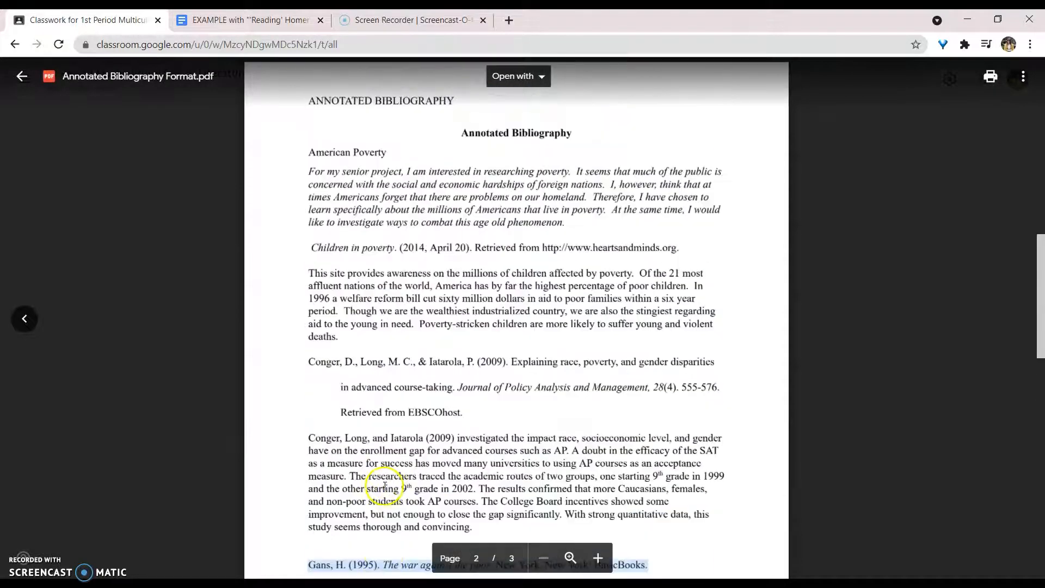
scroll(384, 486, "down", 3)
left_click_drag(308, 228, 463, 279)
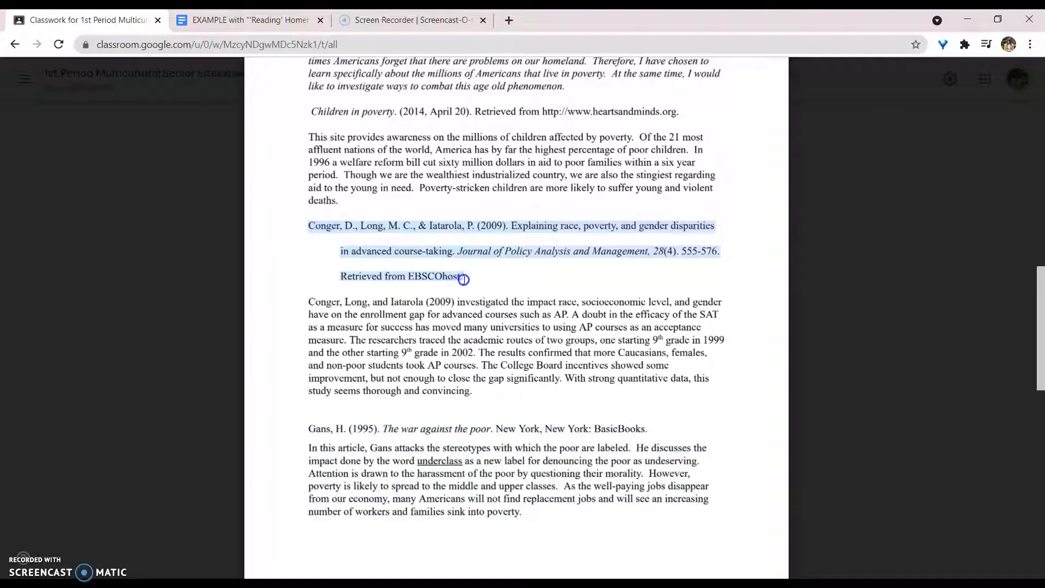
left_click(331, 261)
left_click_drag(308, 302, 484, 398)
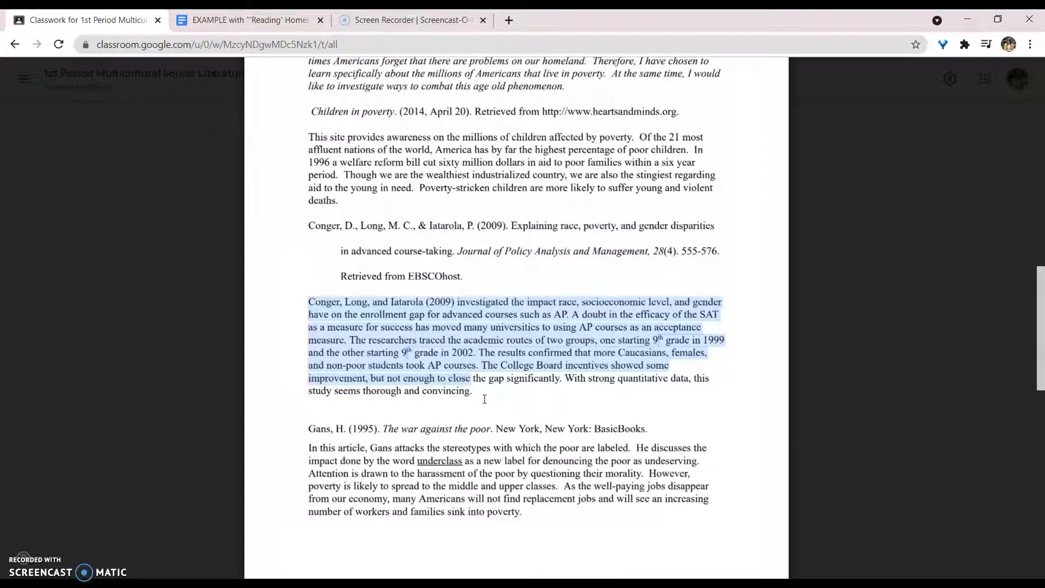
left_click(484, 398)
Review the whole format PDF once more, from the title page to the topic introduction and sample entries.
scroll(476, 395, "up", 5)
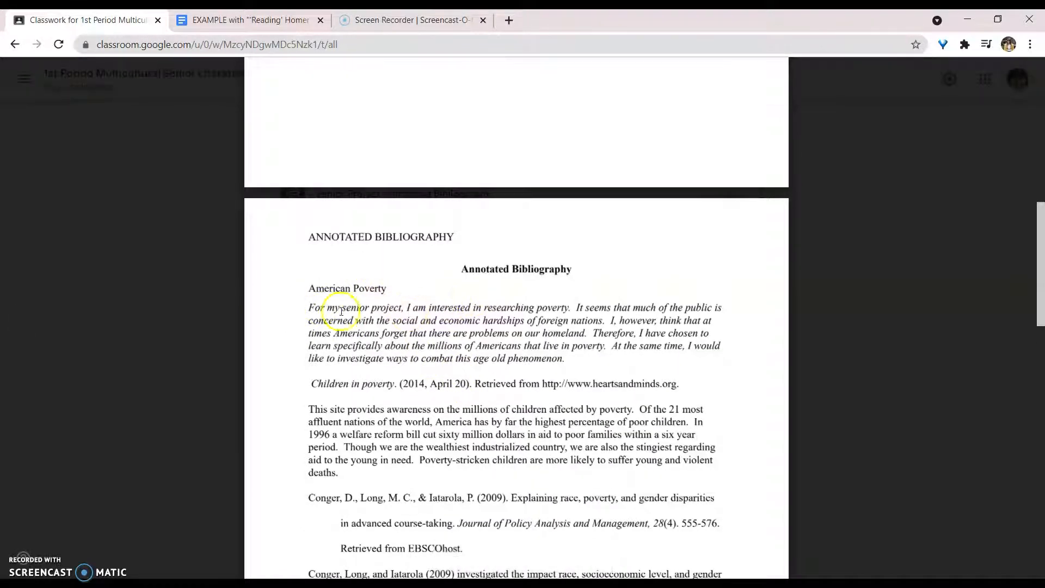
scroll(476, 290, "down", 10)
scroll(475, 290, "up", 15)
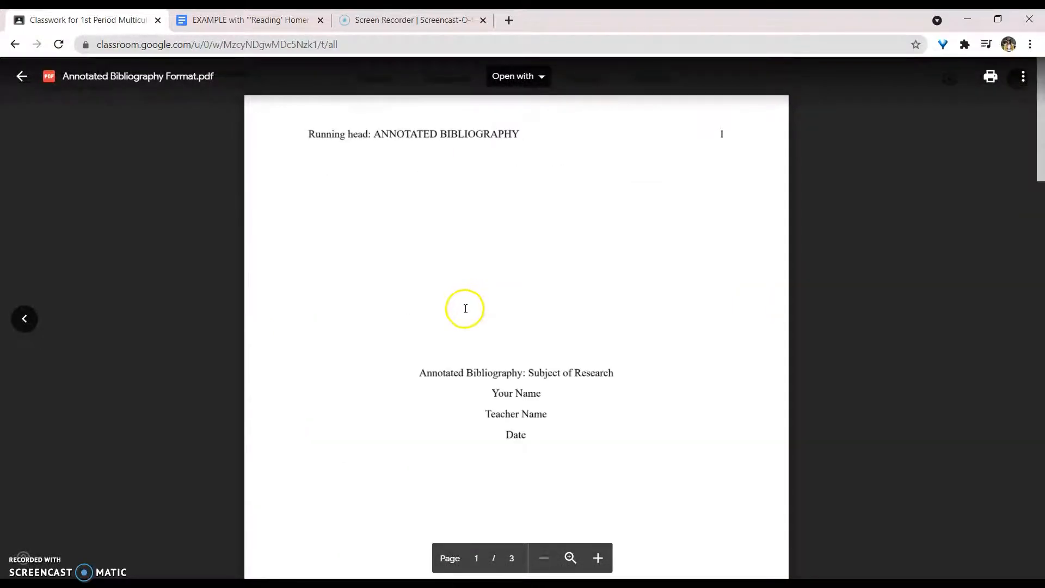
scroll(465, 313, "down", 5)
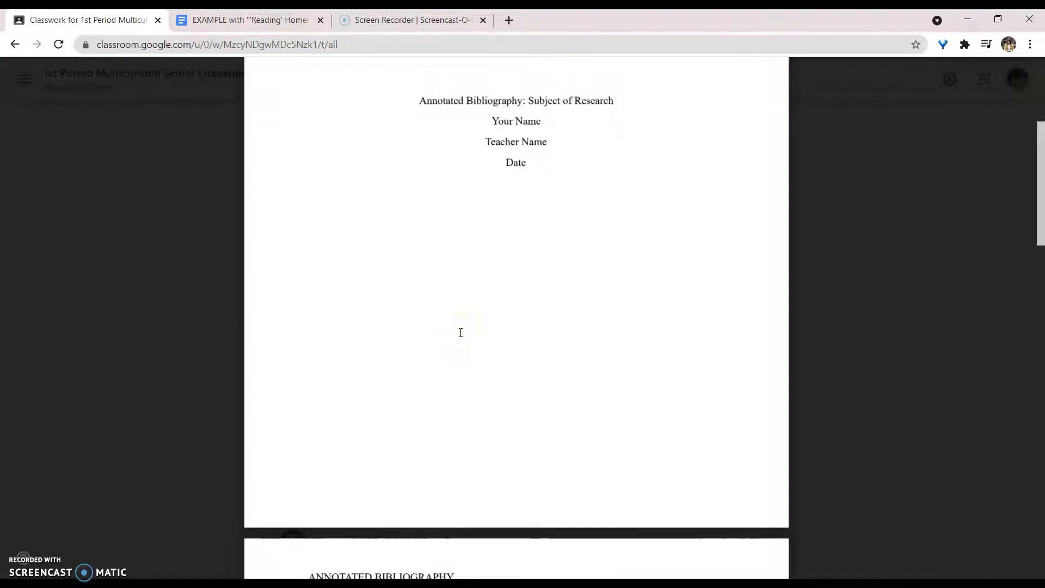
scroll(460, 332, "down", 6)
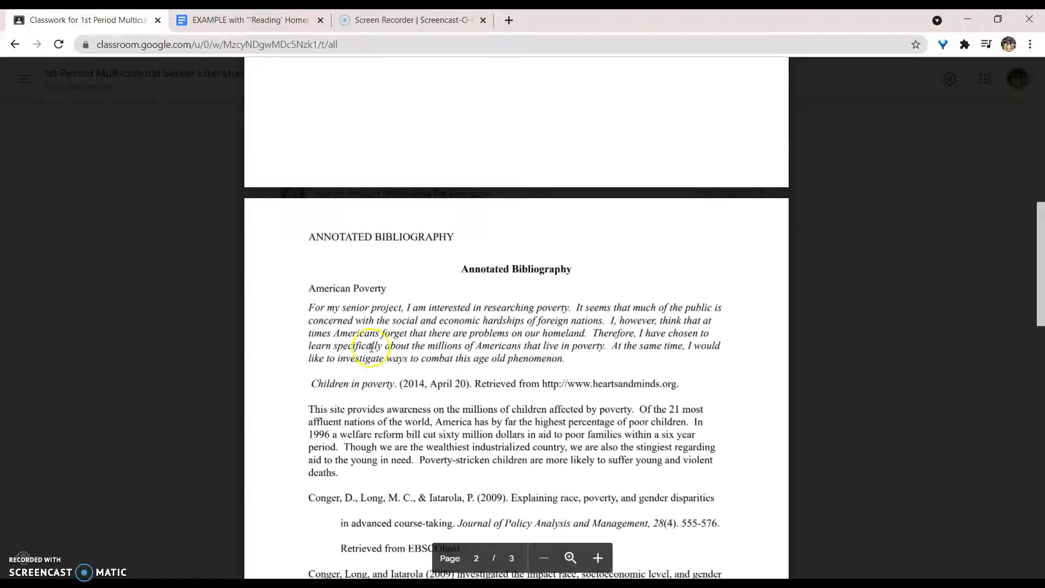
scroll(371, 347, "down", 3)
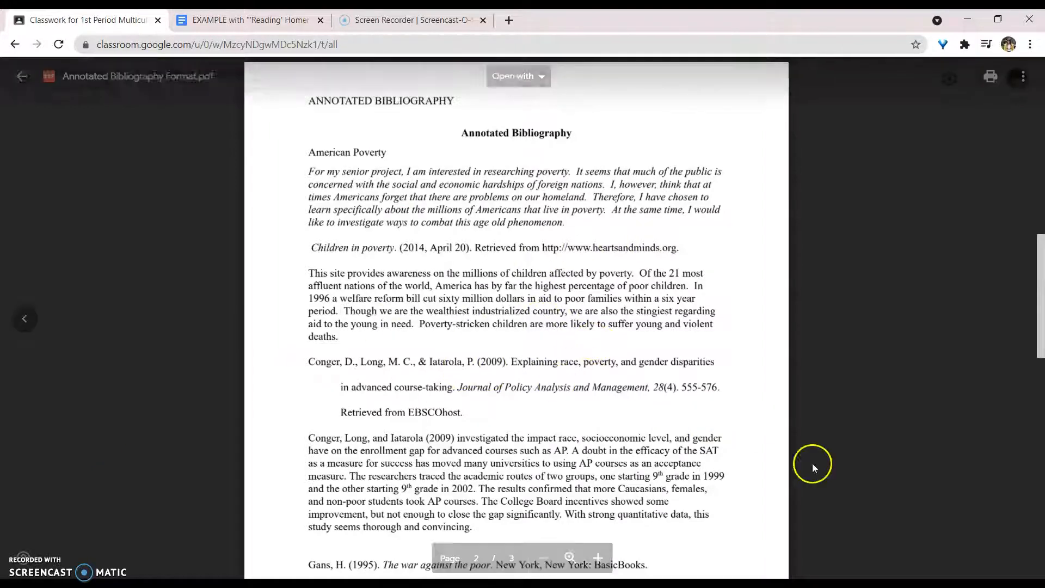
Close the format PDF and open the EXAMPLE document attached to Annotated Bibliography Example Entry (9/7).
left_click(147, 361)
scroll(315, 403, "down", 4)
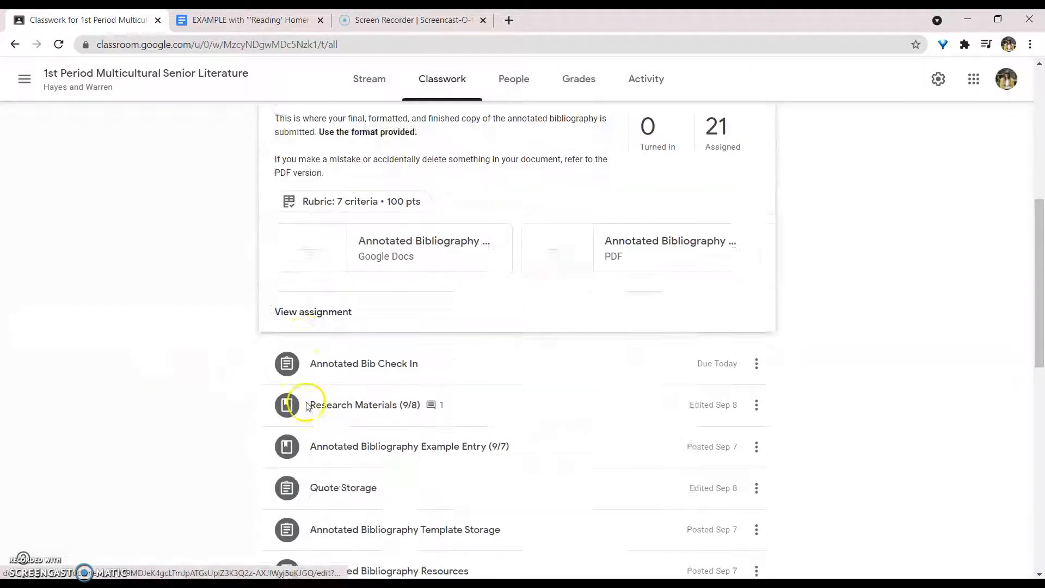
left_click(396, 381)
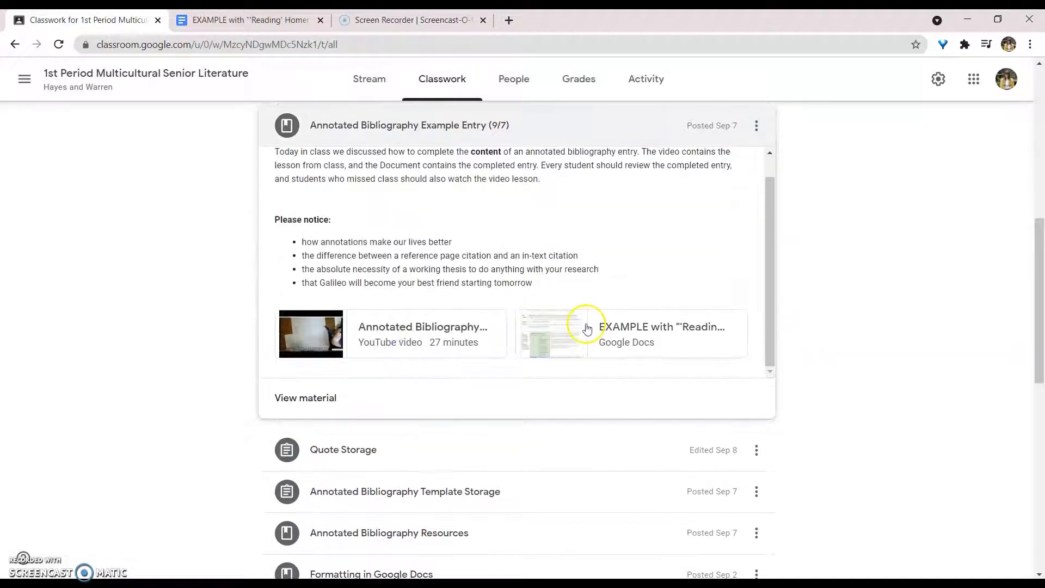
left_click(586, 326)
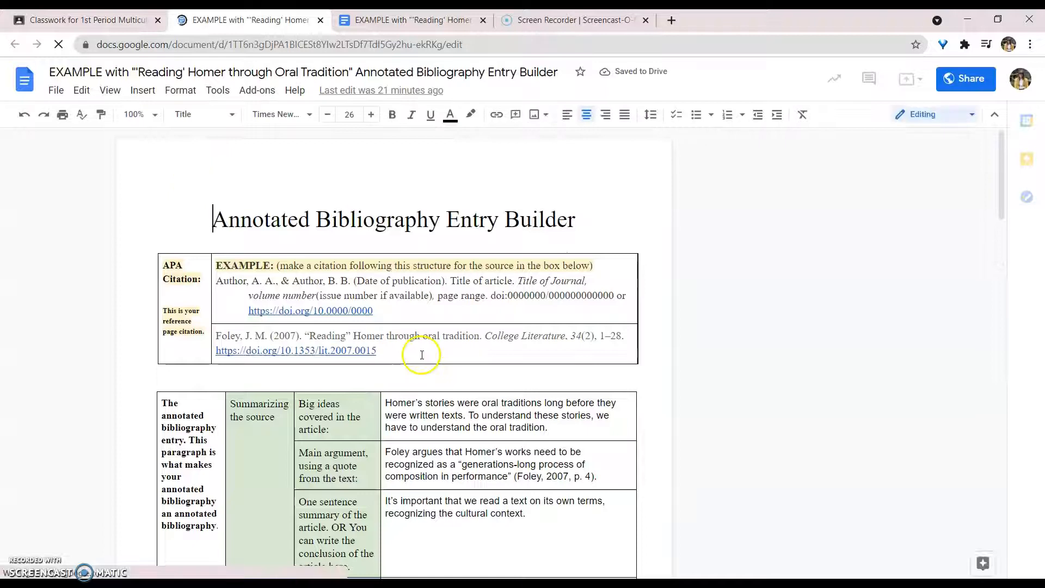
Highlight the completed responses in the entry builder's table and the article citation in its APA Citation section.
scroll(419, 352, "down", 2)
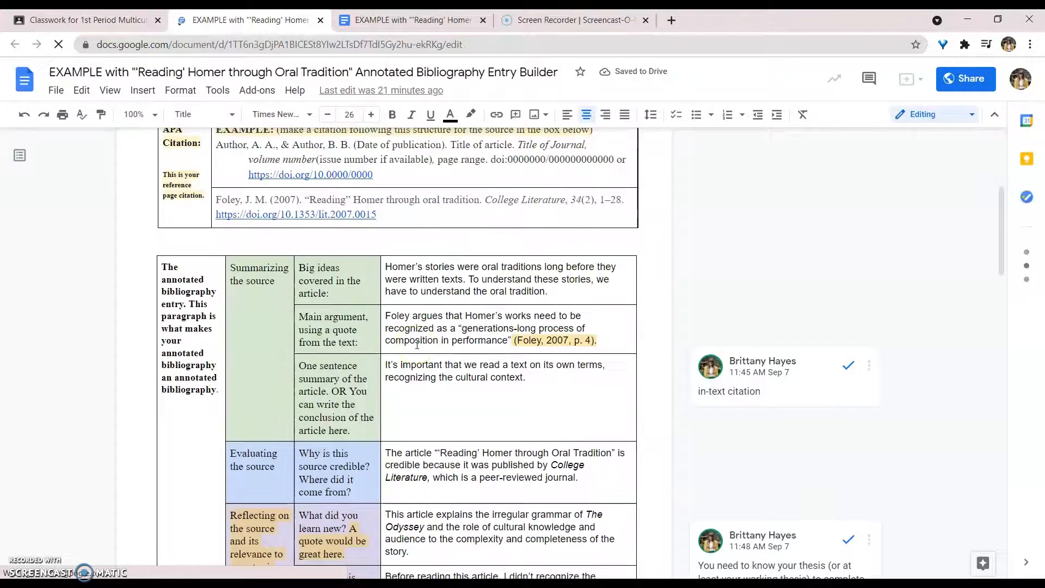
left_click_drag(385, 268, 519, 425)
scroll(502, 476, "down", 1)
scroll(514, 500, "down", 2)
scroll(518, 425, "up", 15)
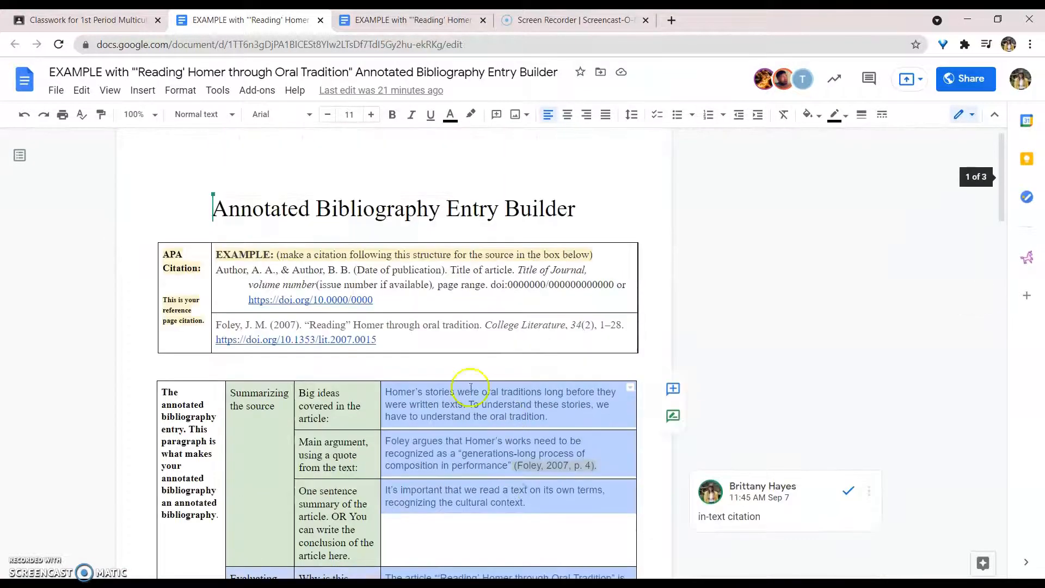
left_click(468, 385)
left_click_drag(377, 340, 215, 331)
left_click(431, 357)
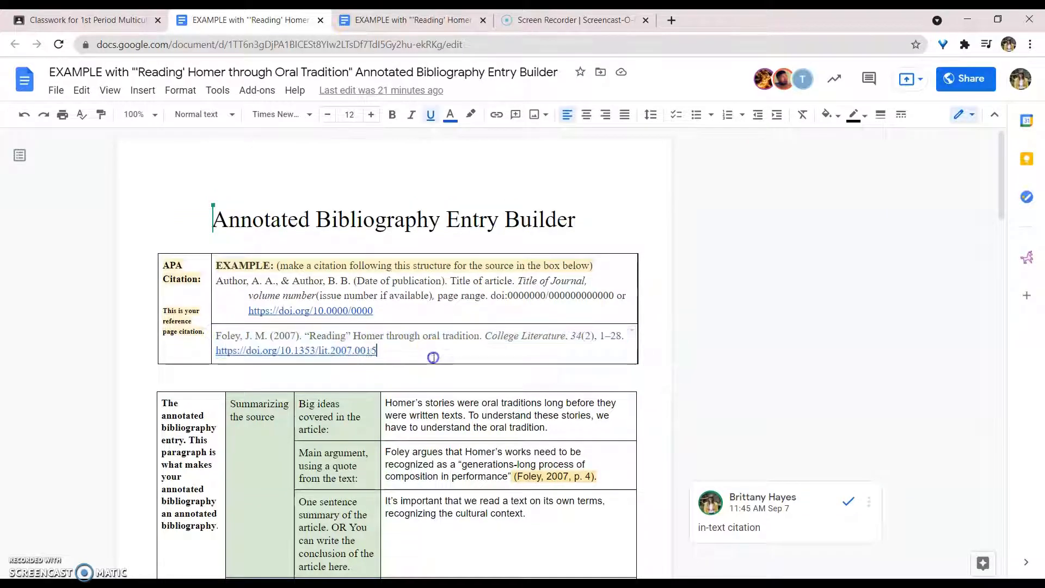
Follow the DOI link in the example's APA citation and close the page it opens.
left_click(359, 353)
left_click(308, 368)
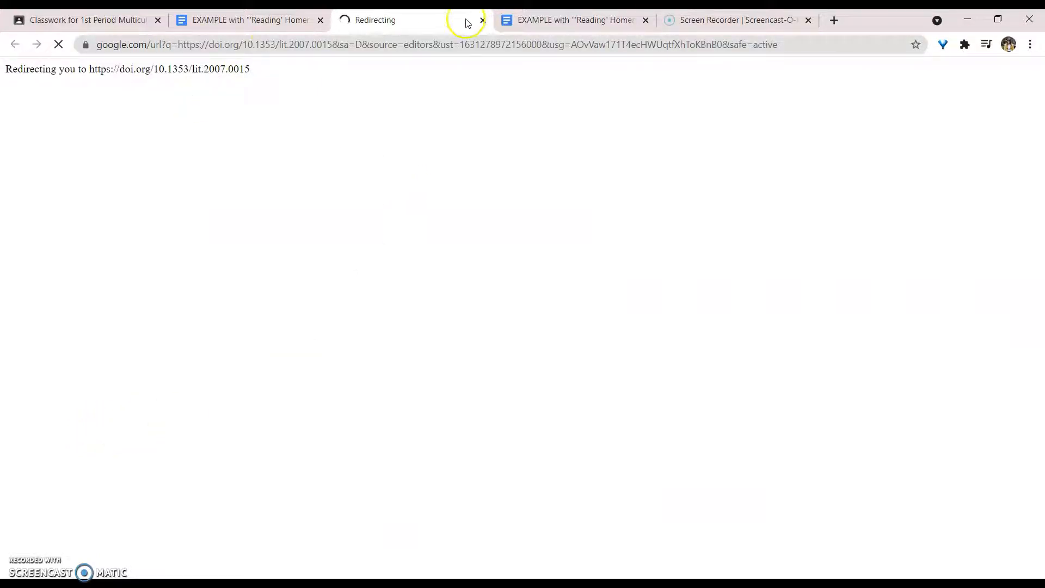
left_click(483, 22)
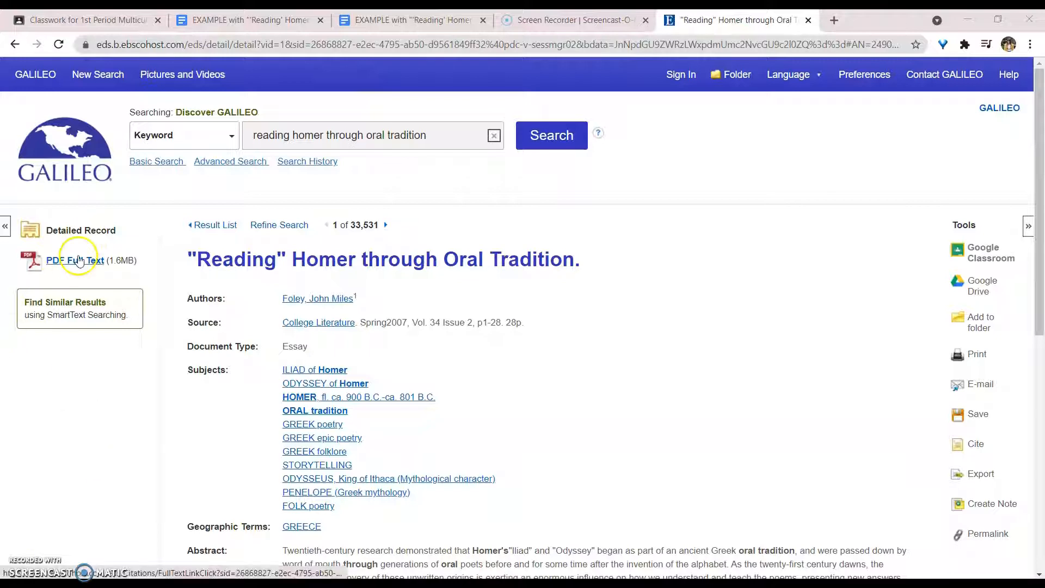
Look over the GALILEO record for "Reading" Homer through Oral Tradition, display its citation formats and locate APA 7th Edition.
scroll(672, 299, "down", 3)
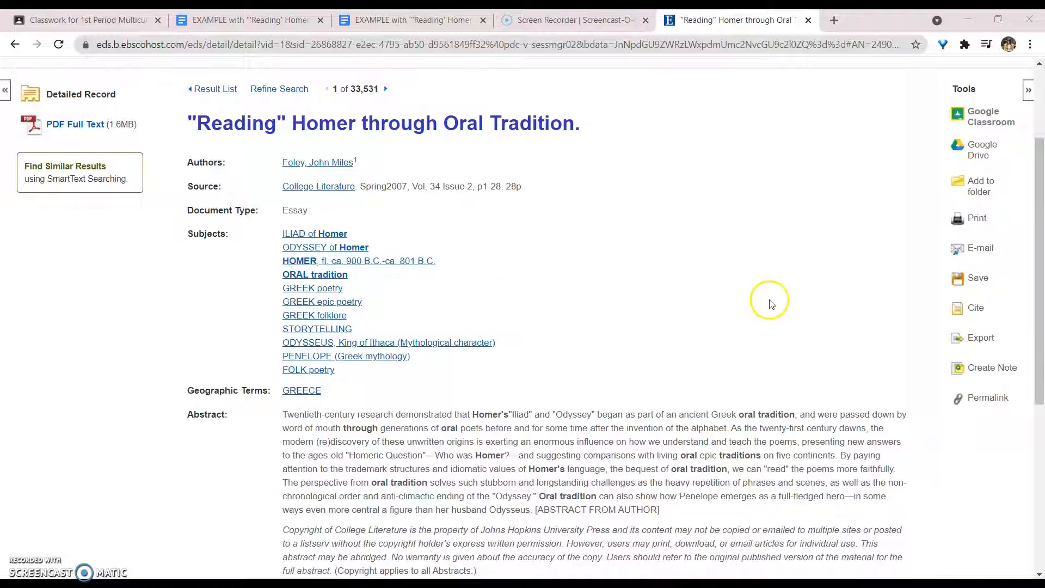
scroll(892, 349, "up", 3)
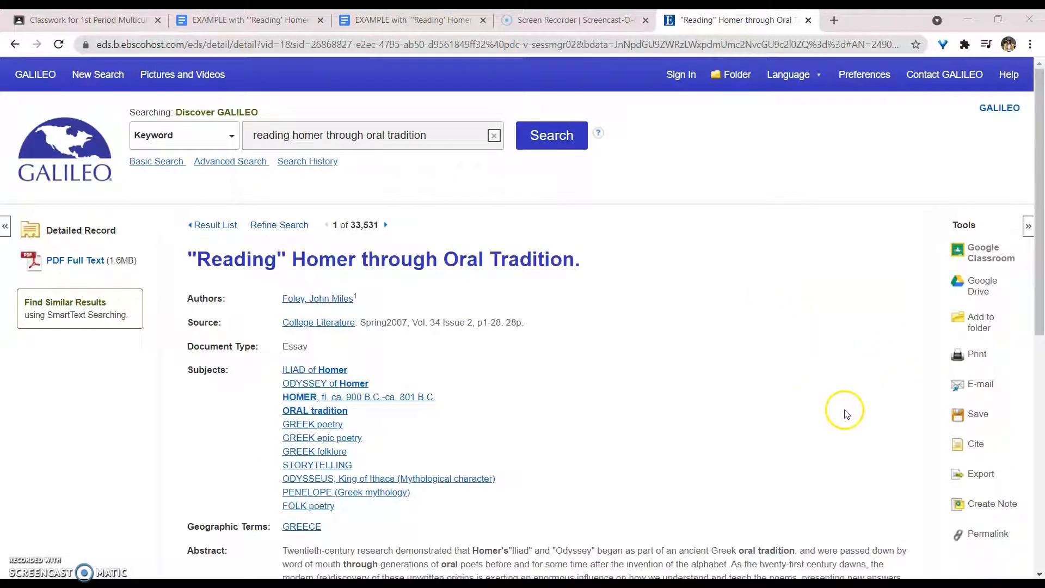
left_click(974, 448)
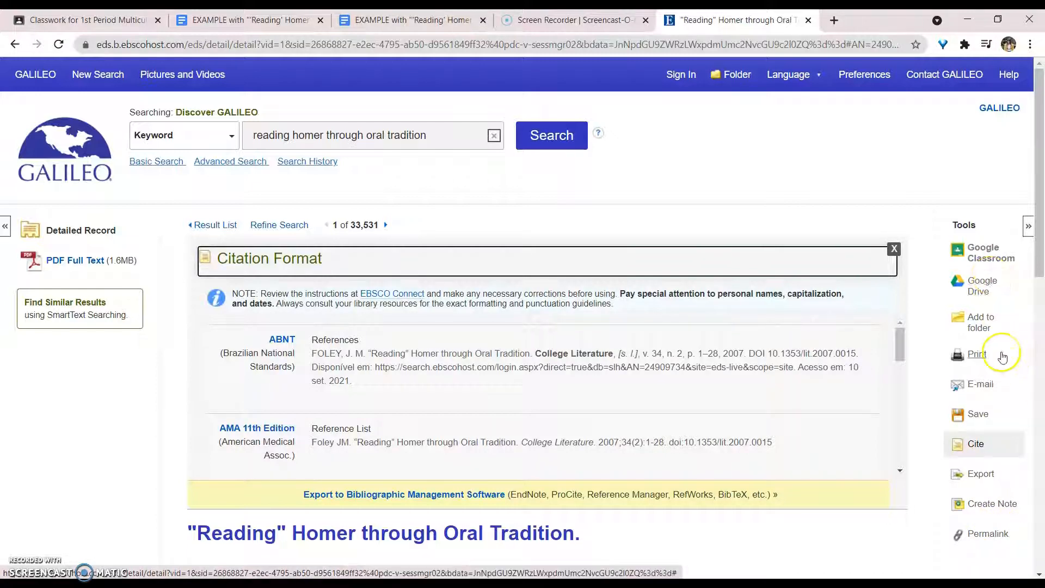
scroll(283, 376, "down", 3)
scroll(272, 387, "up", 3)
scroll(272, 387, "down", 1)
left_click(163, 389)
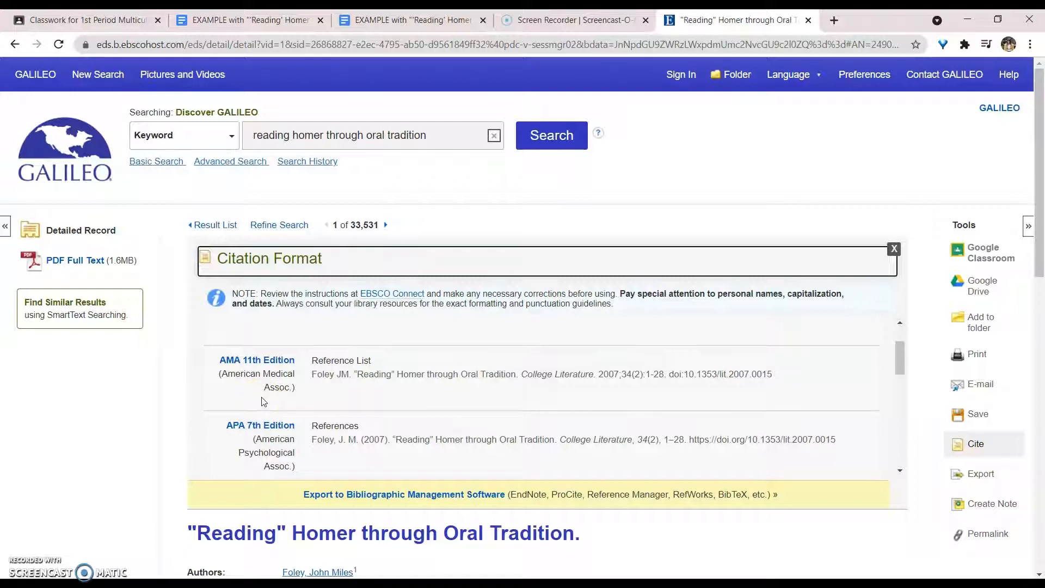
scroll(198, 405, "down", 1)
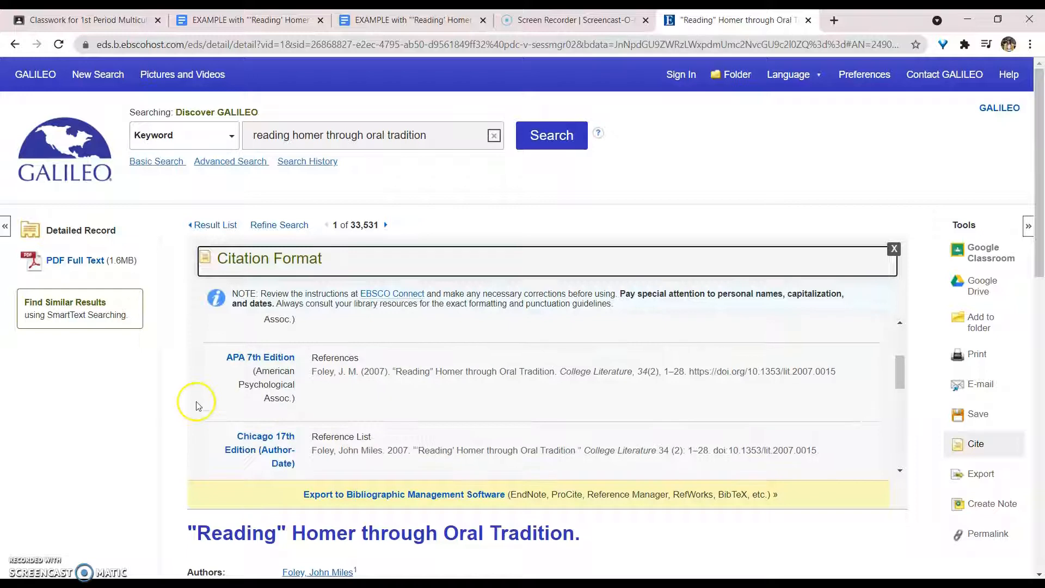
scroll(199, 406, "up", 1)
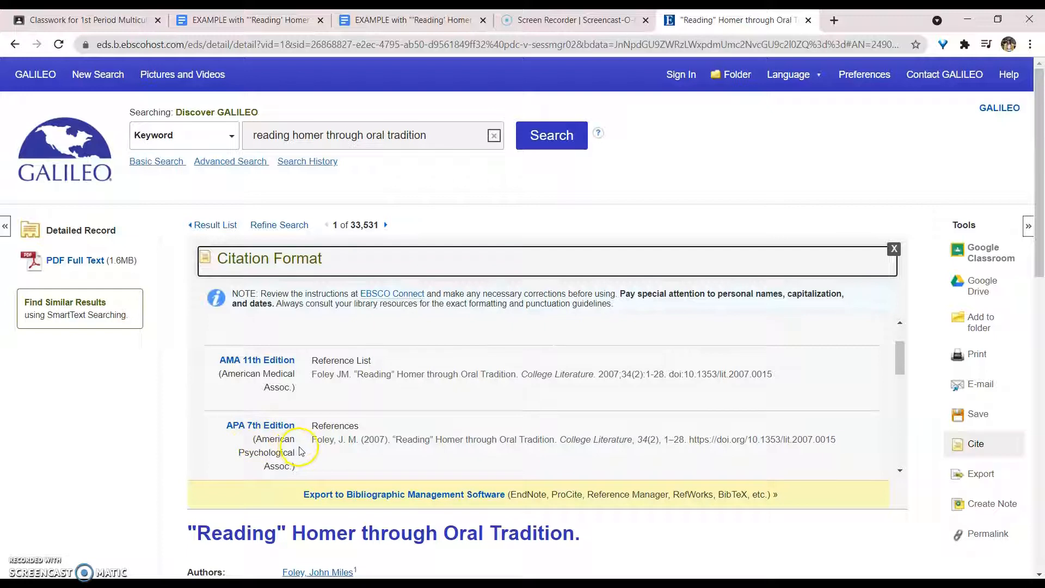
Copy the complete APA 7th Edition reference for the article from the citation formats list.
left_click_drag(311, 440, 844, 455)
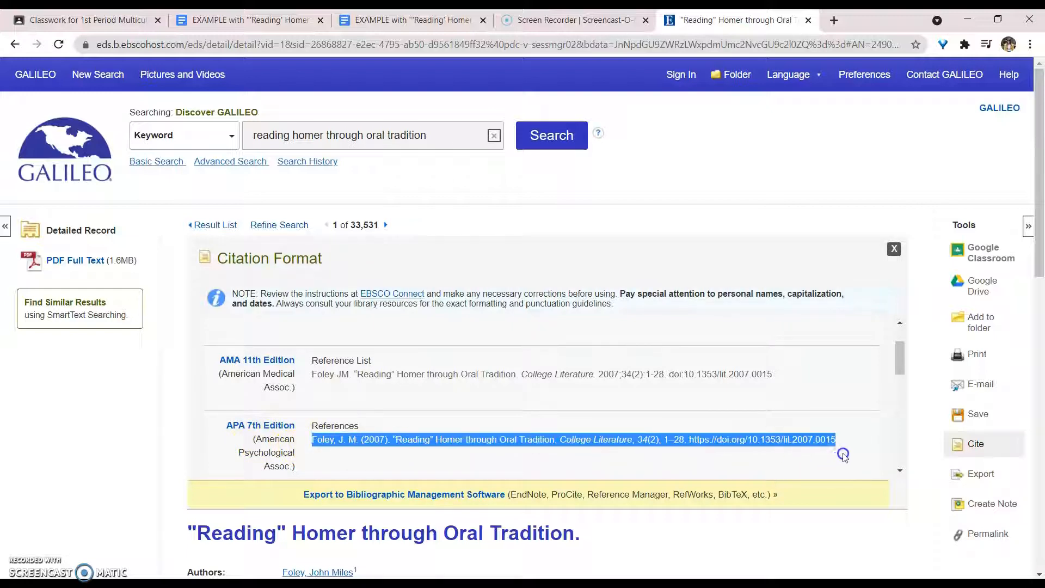
right_click(713, 442)
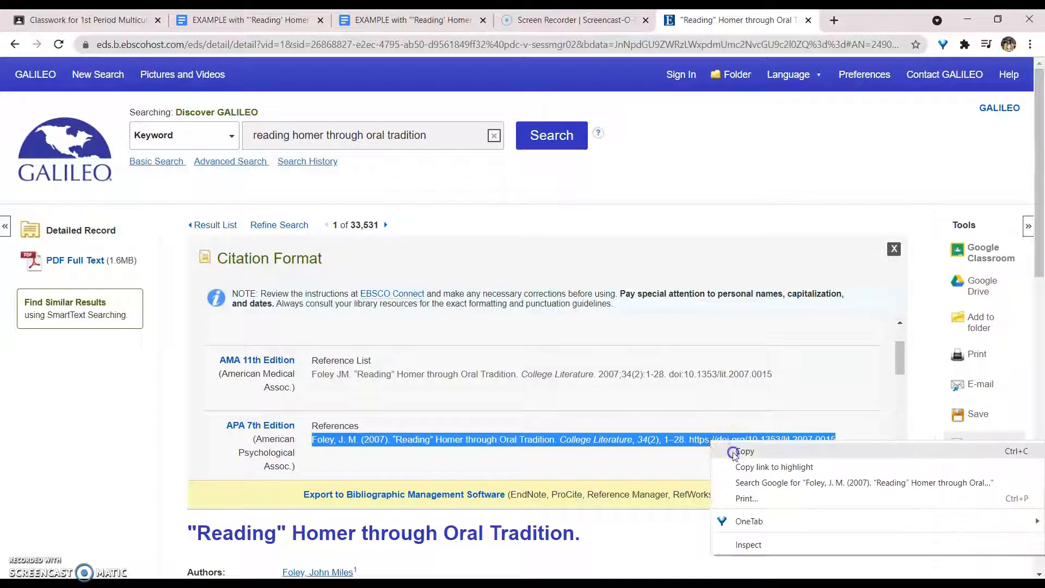
left_click(734, 452)
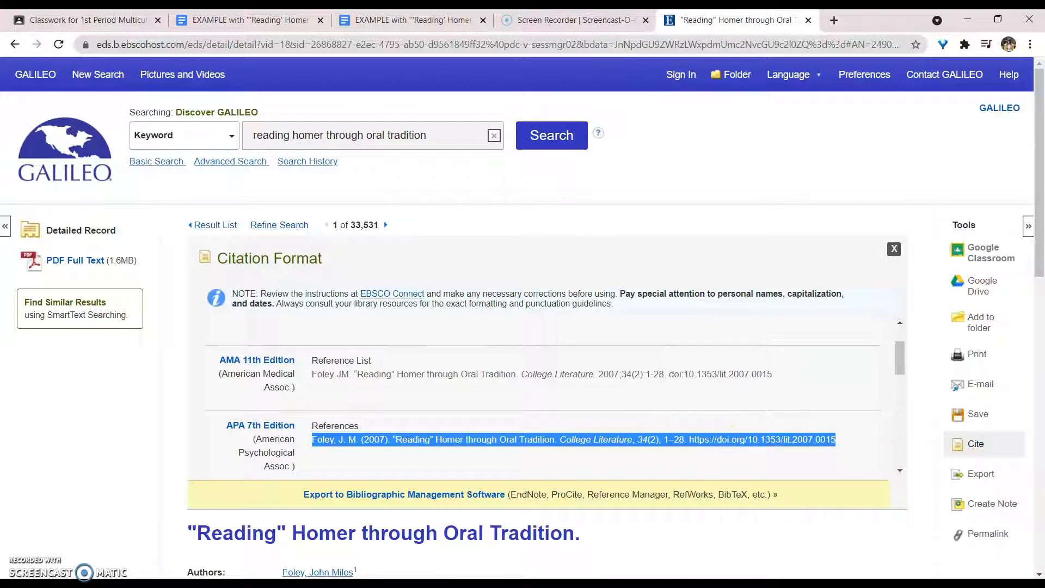
Switch to the entry builder document and paste the copied reference on a new line beneath the citation in the APA Citation box.
left_click(276, 20)
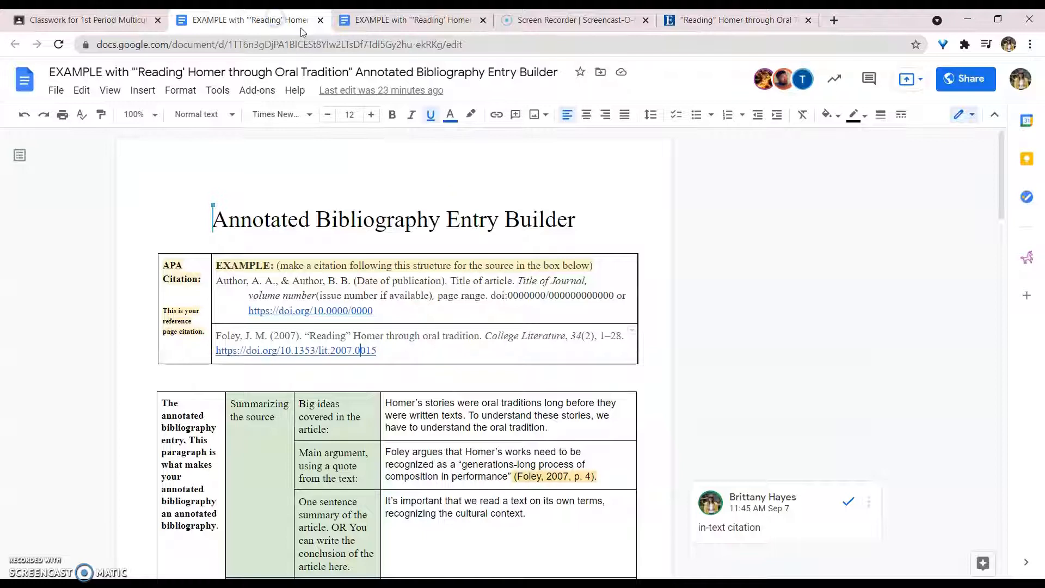
left_click(389, 355)
key("Return")
key("Return")
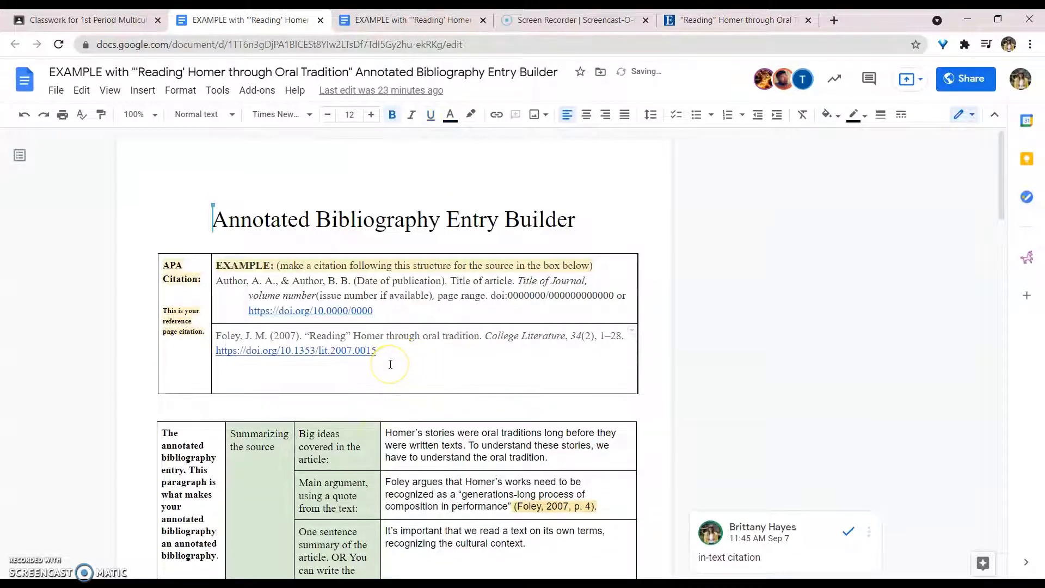
key("ctrl+v")
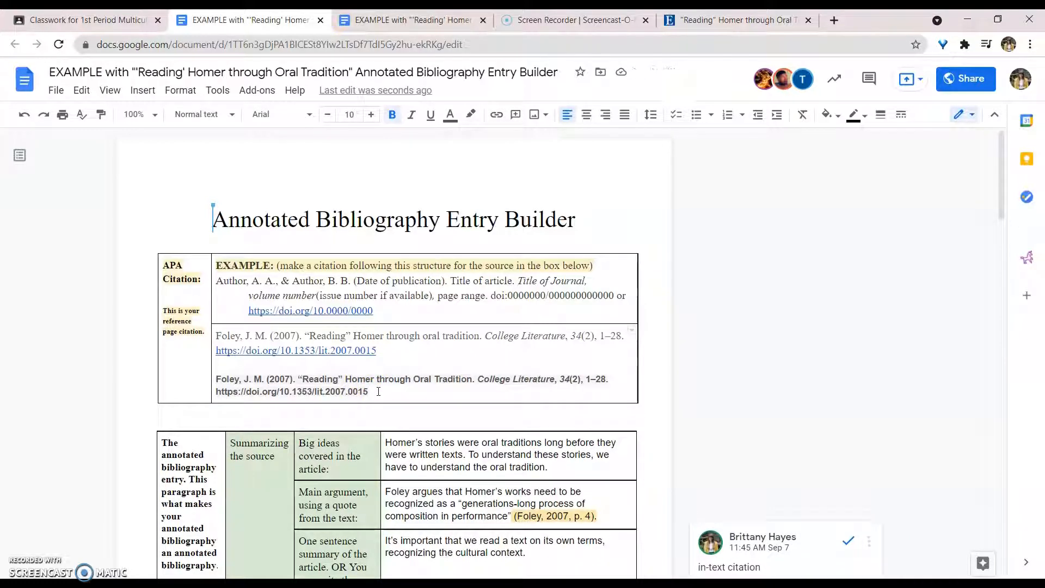
Undo the formatted paste and insert the reference without formatting beneath the existing citation in the APA Citation box.
key("ctrl+z")
left_click(367, 385)
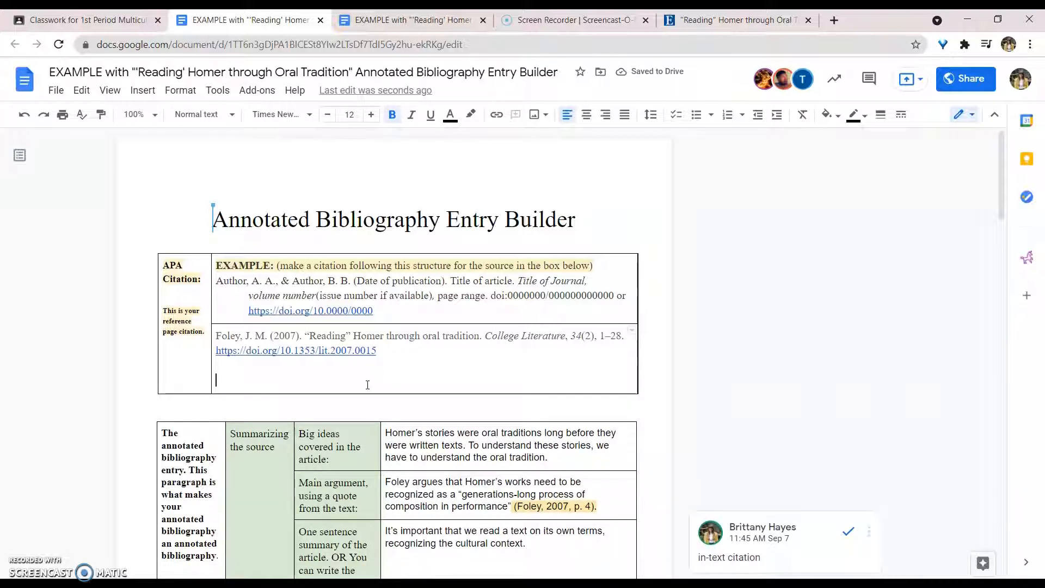
right_click(367, 385)
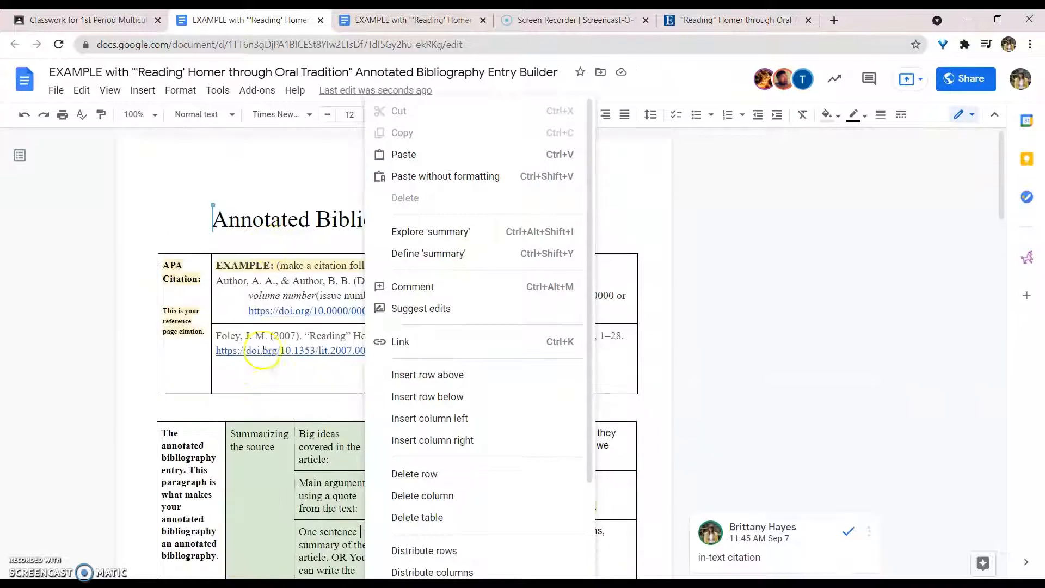
left_click(252, 385)
right_click(252, 386)
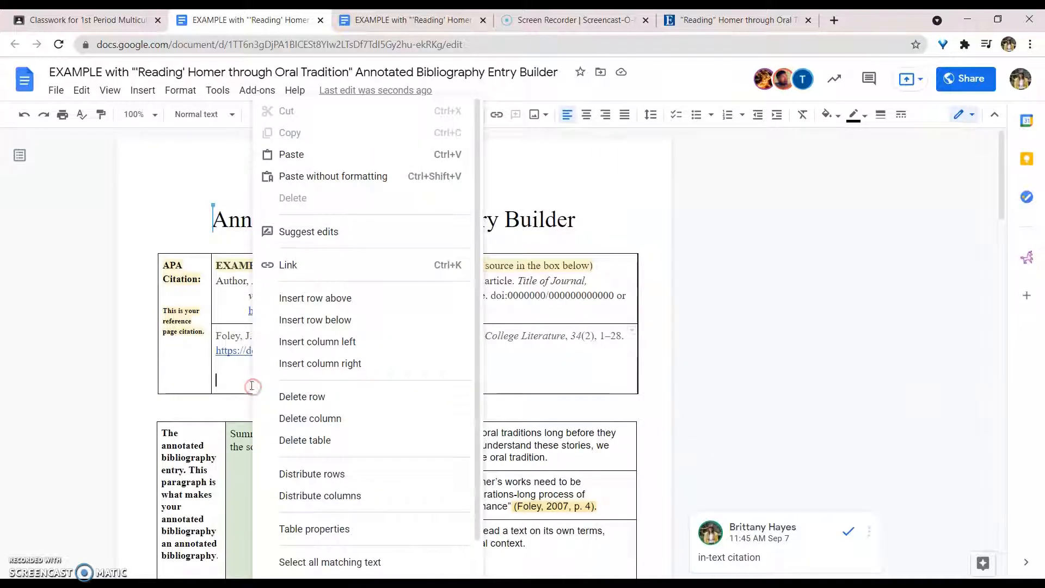
left_click(330, 176)
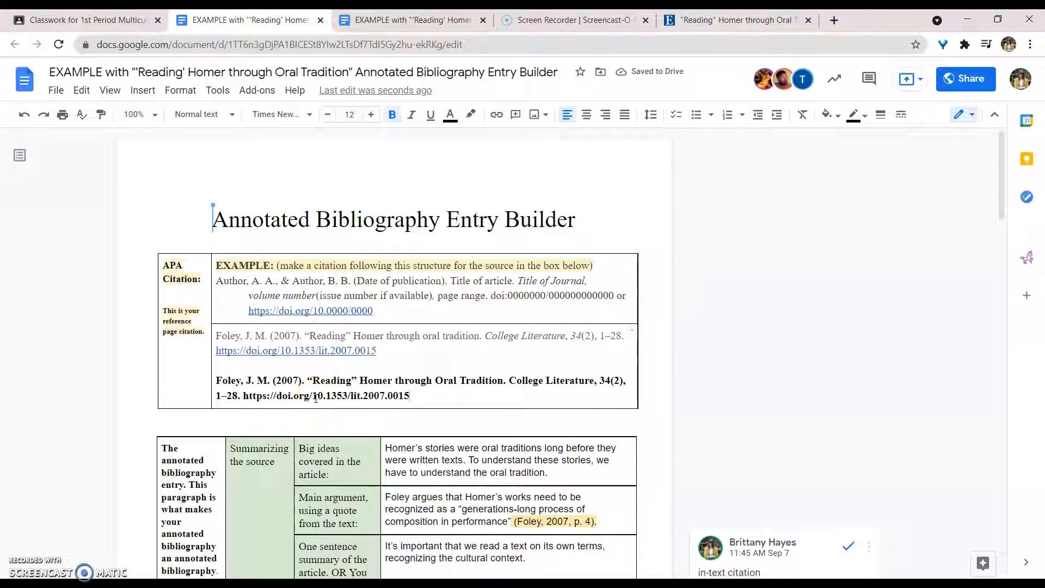
Remove the bold formatting from the whole pasted reference.
left_click_drag(410, 396, 215, 381)
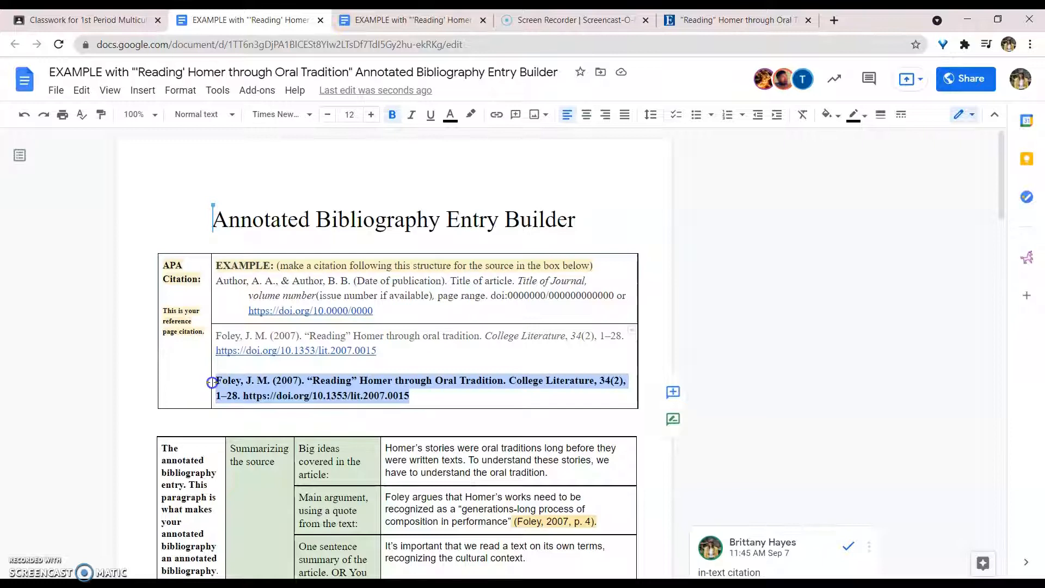
left_click(393, 116)
left_click(423, 335)
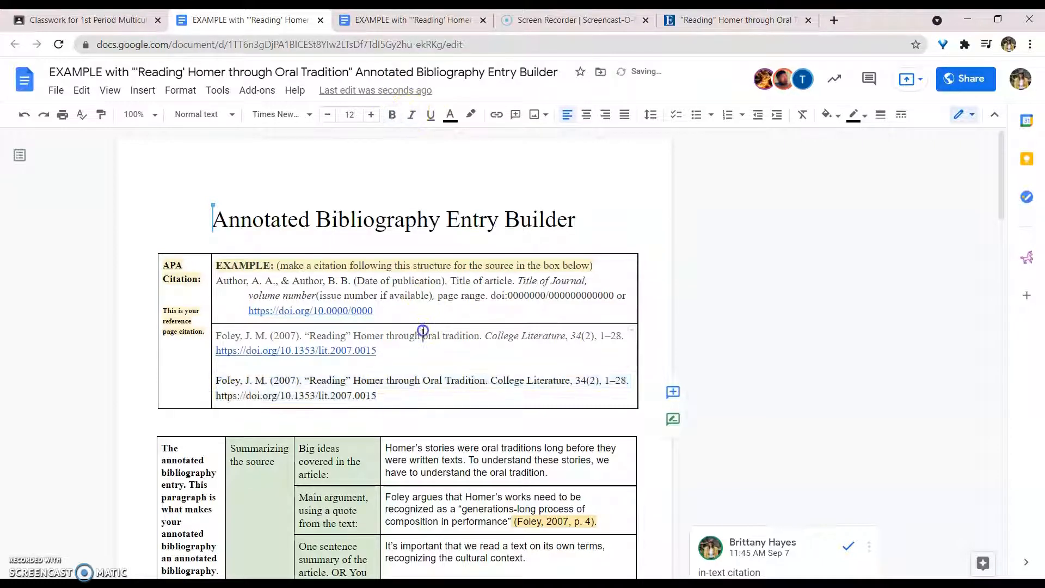
Change "Oral Tradition" to lowercase "oral tradition" in the pasted reference's article title.
left_click_drag(423, 380, 430, 379)
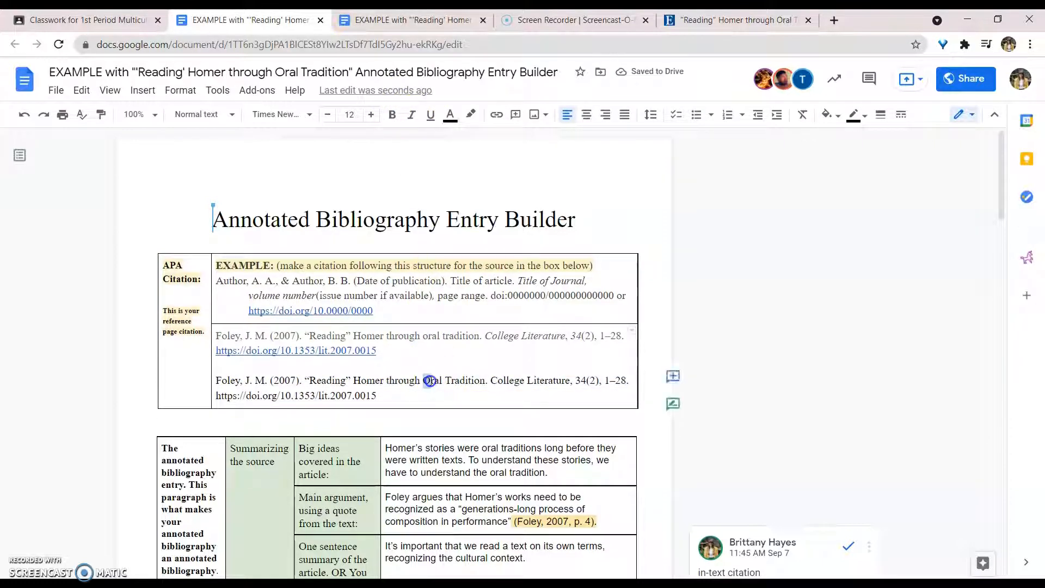
type("o")
left_click(448, 380)
type("t")
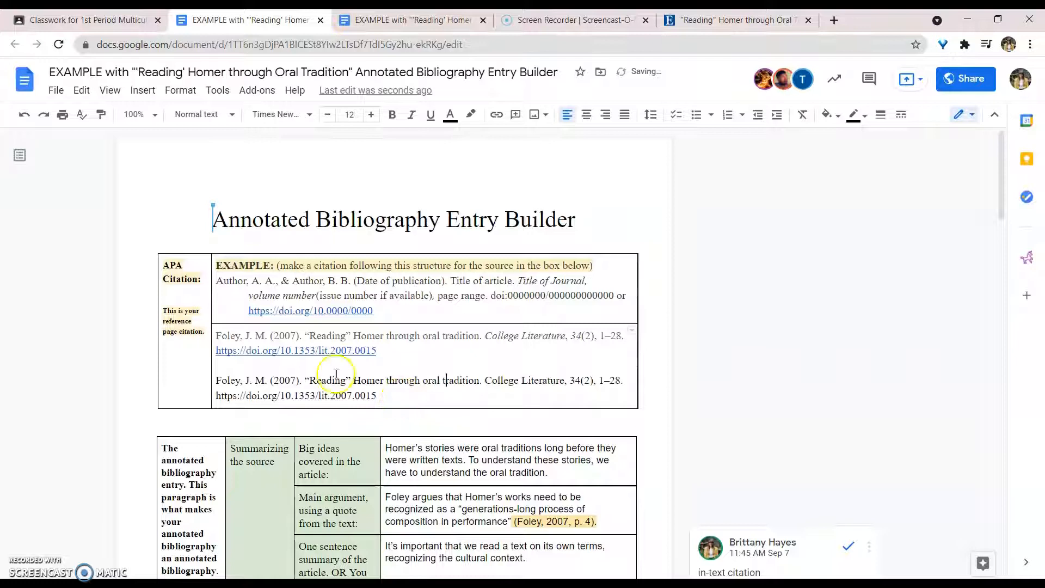
Check the APA 7th Edition reference in GALILEO, then italicize "College Literature, 34" in the pasted citation in the entry builder.
left_click(577, 20)
left_click(706, 17)
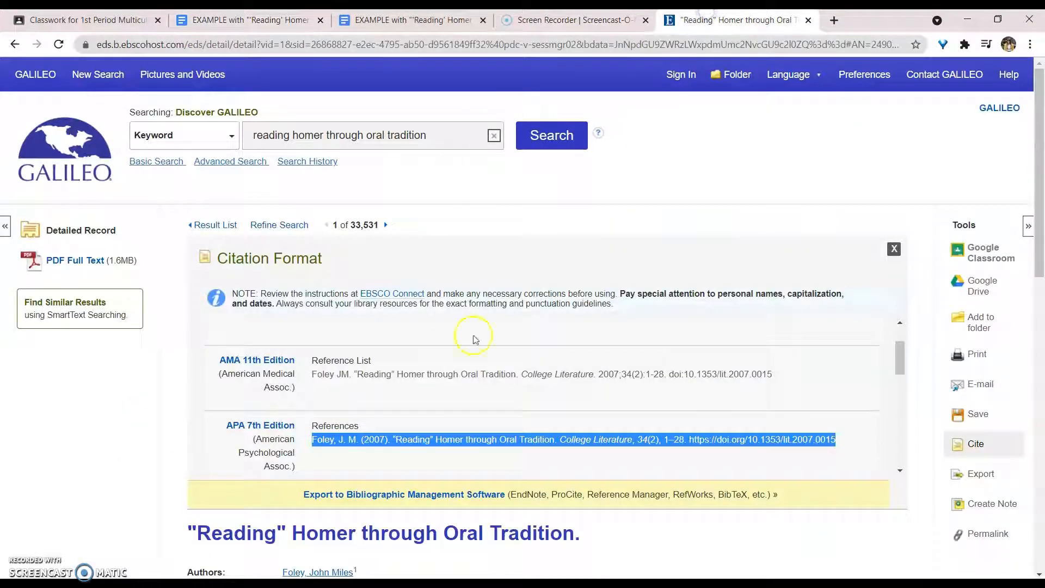
left_click(386, 460)
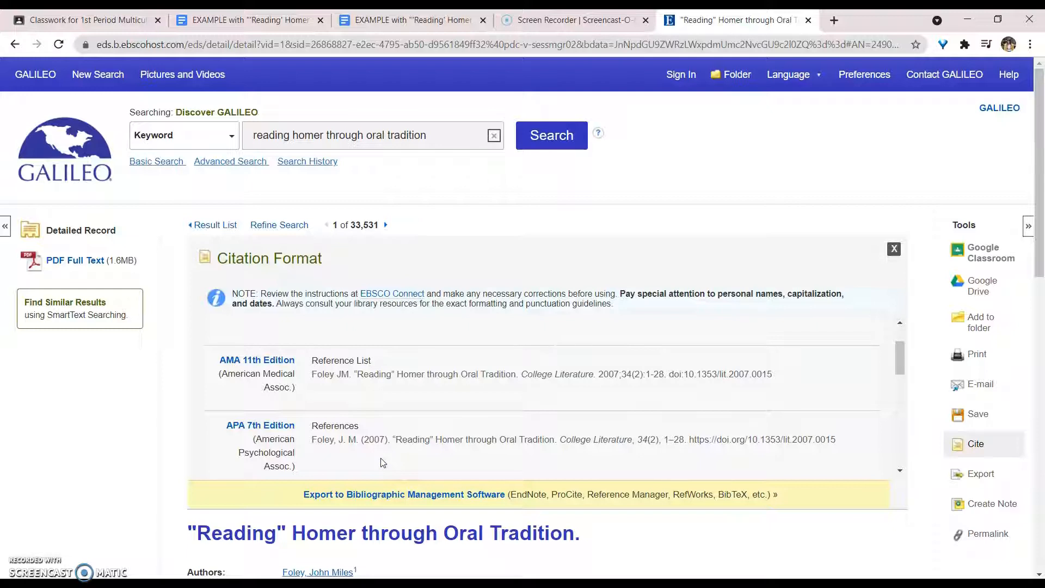
left_click(268, 27)
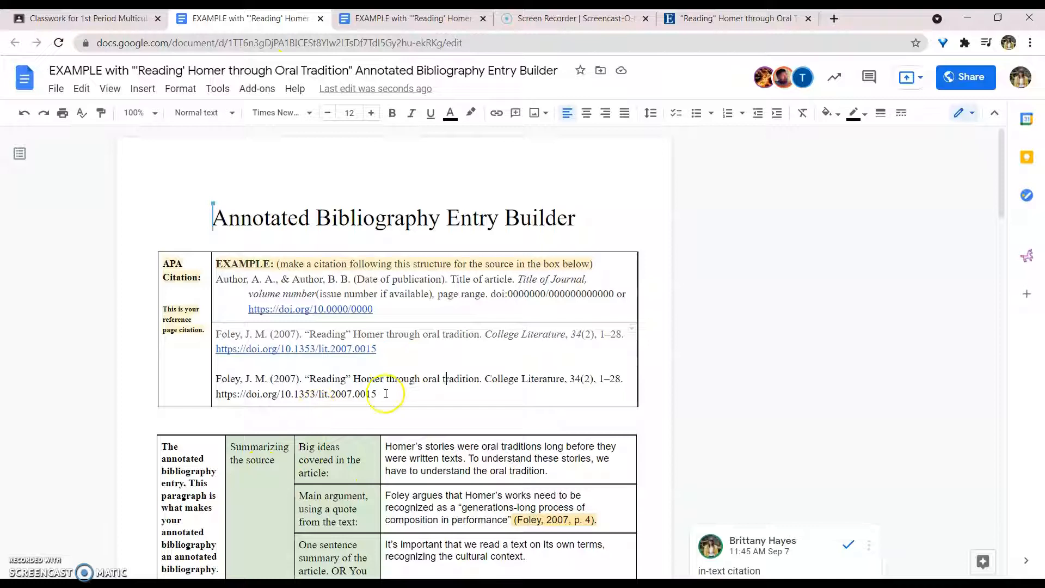
left_click_drag(485, 378, 581, 375)
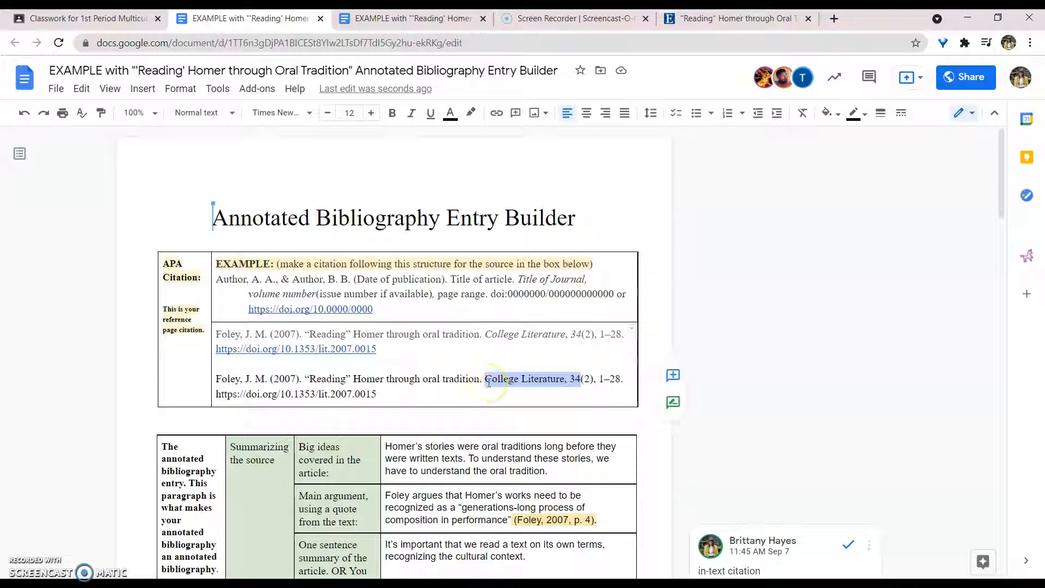
key("ctrl+i")
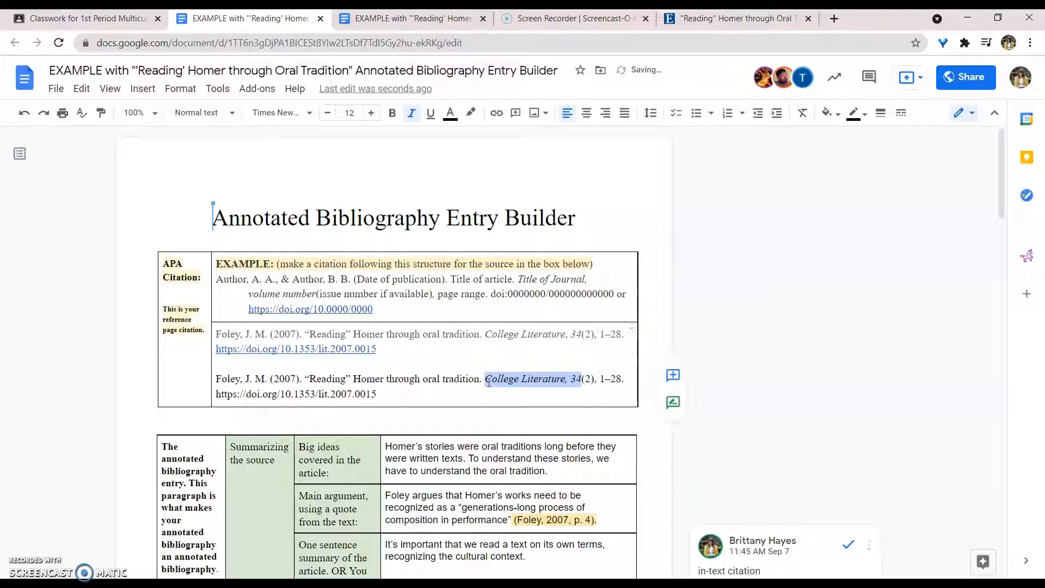
Turn the pasted citation's DOI address into a link and highlight the example citation structure above it.
left_click(435, 392)
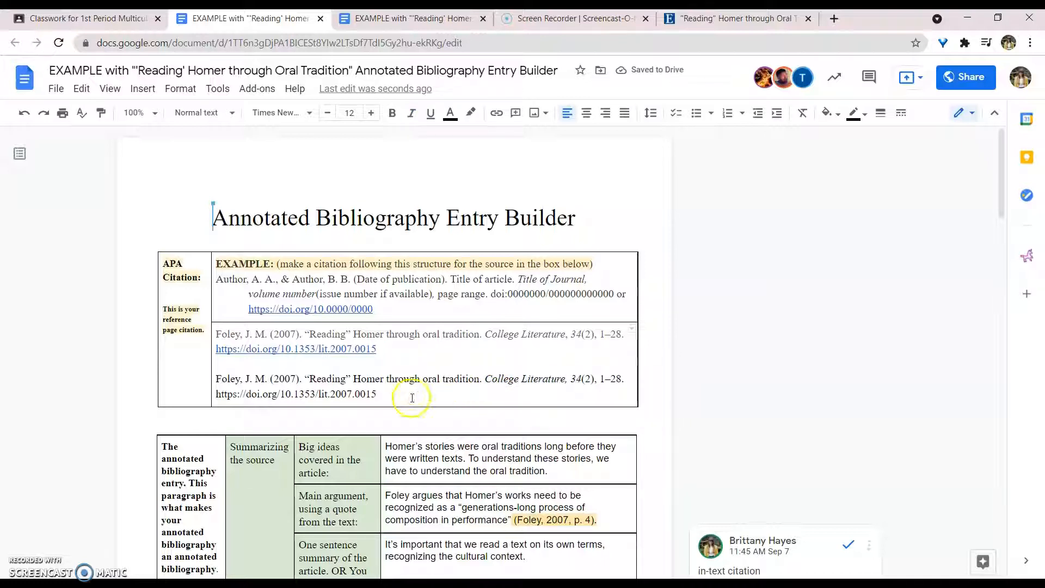
left_click_drag(394, 403, 222, 387)
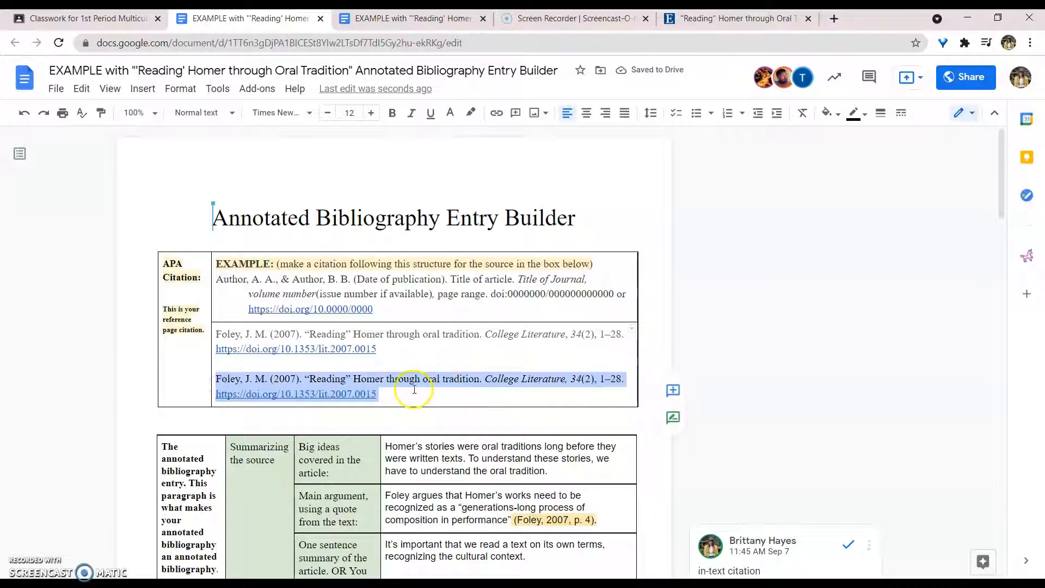
left_click(397, 390)
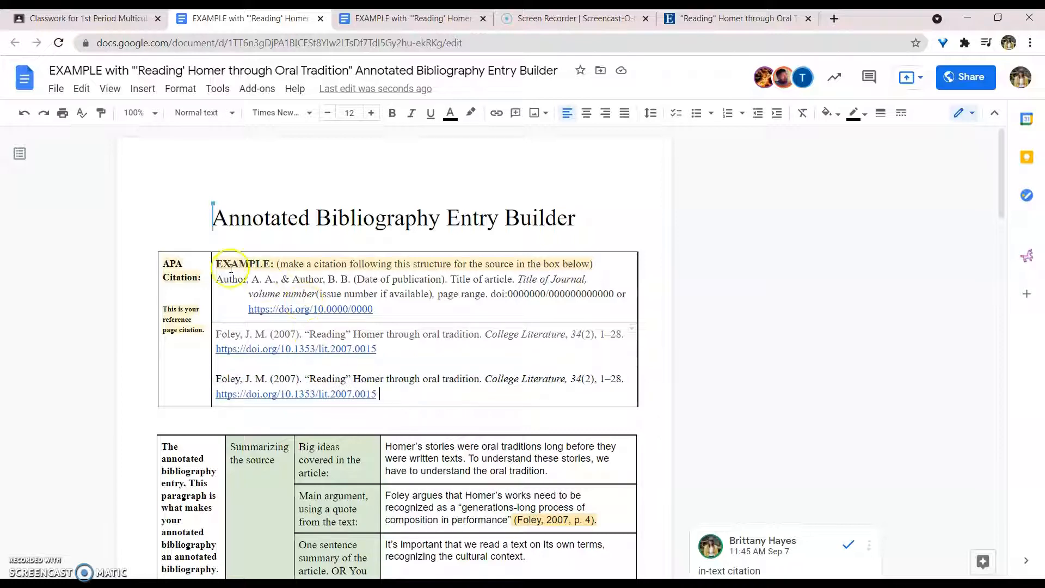
left_click_drag(218, 282, 410, 311)
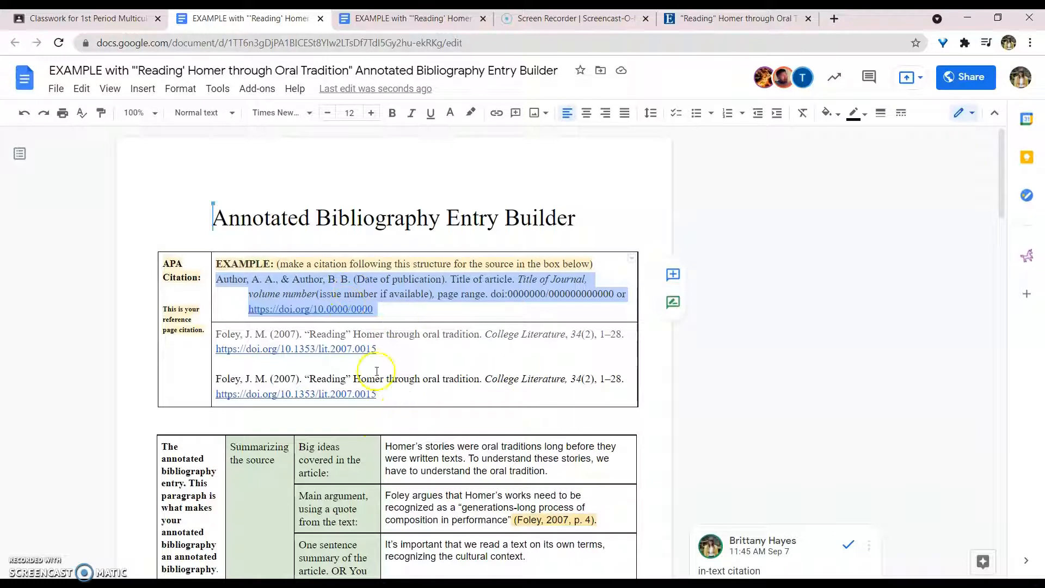
Copy the complete corrected citation, including its DOI link, from the APA Citation box.
left_click(398, 394)
triple_click(398, 395)
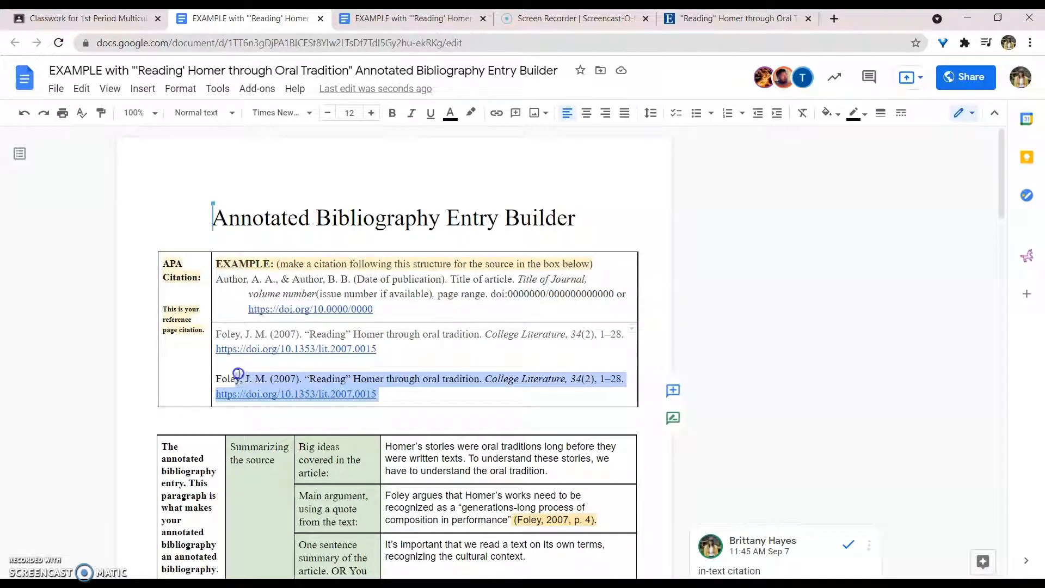
right_click(252, 383)
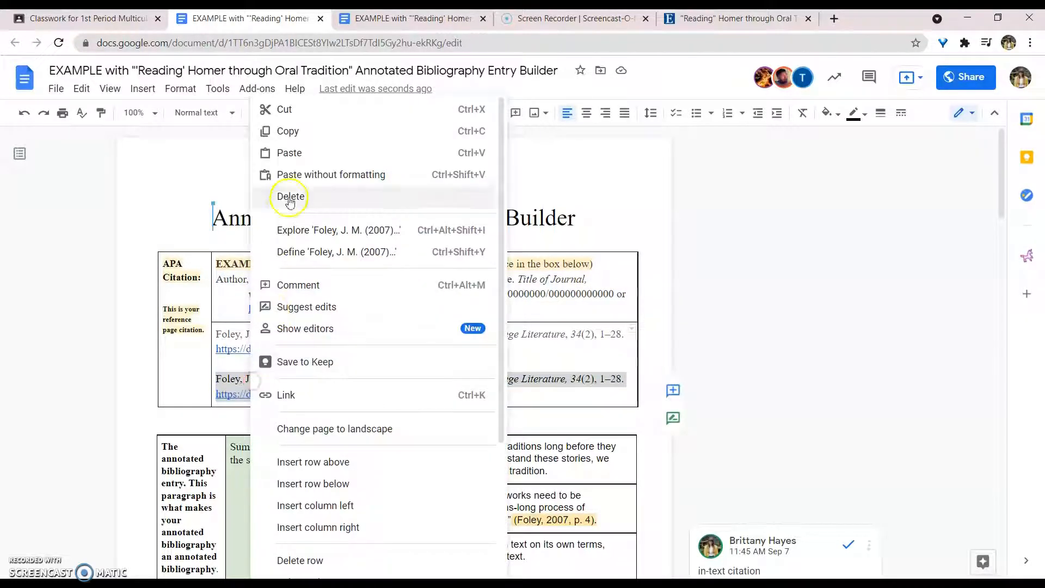
left_click(305, 131)
Replace the text on the document's last page with the copied citation.
scroll(380, 368, "down", 6)
scroll(403, 413, "down", 15)
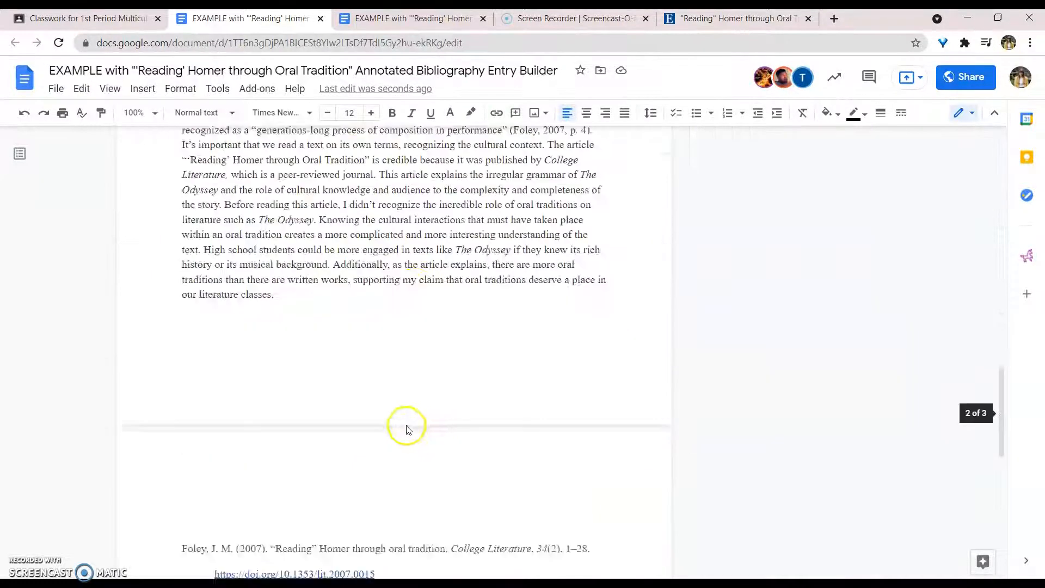
scroll(406, 456, "down", 7)
triple_click(262, 391)
left_click_drag(262, 391, 121, 329)
key("BackSpace")
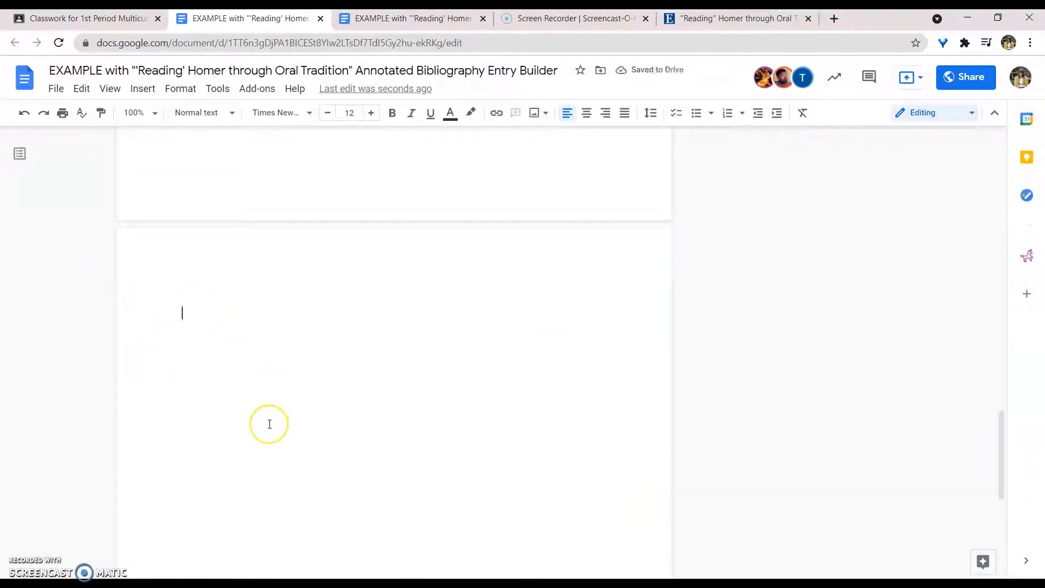
key("ctrl+v")
Copy all completed responses in the entry builder's table, from the article's big ideas through its use in the research paper.
scroll(428, 437, "up", 20)
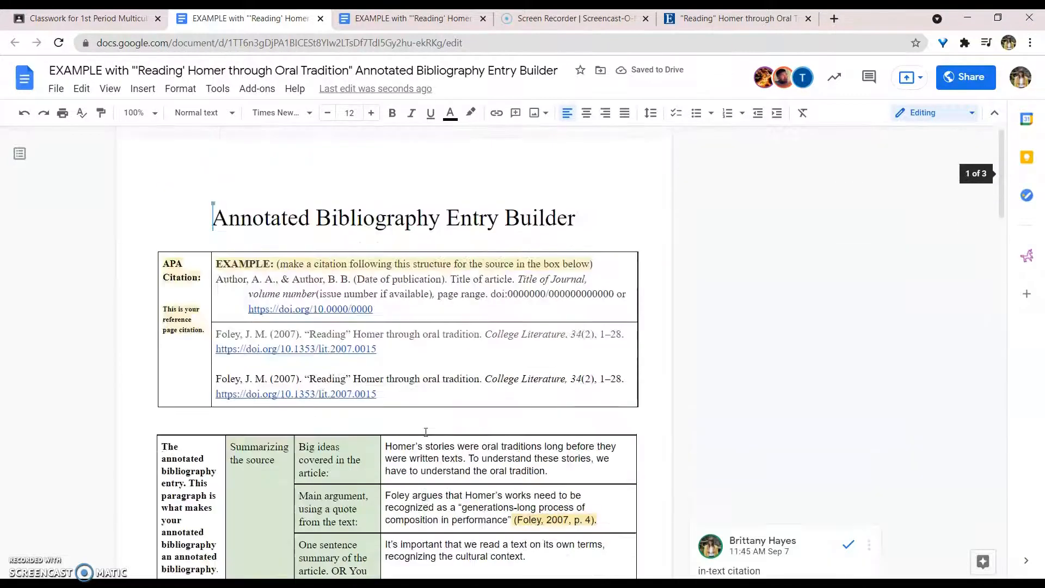
scroll(387, 443, "down", 3)
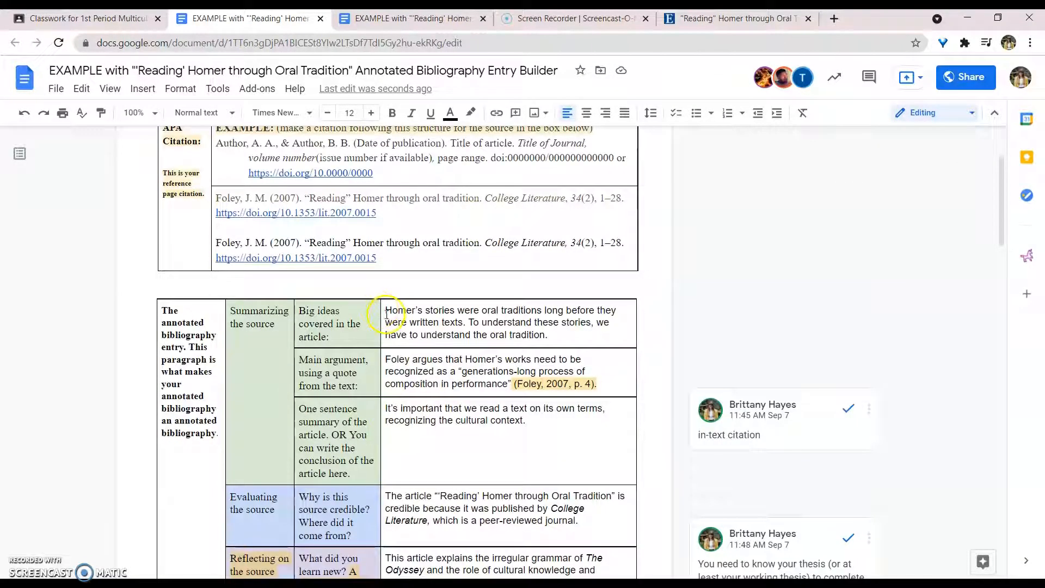
left_click_drag(386, 313, 579, 415)
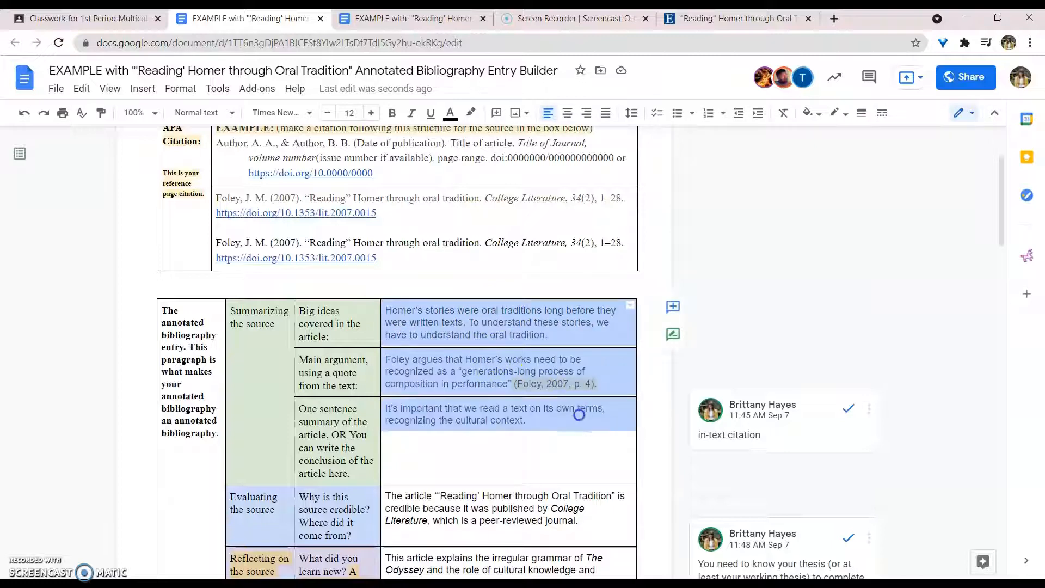
left_click_drag(569, 479, 538, 537)
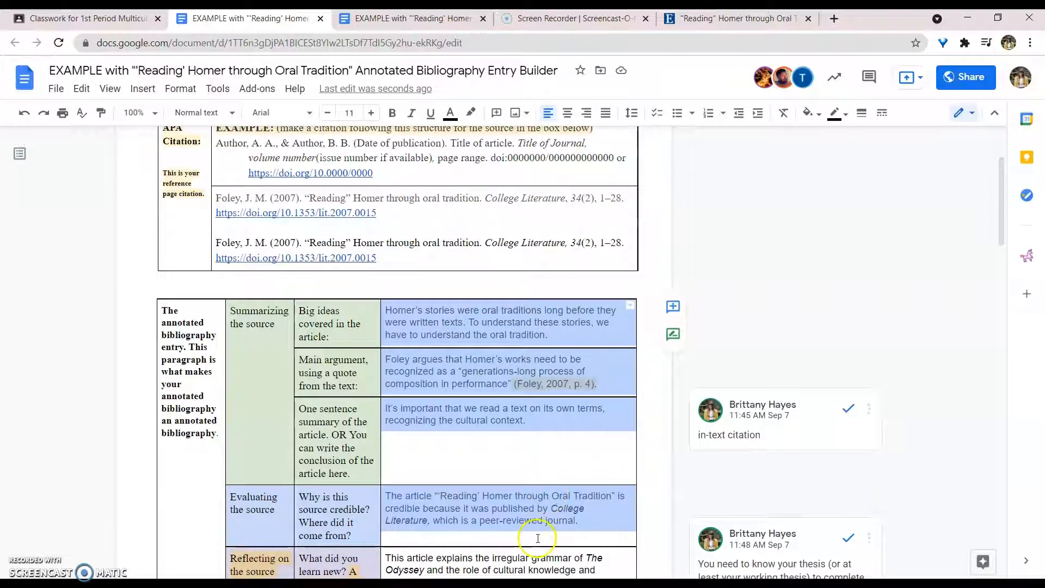
left_click(496, 460)
left_click_drag(385, 310, 518, 533)
scroll(517, 532, "down", 3)
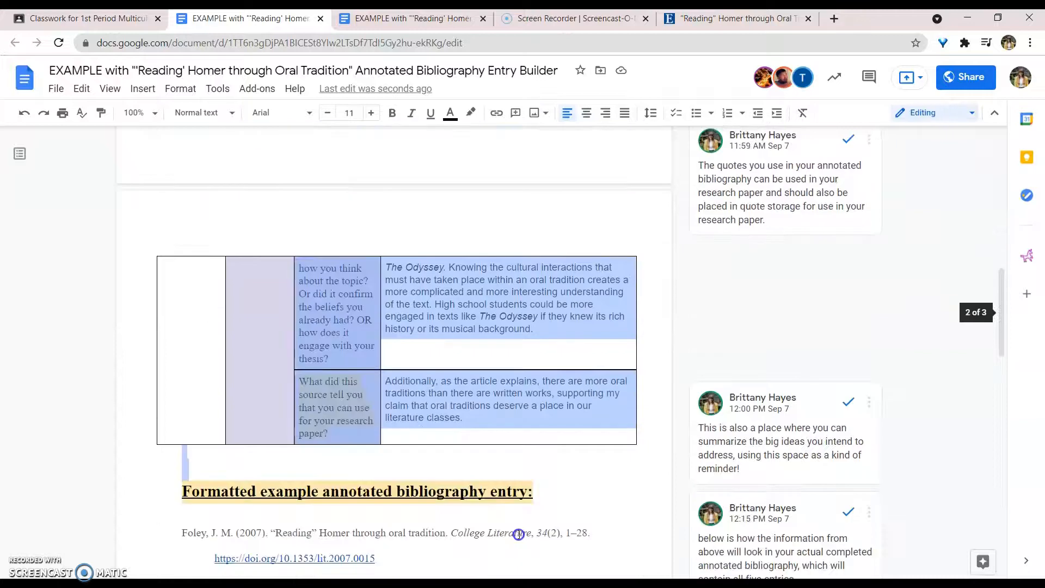
right_click(519, 428)
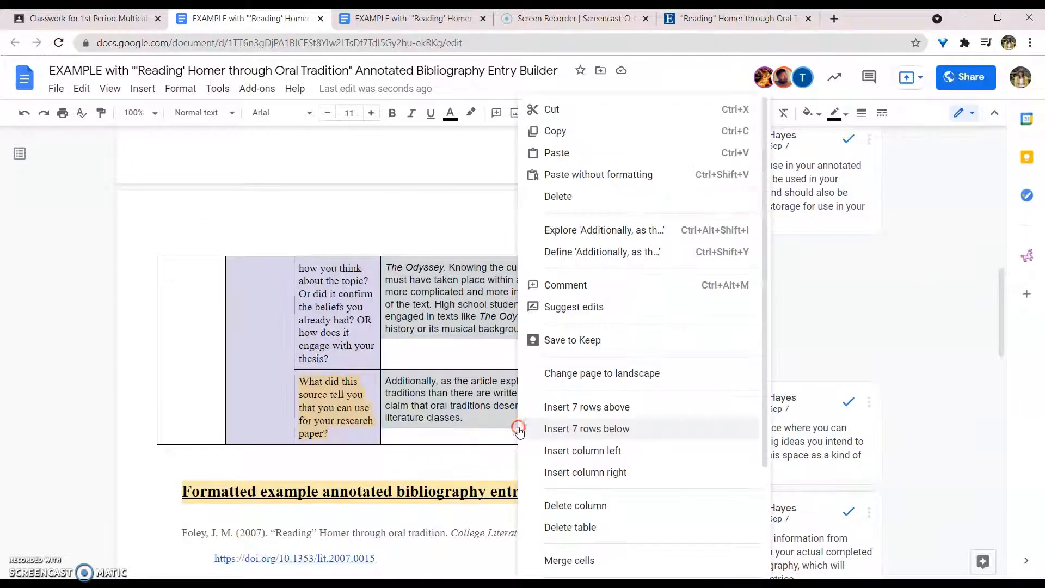
left_click(578, 130)
Paste the copied responses without formatting on a new line below the citation on the last page.
scroll(549, 412, "down", 16)
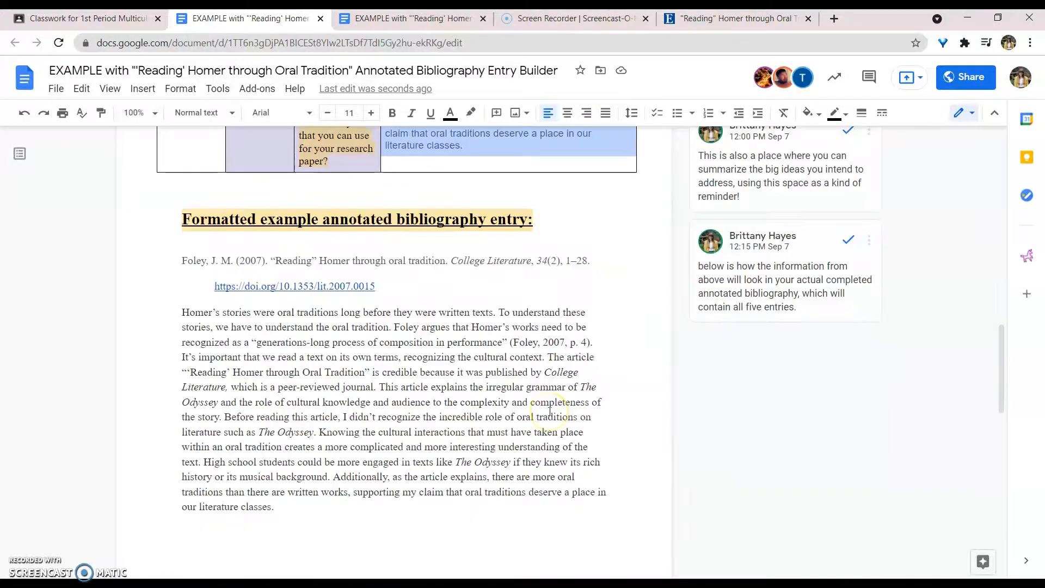
left_click(369, 400)
key("Return")
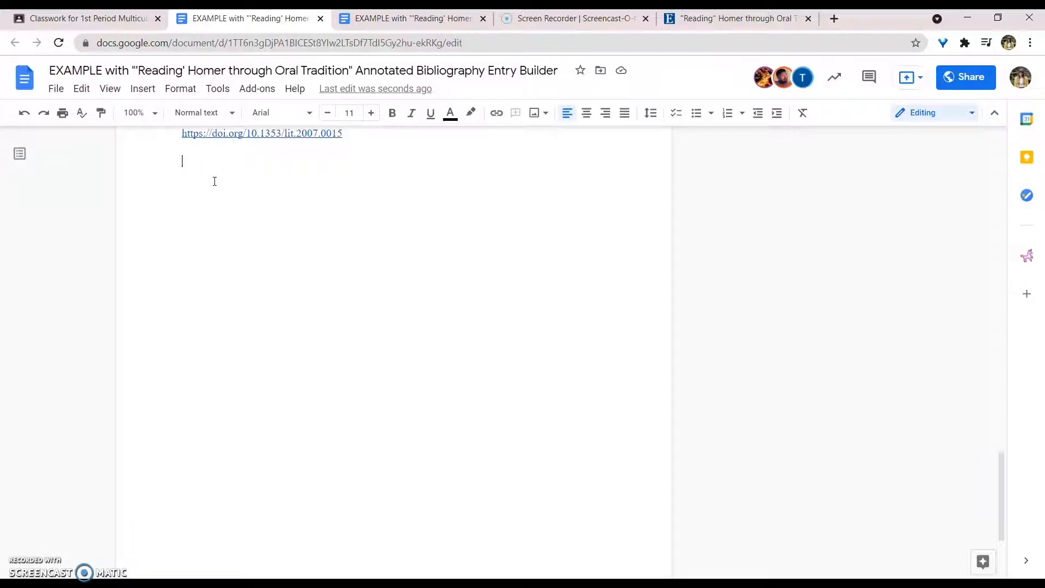
right_click(214, 181)
left_click(250, 270)
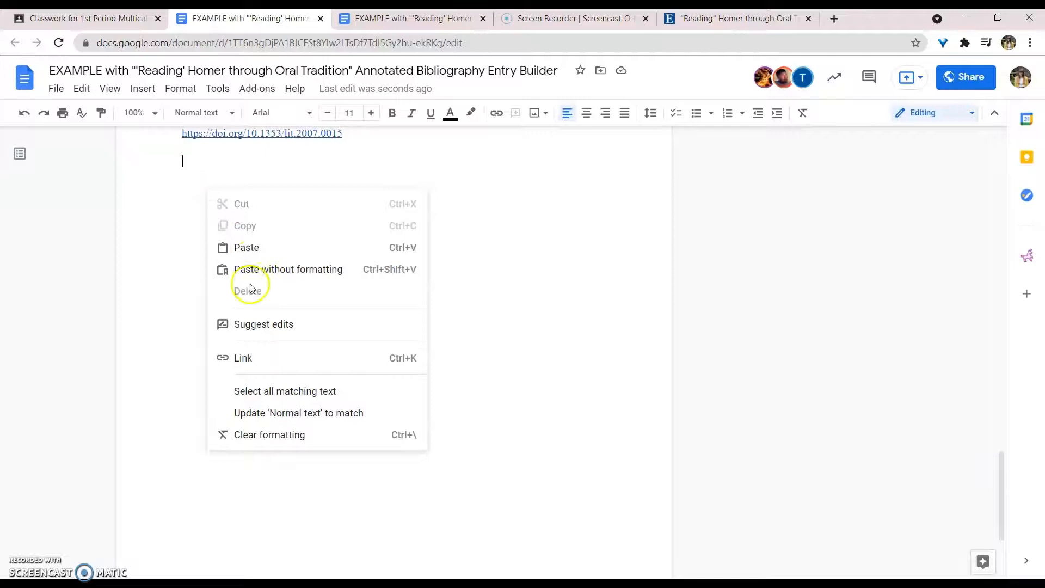
Compare the pasted responses with the formatted example annotated bibliography entry on the previous page.
left_click(501, 407)
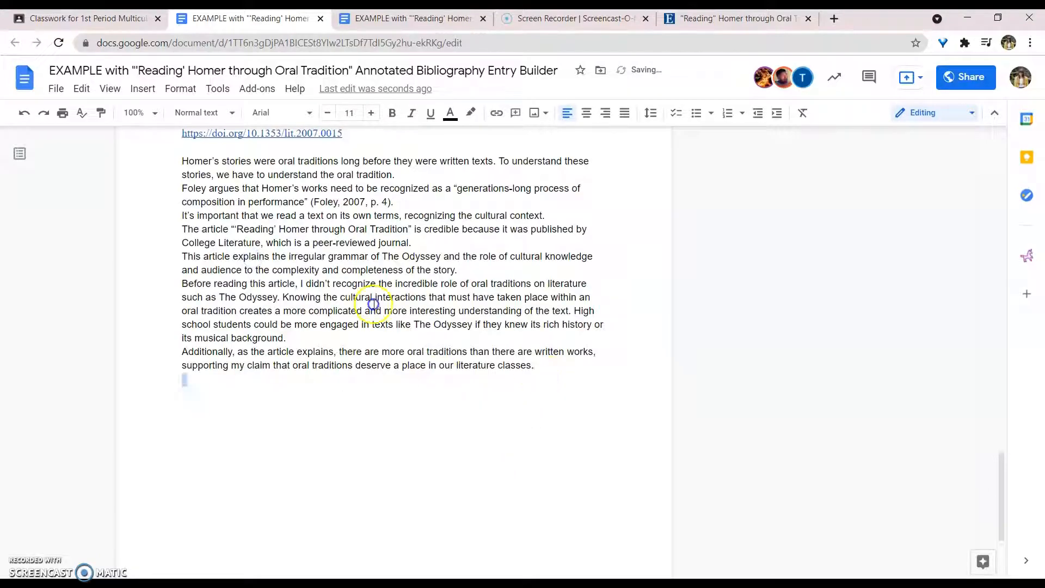
left_click(38, 164, "shift")
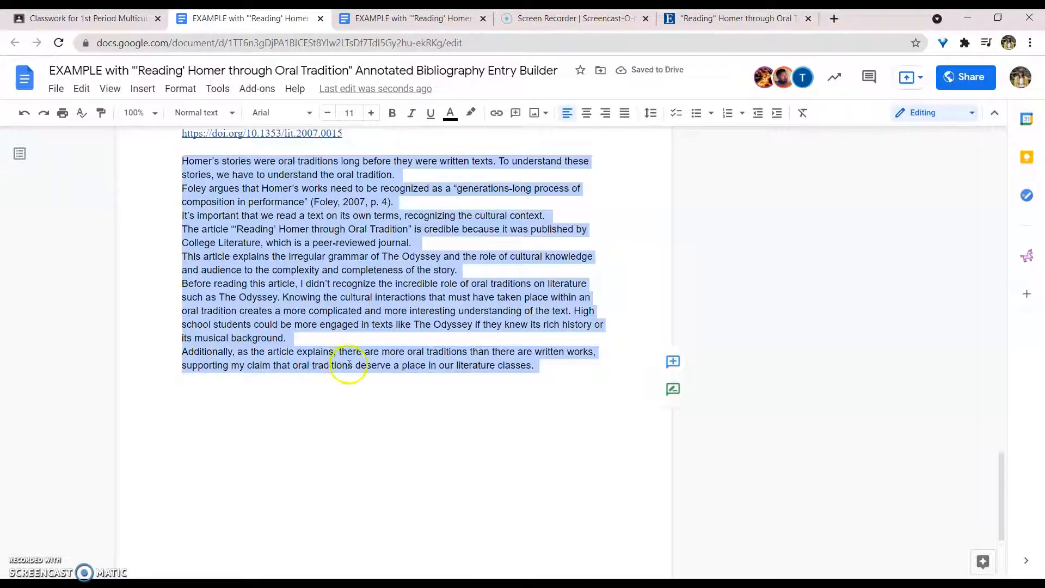
left_click(366, 436)
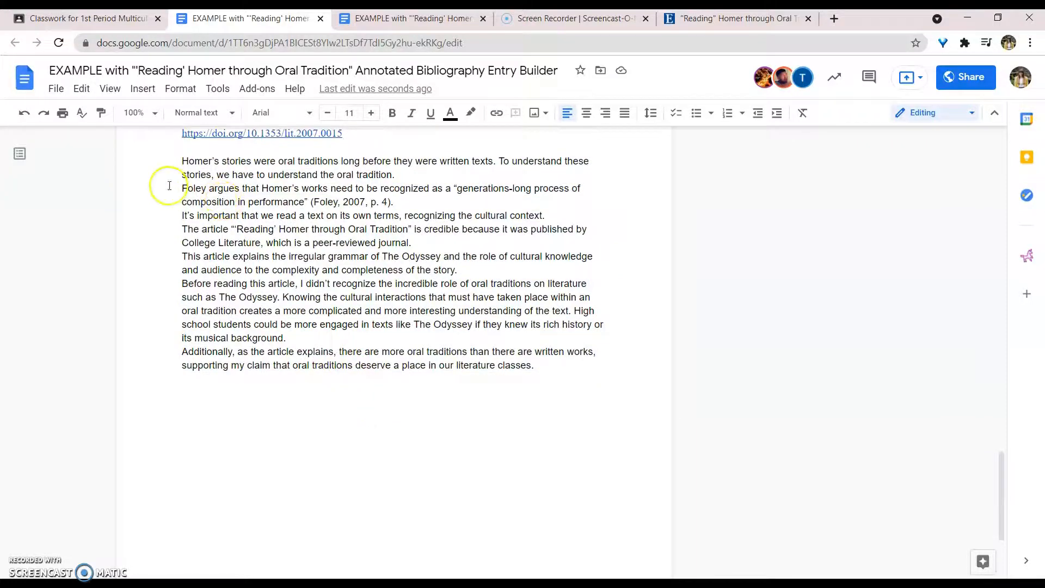
scroll(352, 299, "up", 10)
scroll(366, 300, "down", 2)
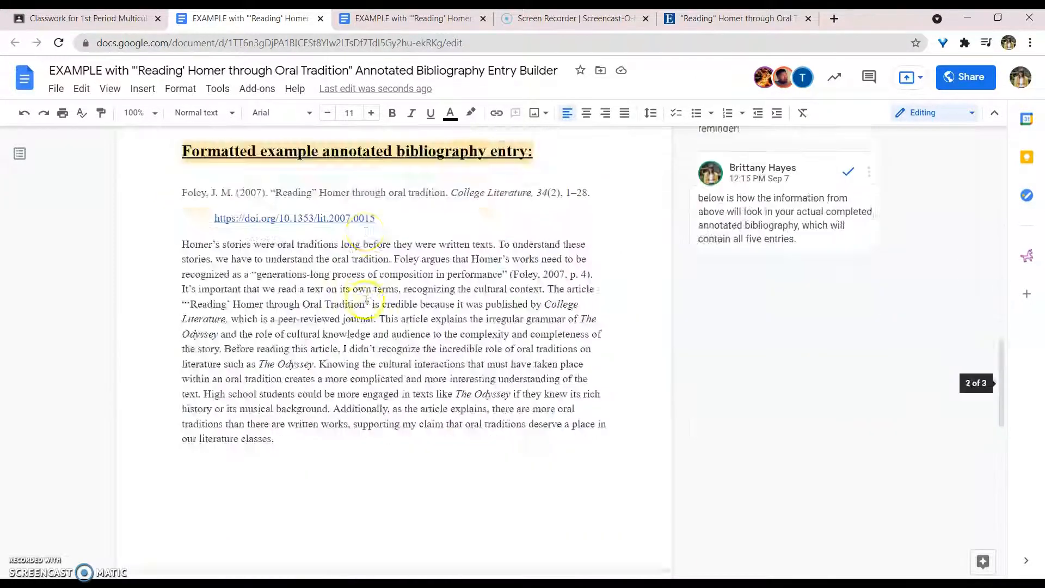
scroll(366, 300, "down", 8)
Join the separately pasted responses below the citation into one continuous paragraph with single spaces between sentences.
left_click(163, 253)
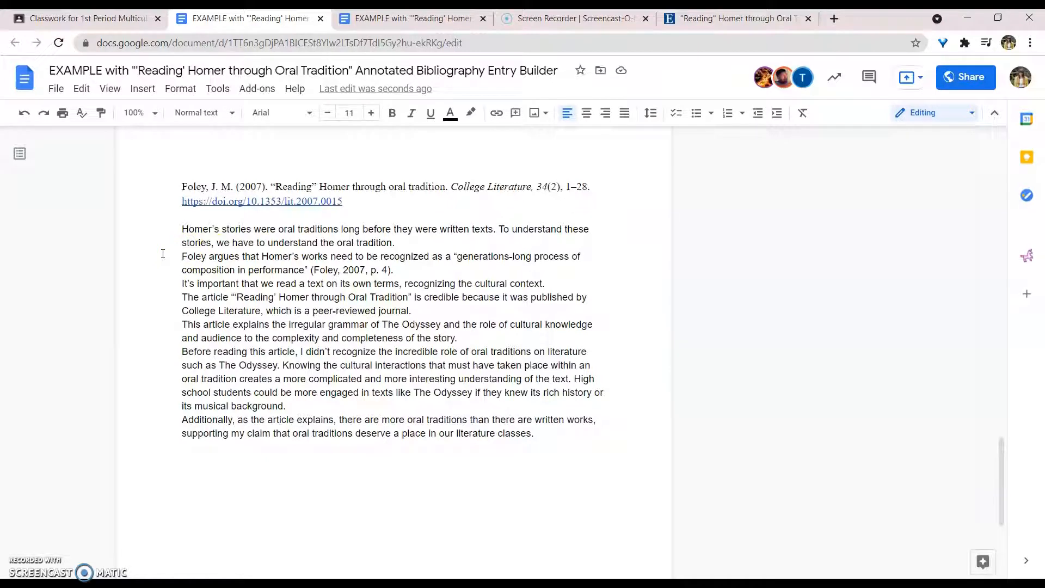
key("BackSpace")
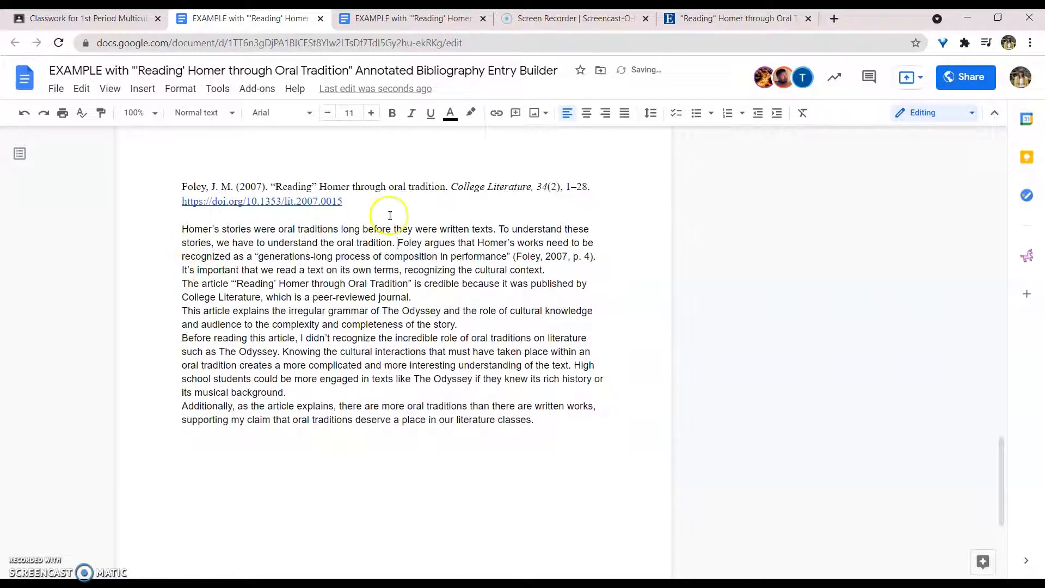
left_click(163, 285)
key("BackSpace")
left_click(174, 313)
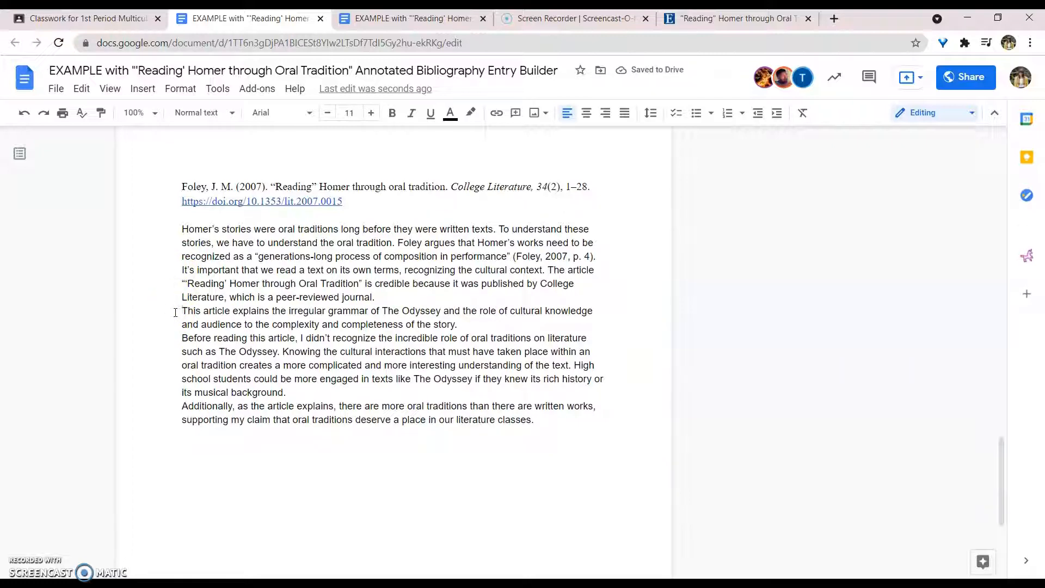
key("BackSpace")
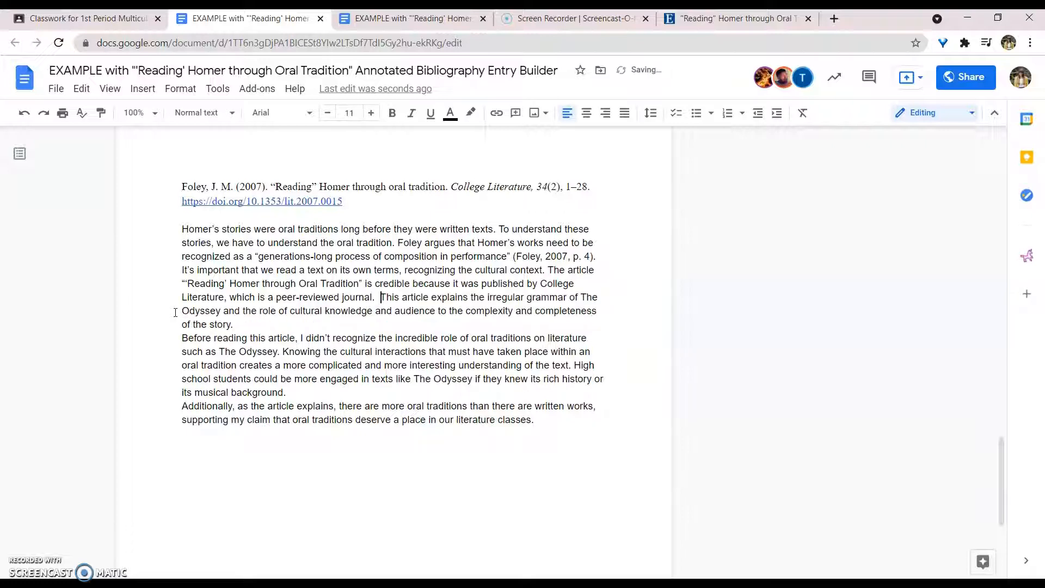
key("BackSpace")
left_click(158, 337)
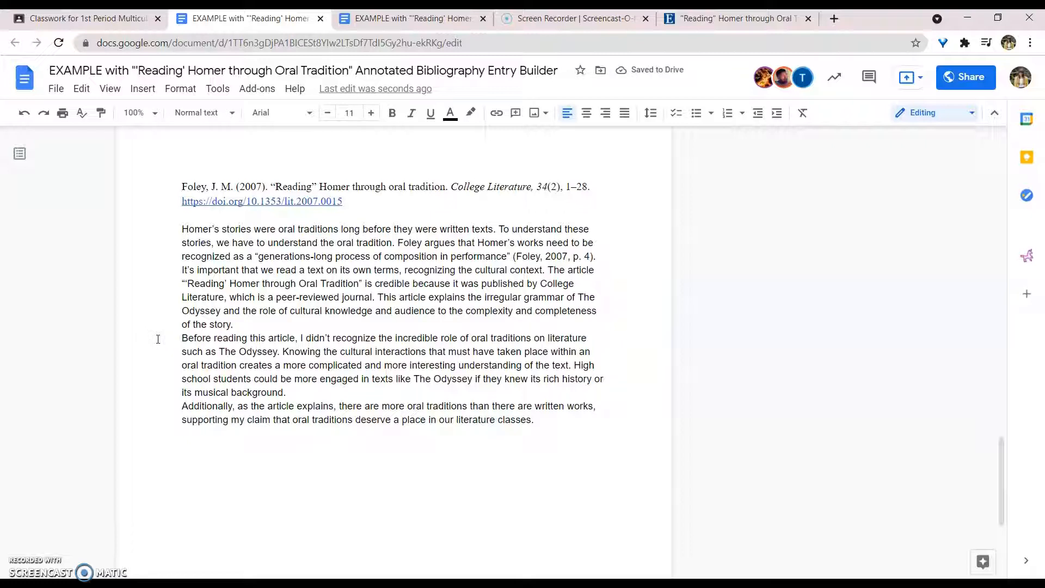
key("BackSpace")
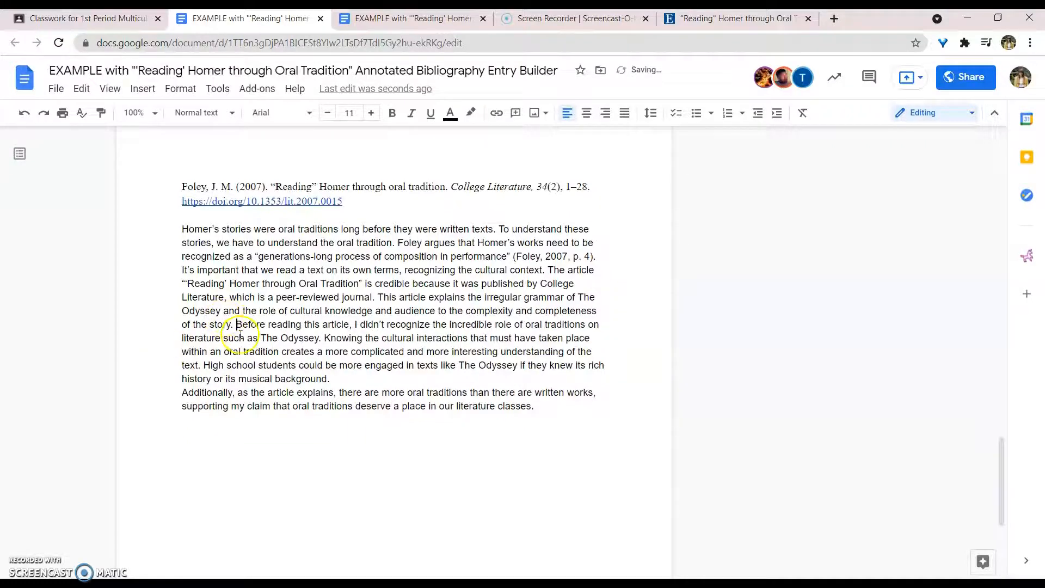
left_click(157, 398)
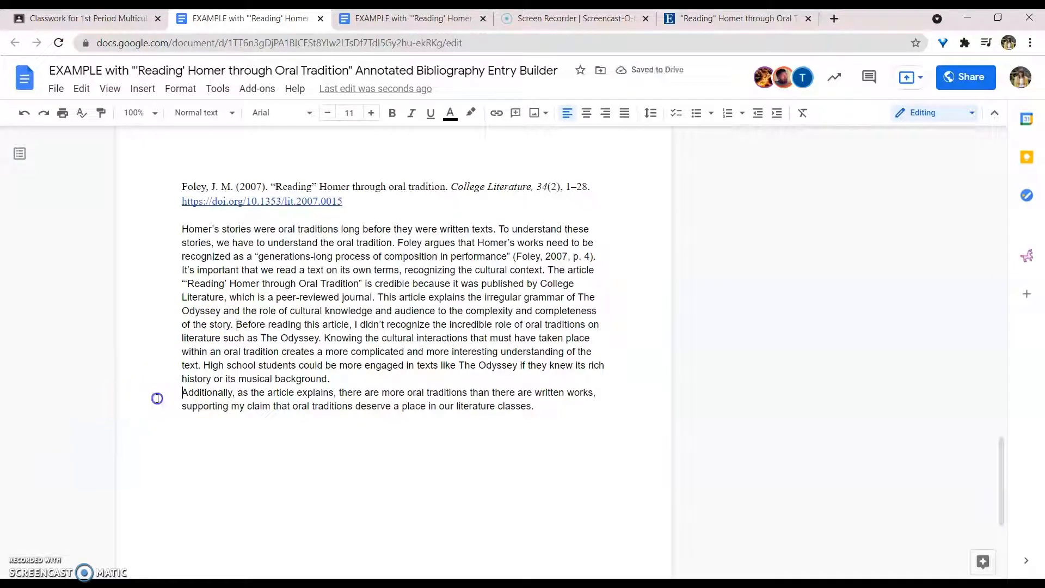
key("BackSpace")
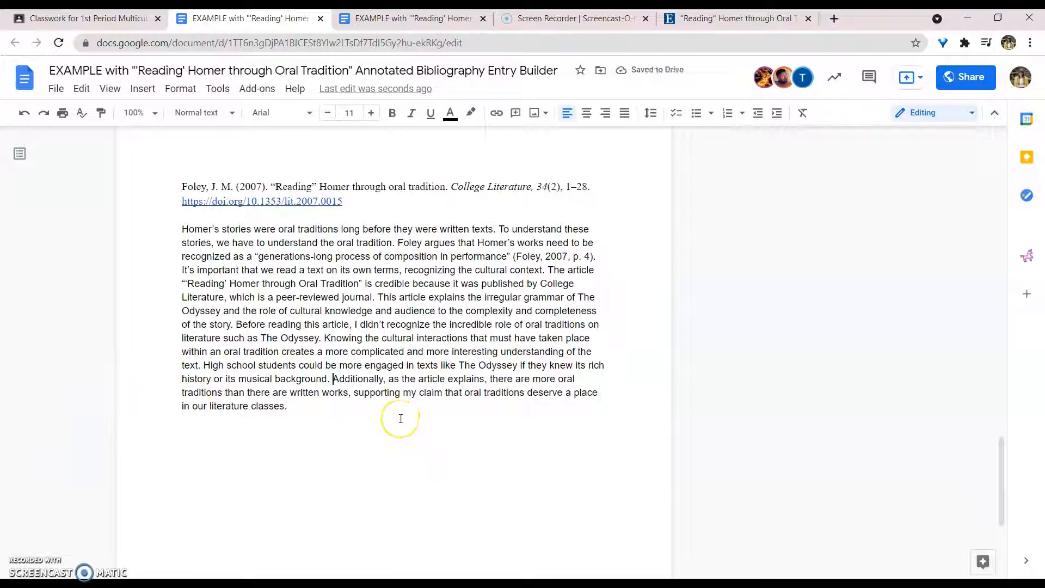
left_click(420, 413)
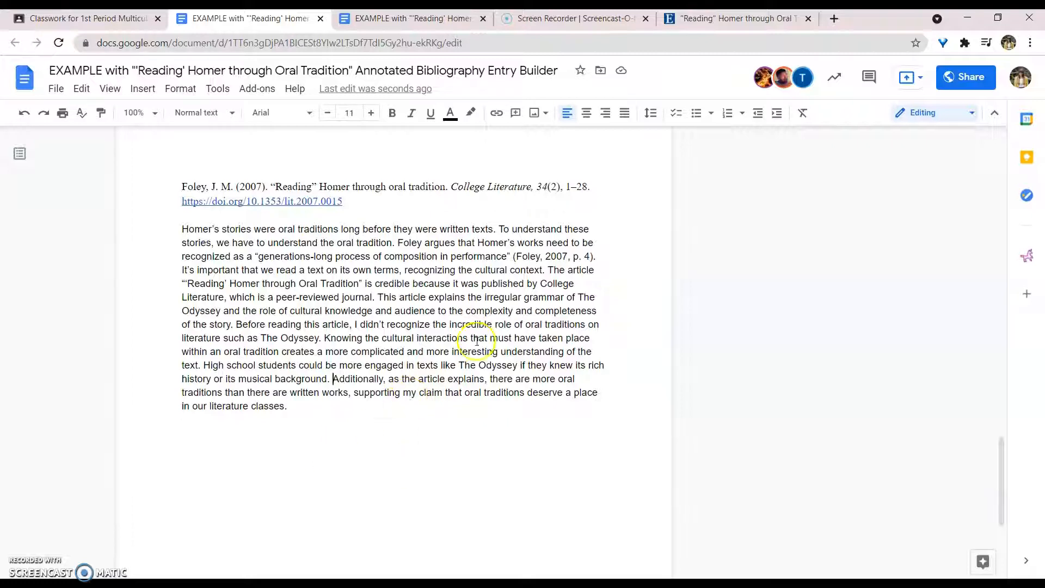
Italicize the journal title College Literature and all three mentions of The Odyssey in the annotation paragraph.
left_click_drag(540, 284, 242, 301)
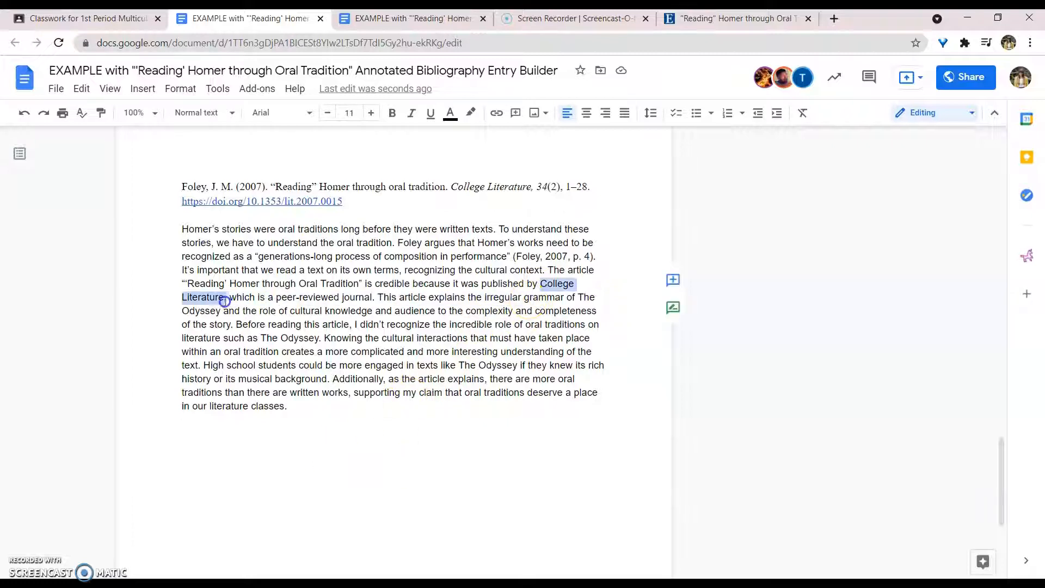
key("ctrl+i")
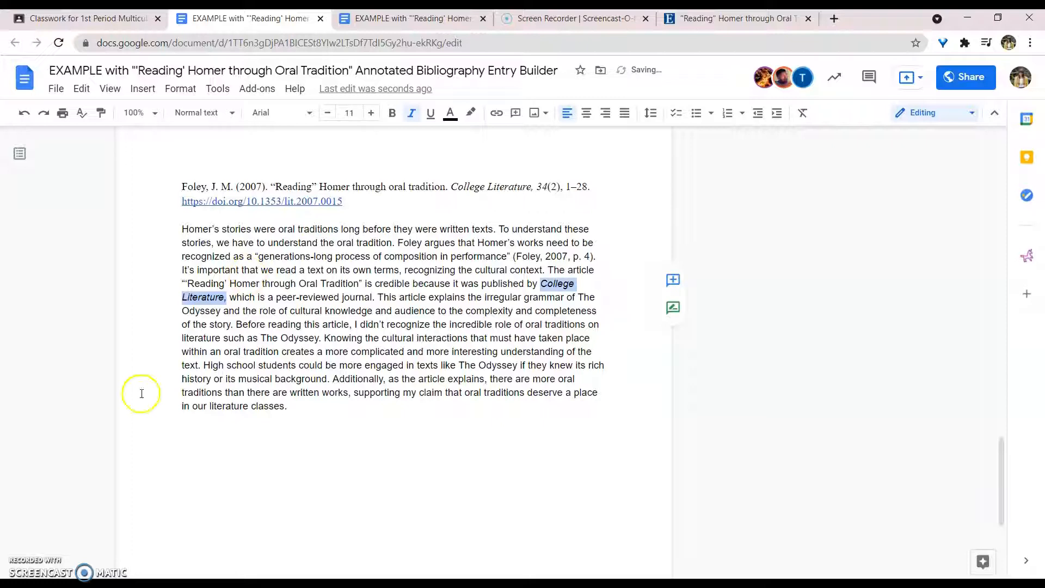
left_click(262, 335)
left_click_drag(263, 335, 320, 339)
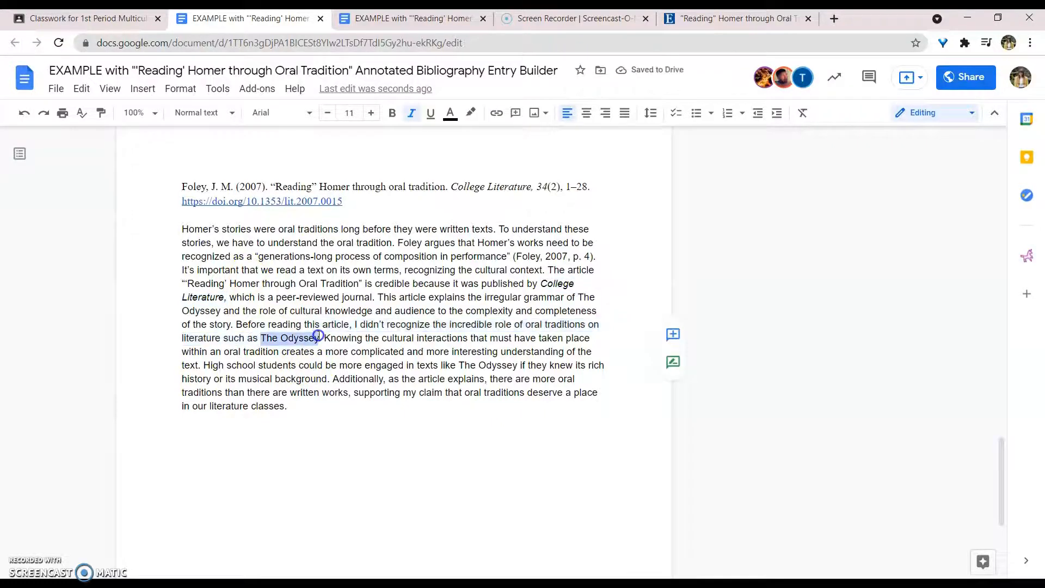
key("ctrl+i")
left_click_drag(459, 365, 528, 366)
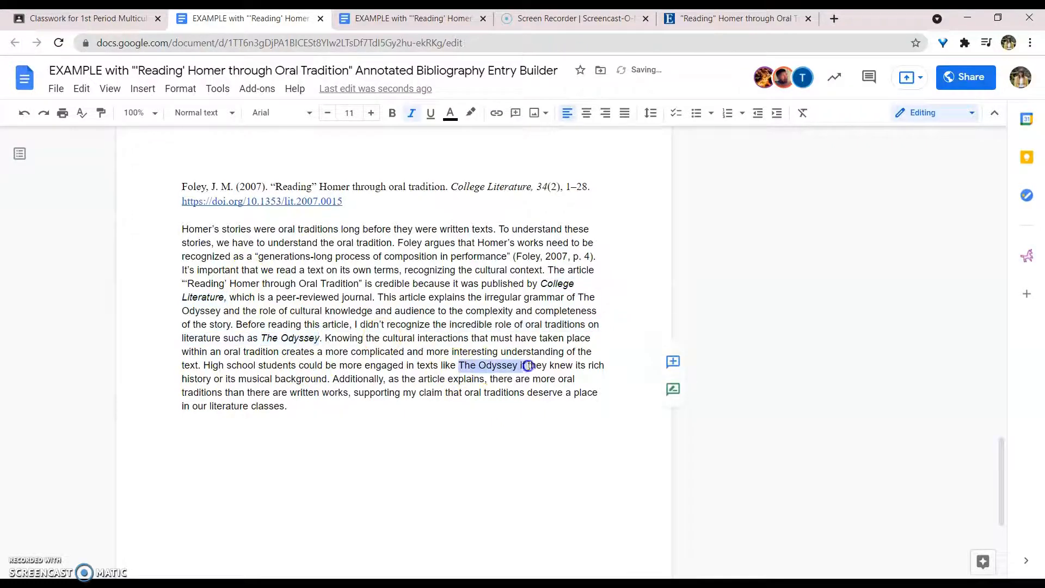
key("ctrl+i")
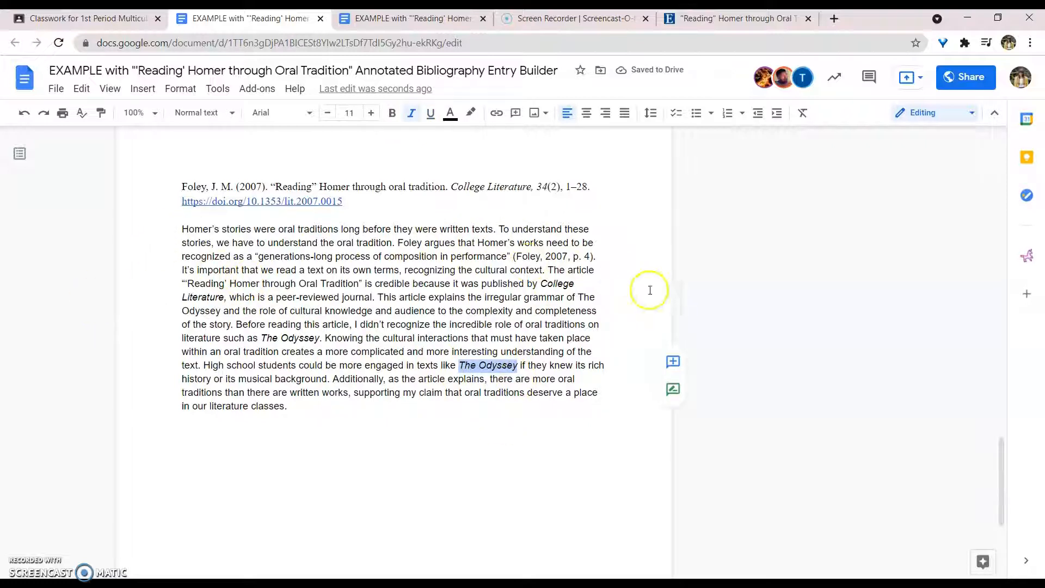
left_click_drag(578, 297, 220, 313)
key("ctrl+i")
left_click(351, 409)
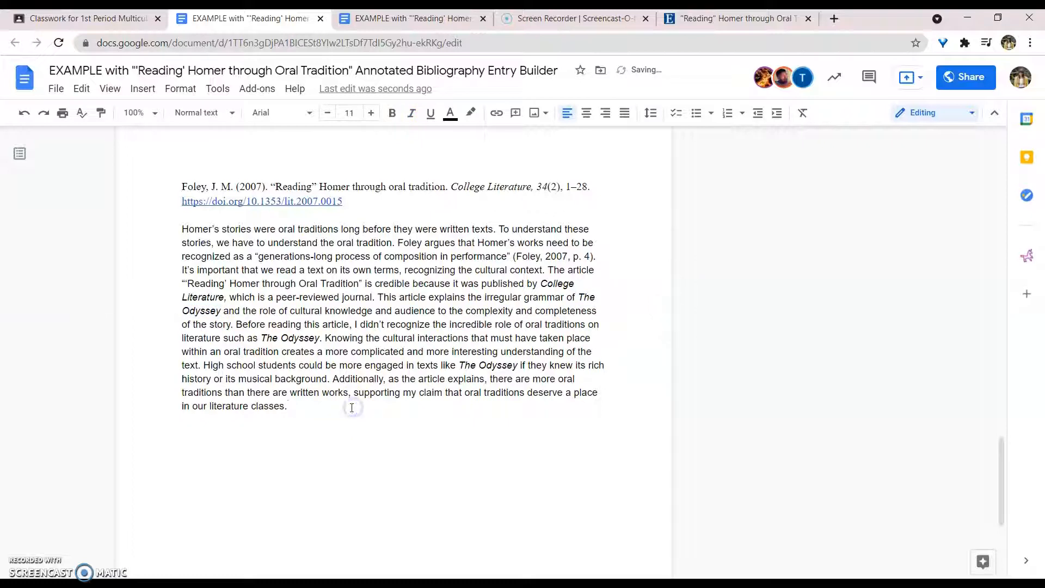
Format the whole annotation paragraph in Times New Roman at size 12.
left_click(348, 406)
left_click_drag(332, 407, 174, 235)
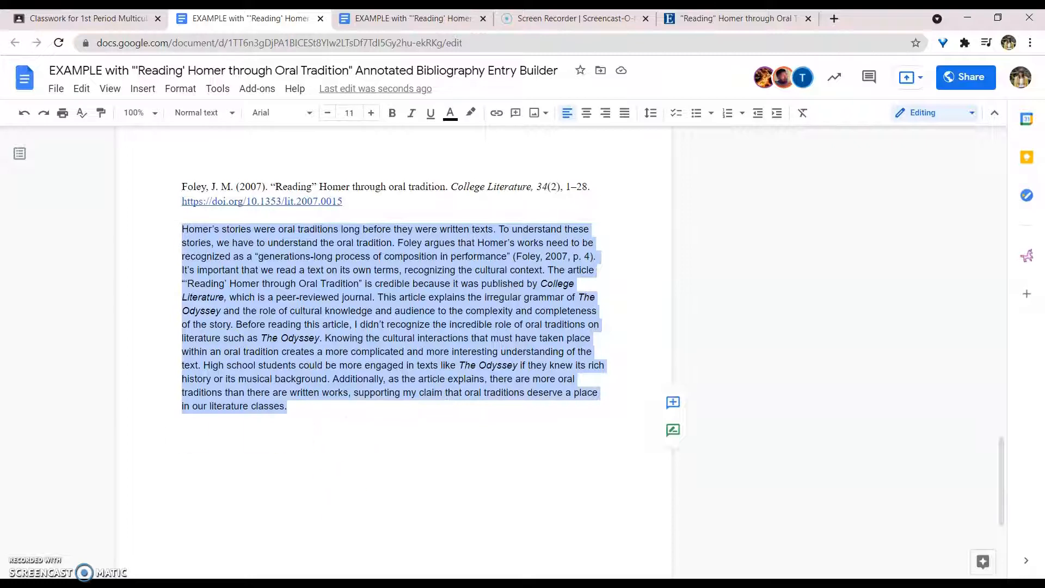
left_click(280, 114)
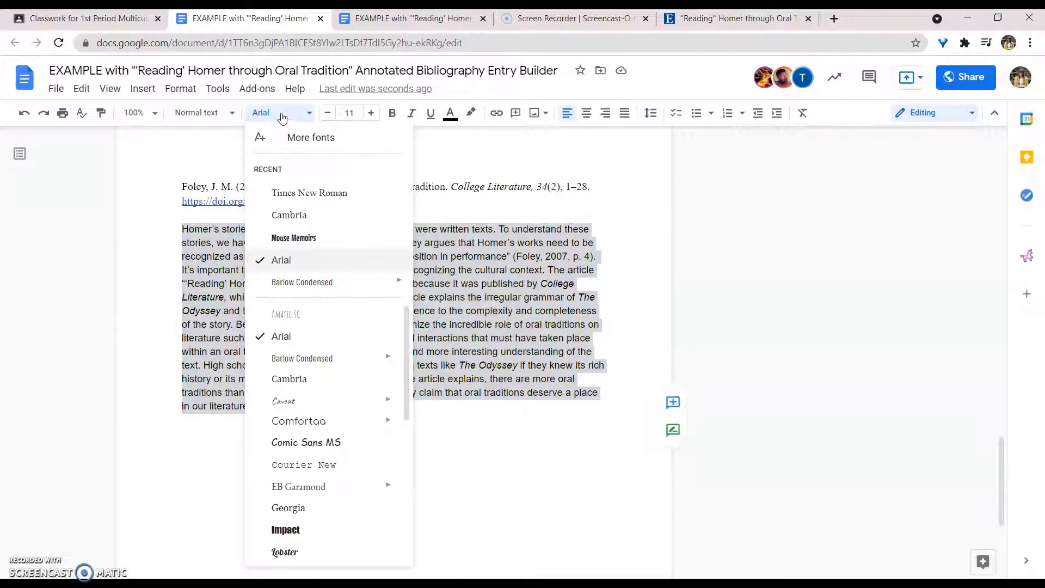
left_click(305, 193)
left_click(373, 113)
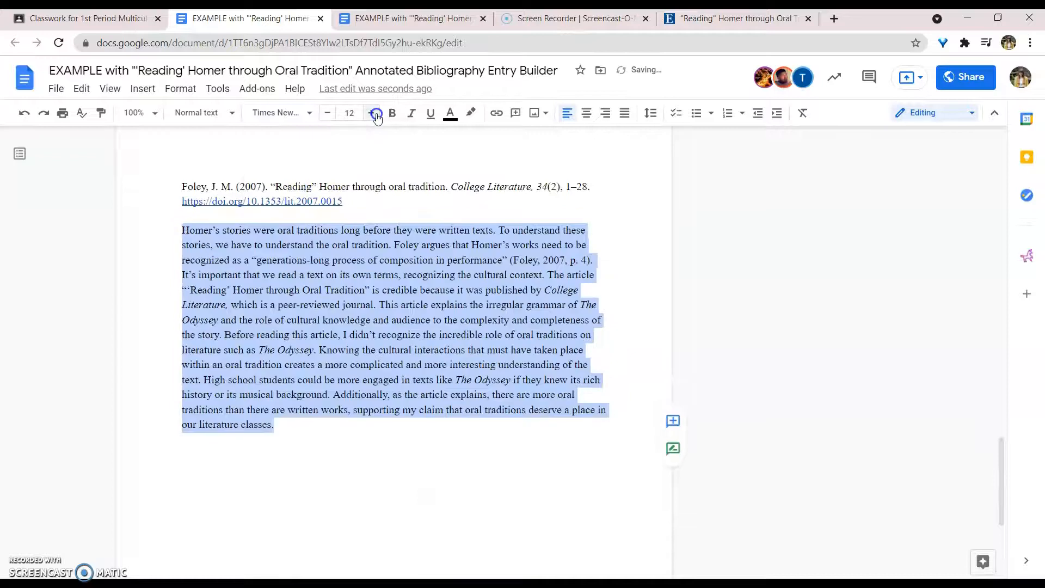
left_click(343, 483)
Set the line spacing of the two-line citation above the annotation to Double.
scroll(251, 430, "up", 1)
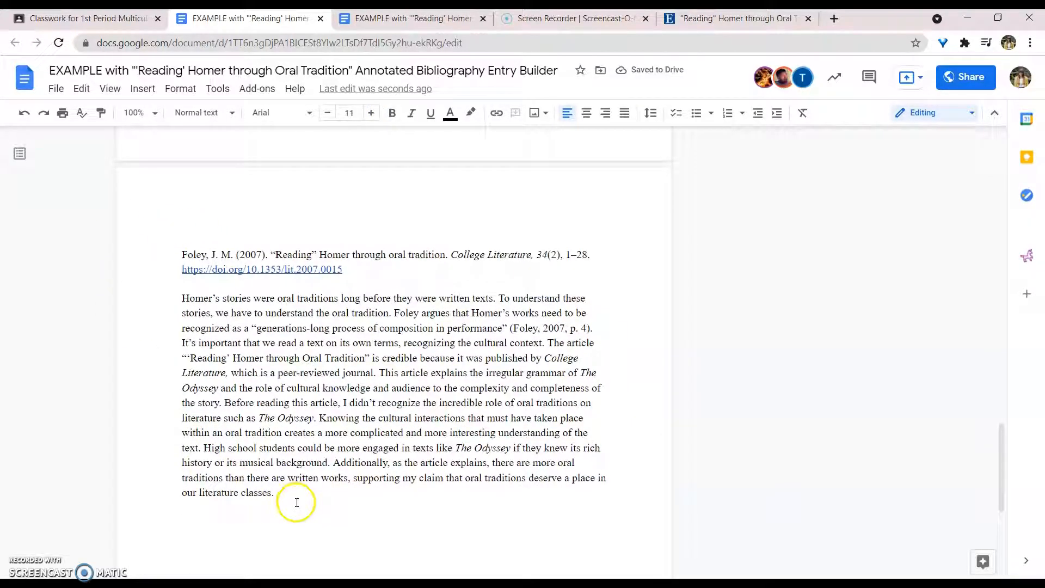
left_click(331, 271)
left_click_drag(330, 271, 162, 359)
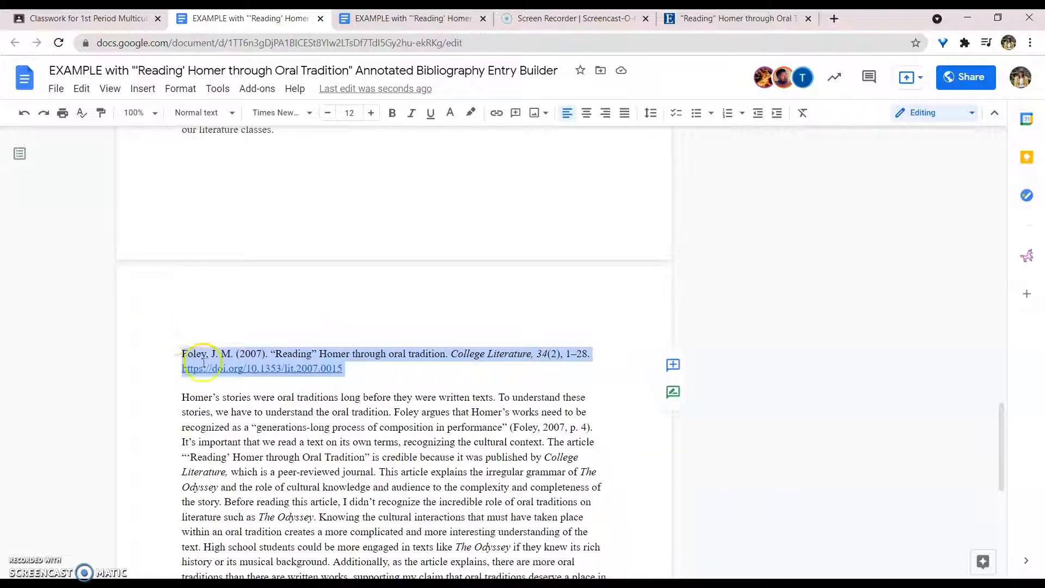
left_click(652, 114)
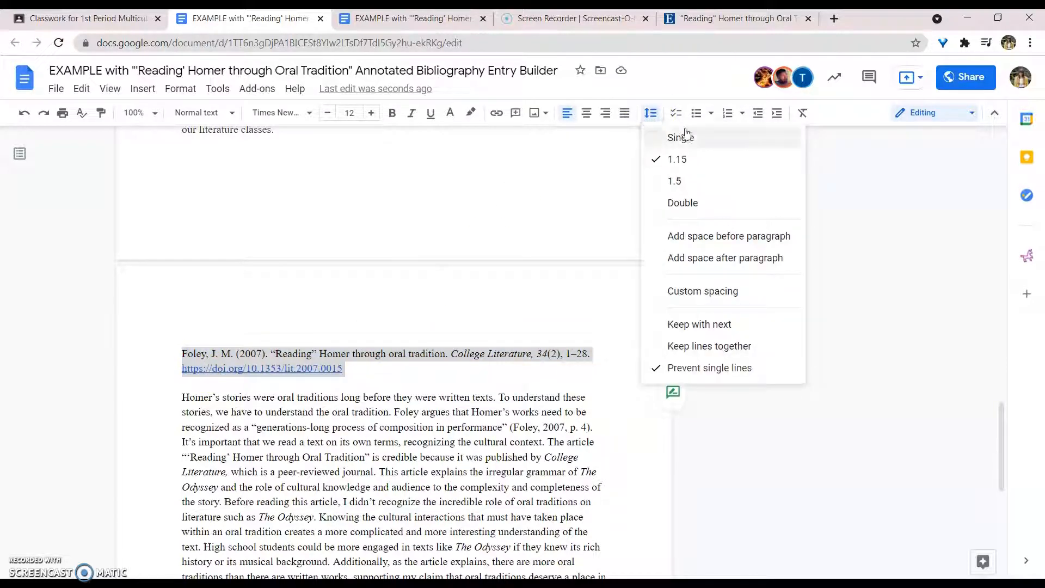
left_click(688, 203)
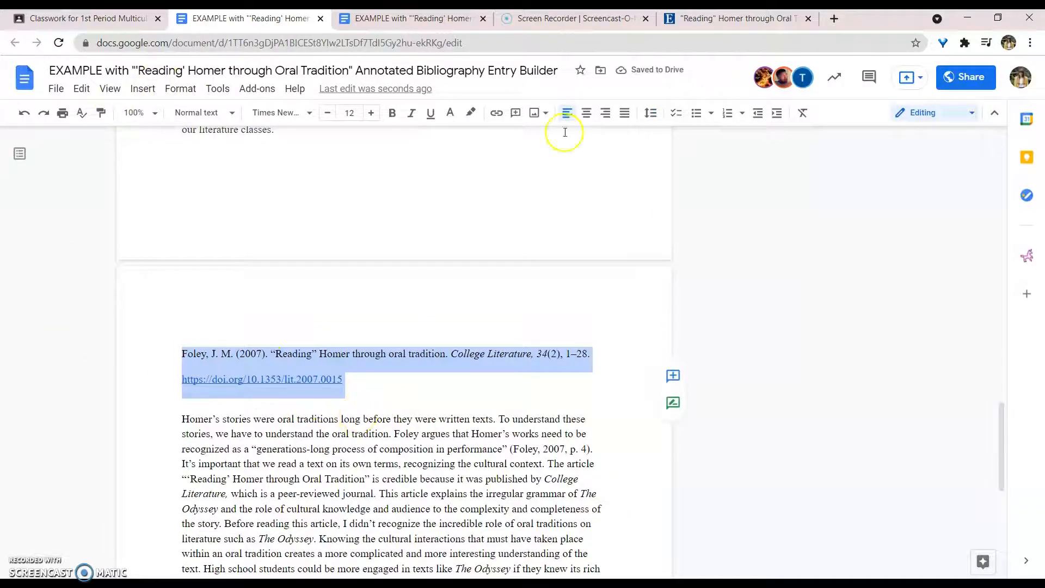
left_click(651, 115)
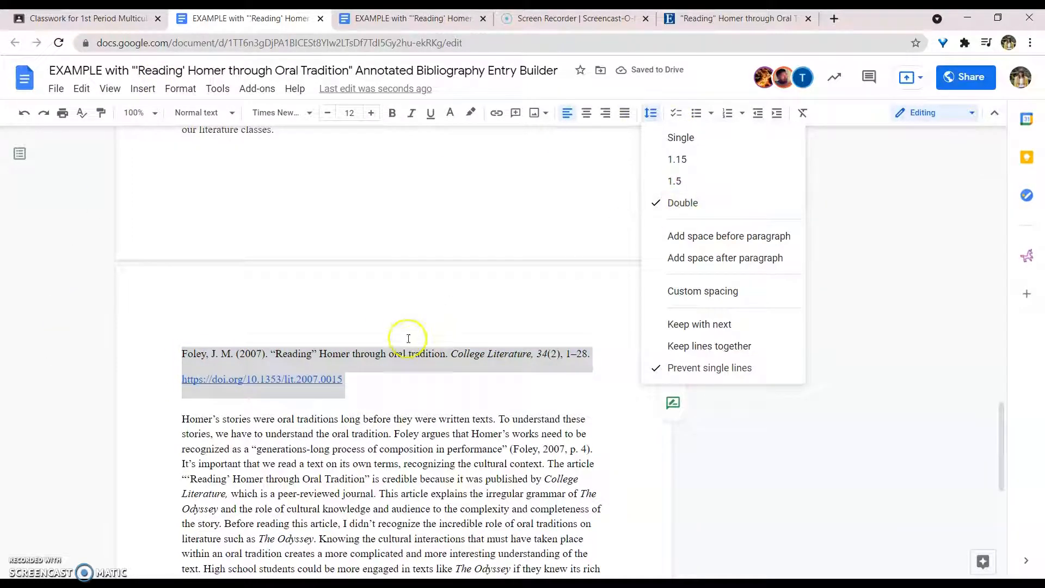
left_click(374, 375)
left_click_drag(373, 375, 179, 353)
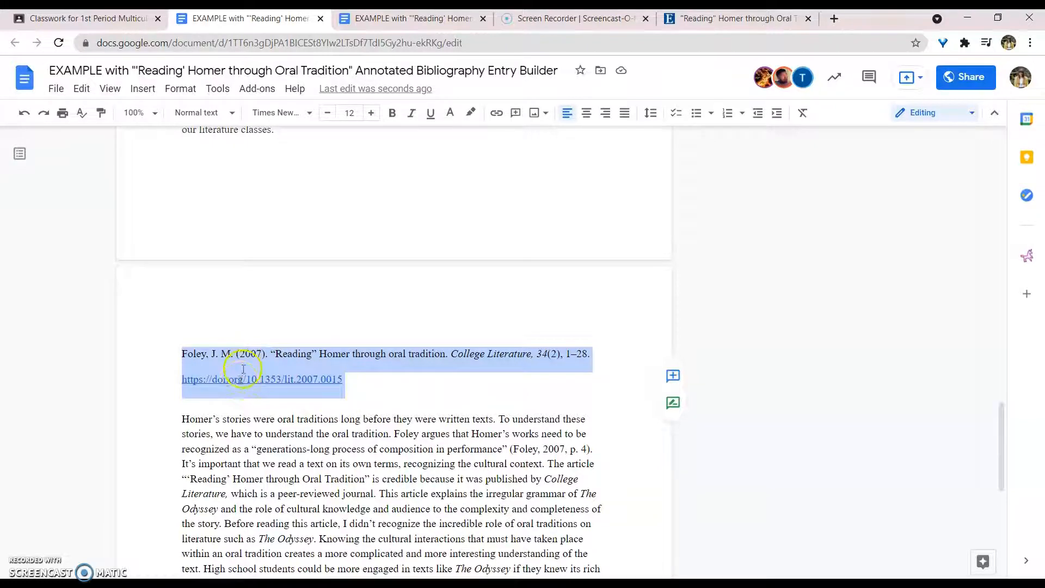
scroll(243, 369, "down", 1)
left_click_drag(182, 362, 188, 520)
left_click_drag(316, 526, 324, 507)
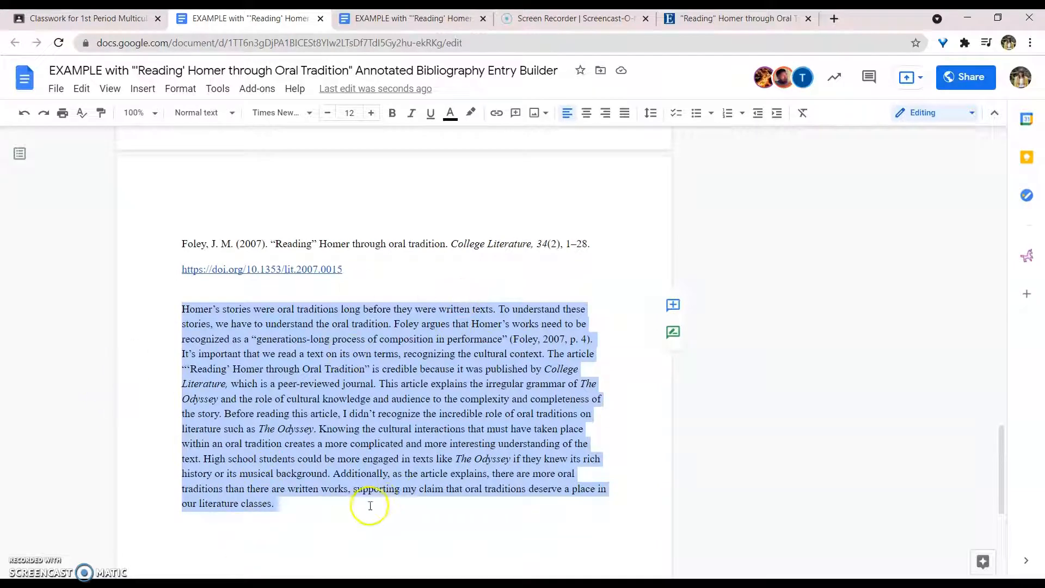
Apply a hanging special indent of 0.5 inches to the citation above the annotation.
left_click_drag(369, 283, 173, 243)
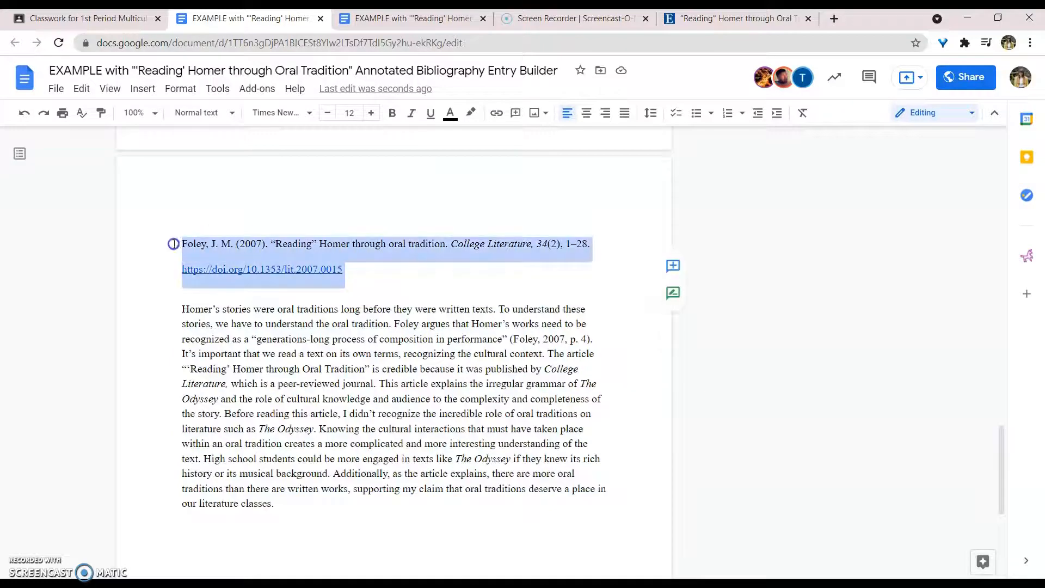
left_click(192, 91)
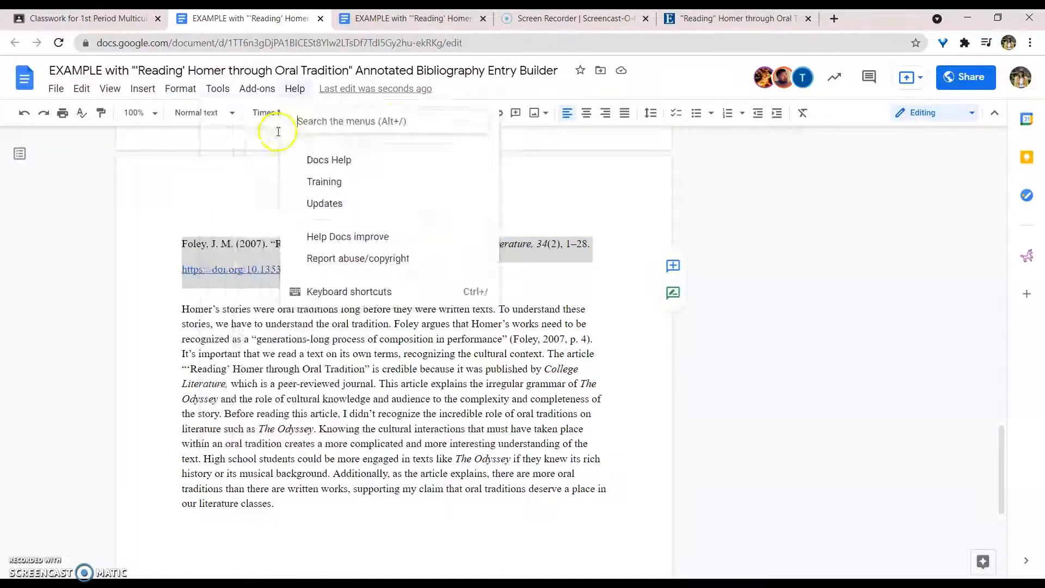
left_click(207, 159)
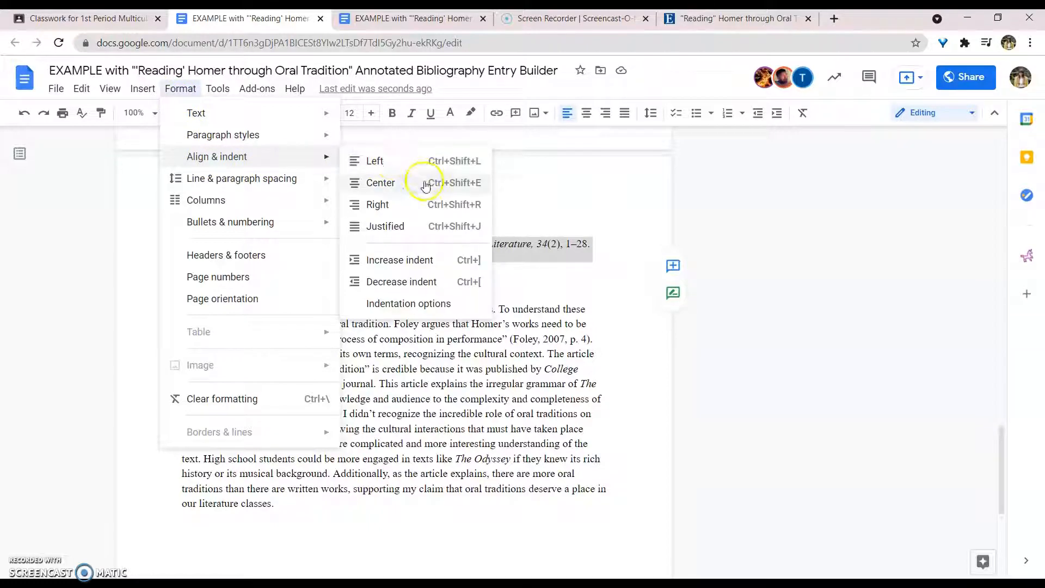
left_click(432, 311)
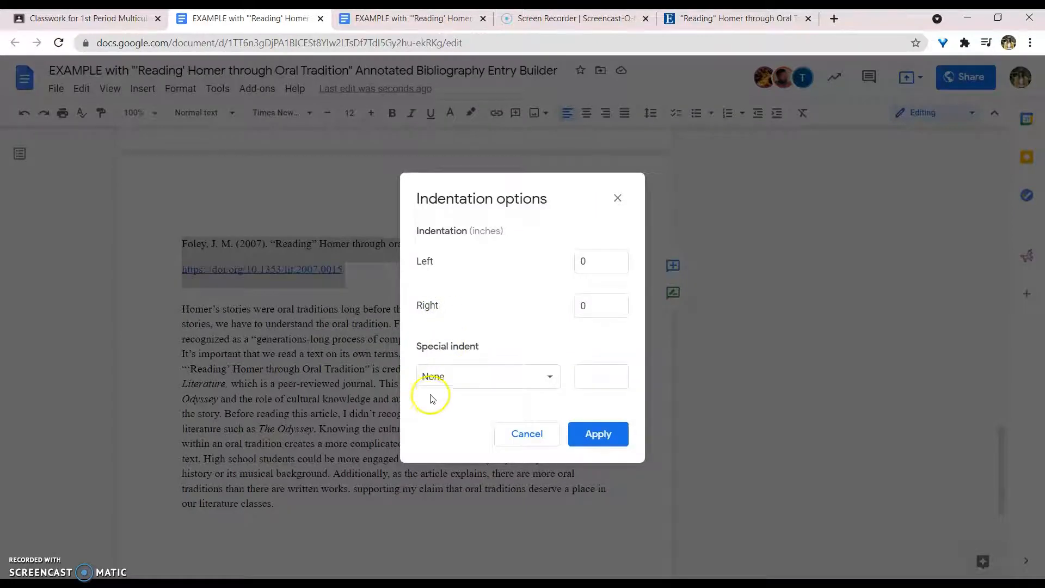
left_click(434, 379)
left_click(443, 420)
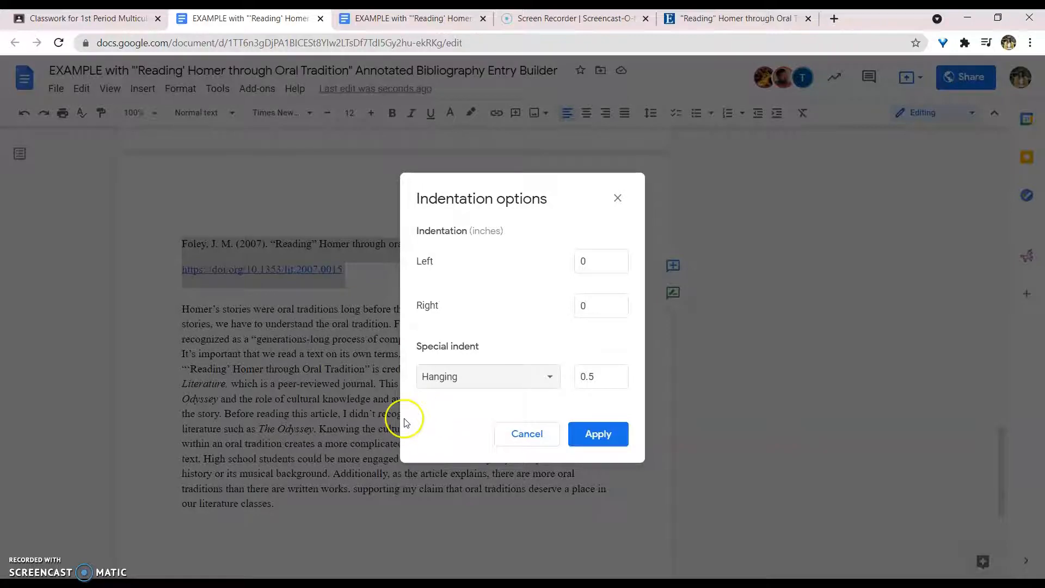
left_click(450, 375)
left_click(463, 379)
left_click(607, 434)
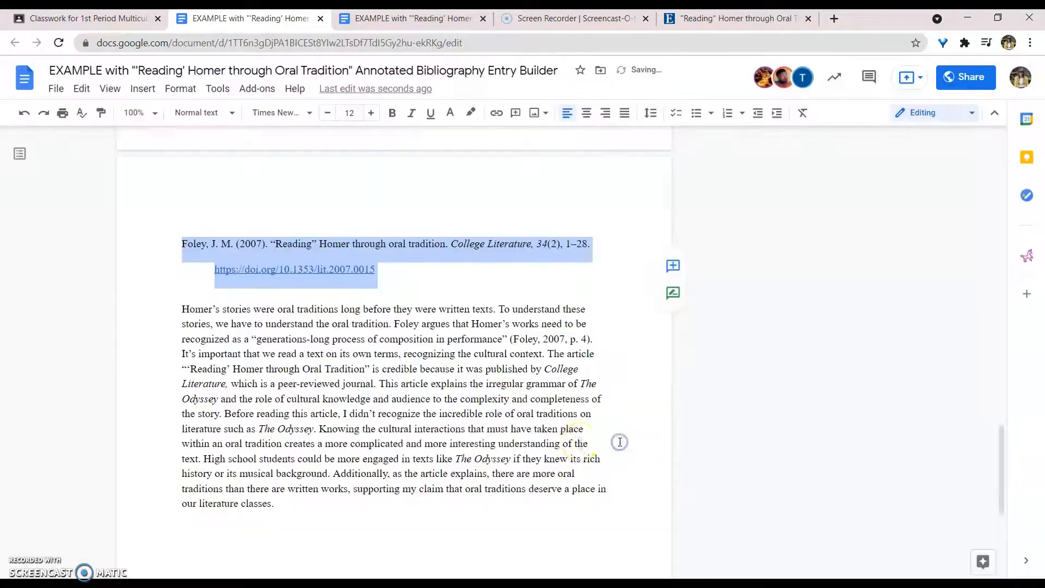
Copy the whole finished entry on the last page, from the citation through the end of the annotation paragraph.
left_click(462, 505)
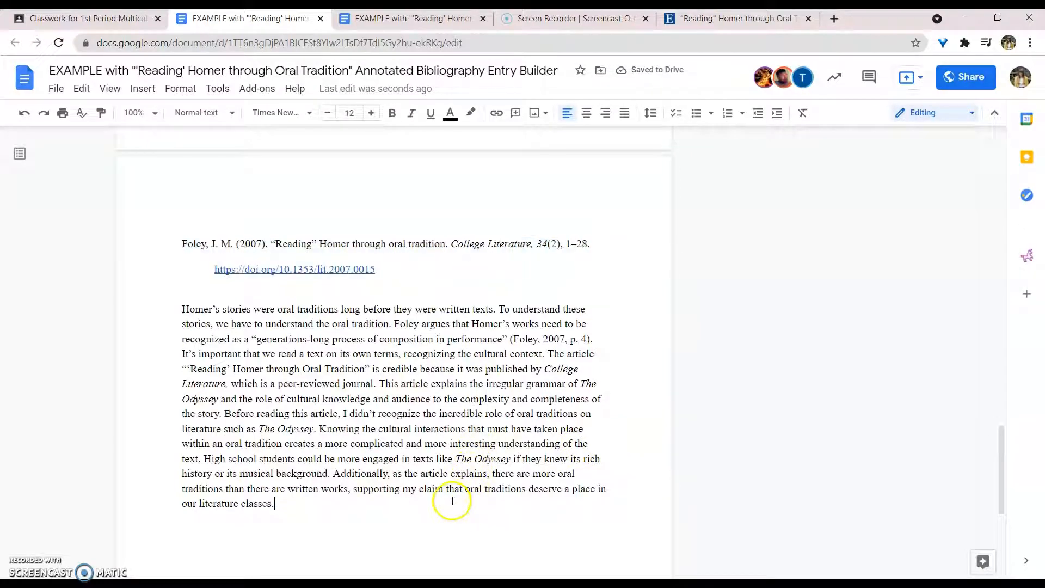
left_click_drag(392, 508, 184, 270)
right_click(324, 374)
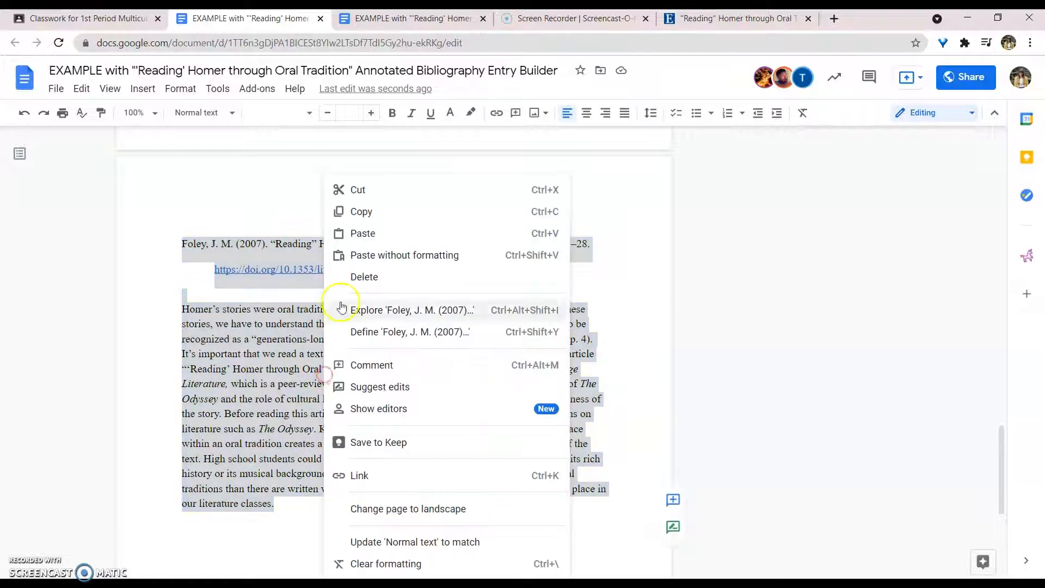
left_click(358, 212)
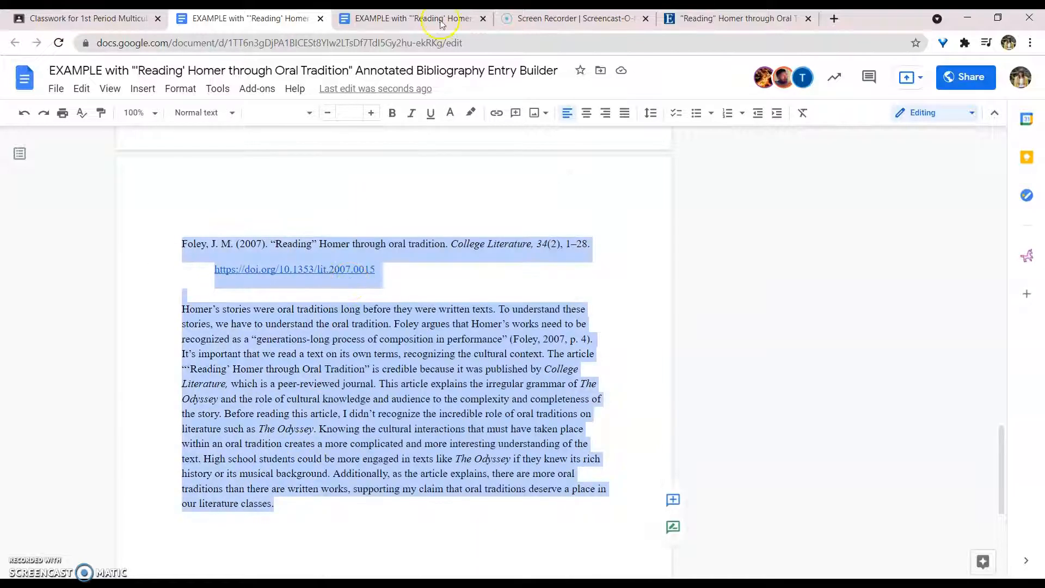
Switch to Google Classroom and open the Annotated Bibliography Format document attached to the Senior Project Annotated Bibliography assignment.
left_click(441, 24)
left_click(48, 21)
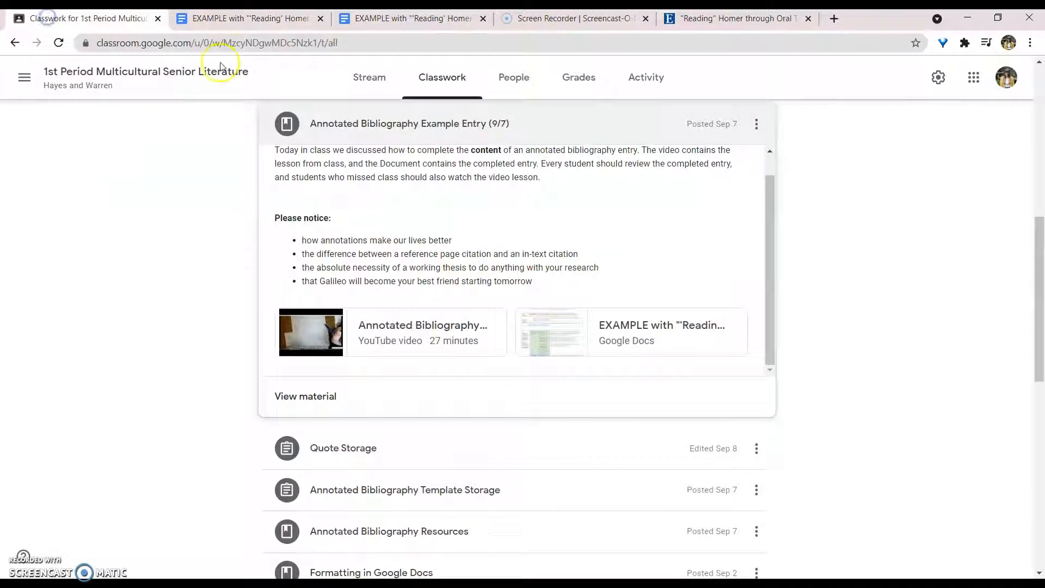
scroll(212, 275, "up", 2)
scroll(212, 275, "up", 3)
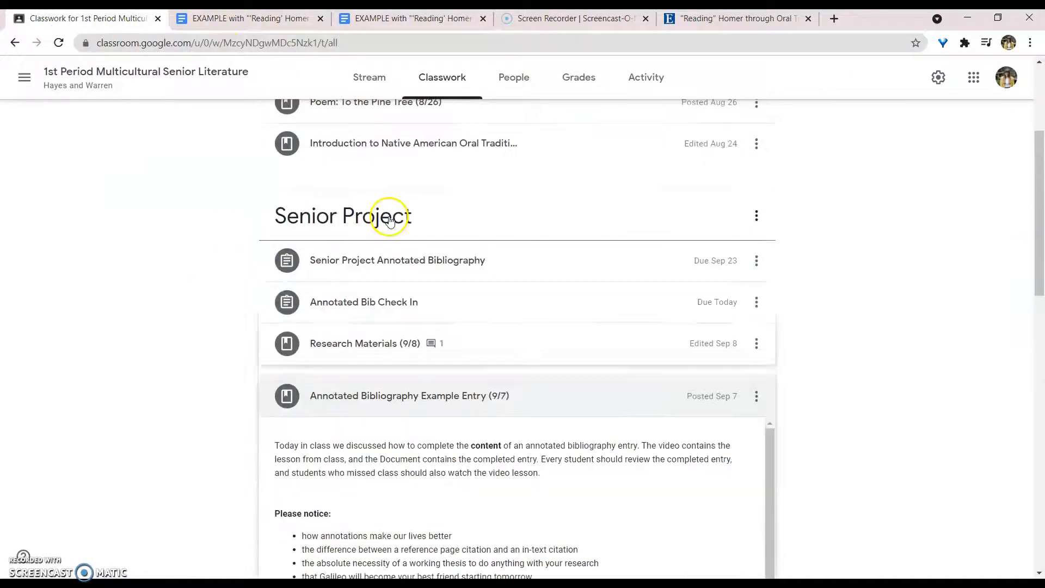
left_click(396, 263)
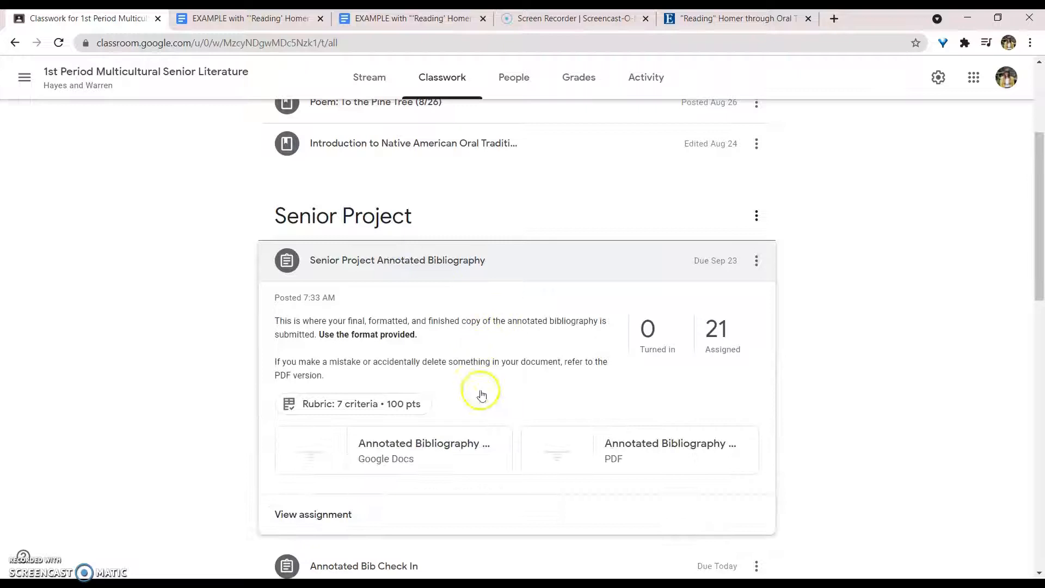
left_click(419, 462)
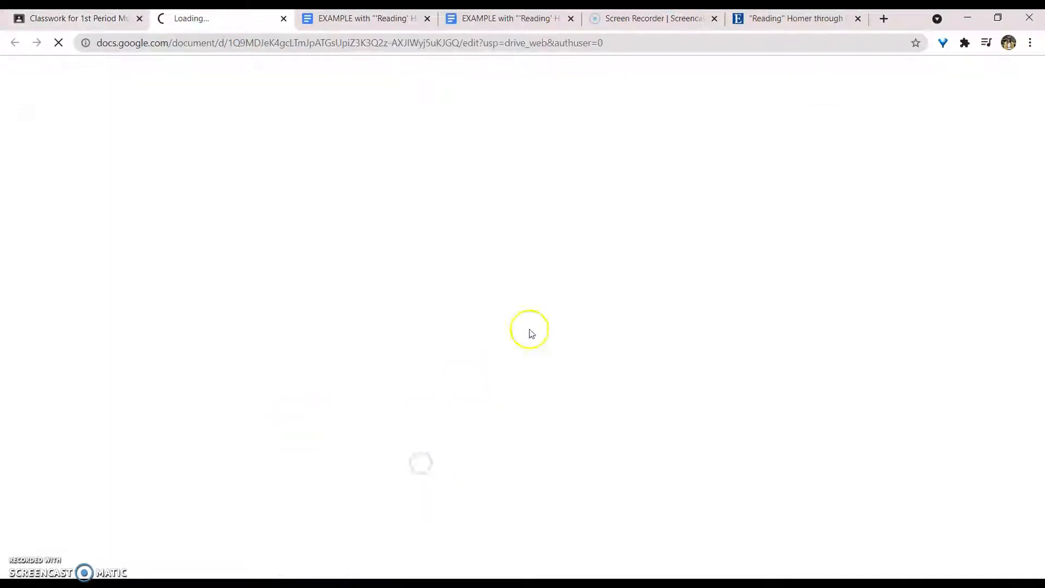
Paste the copied entry on a new line below the example annotation in the format document.
scroll(489, 351, "down", 20)
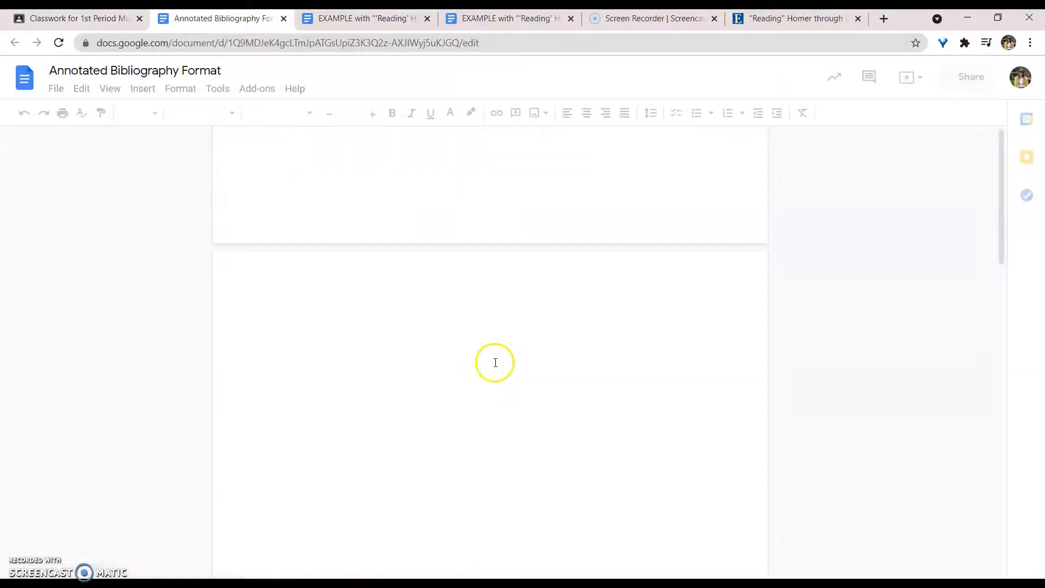
left_click(663, 362)
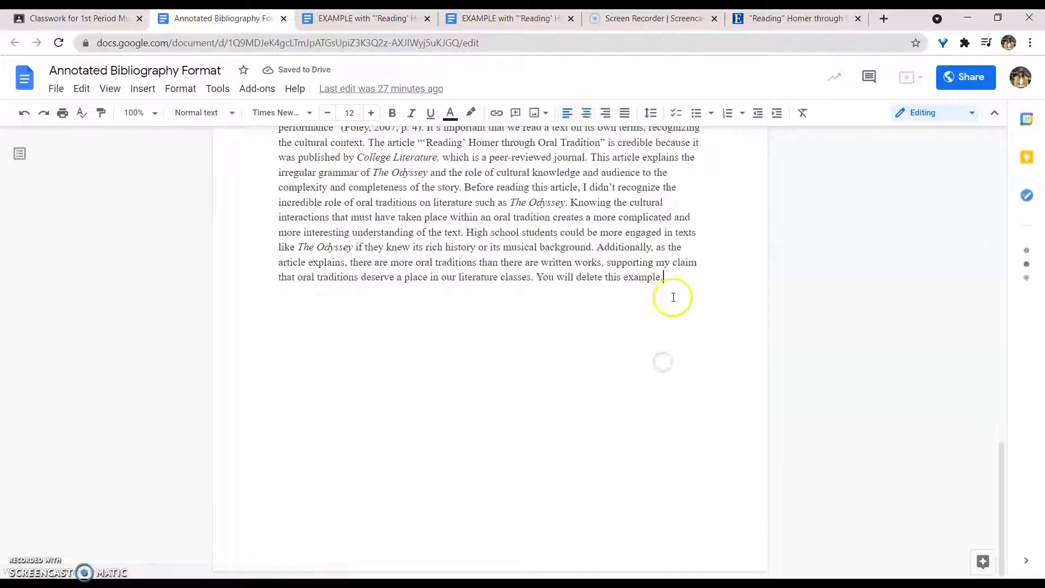
key("Return")
key("Return")
key("BackSpace")
key("BackSpace")
key("BackSpace")
key("BackSpace")
key("BackSpace")
key("BackSpace")
key("BackSpace")
key("BackSpace")
key("BackSpace")
key("BackSpace")
key("BackSpace")
key("BackSpace")
key("BackSpace")
key("BackSpace")
key("BackSpace")
key("BackSpace")
key("BackSpace")
key("BackSpace")
key("BackSpace")
key("BackSpace")
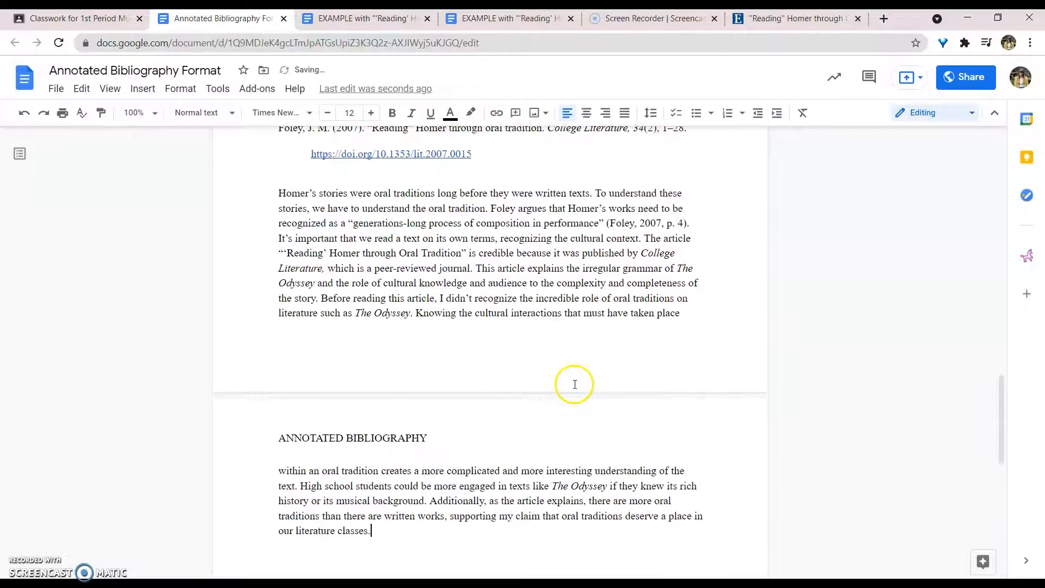
Remove the blank line between citation link and annotation in both the example entry and the entry pasted below it.
scroll(575, 384, "up", 4)
scroll(576, 399, "up", 3)
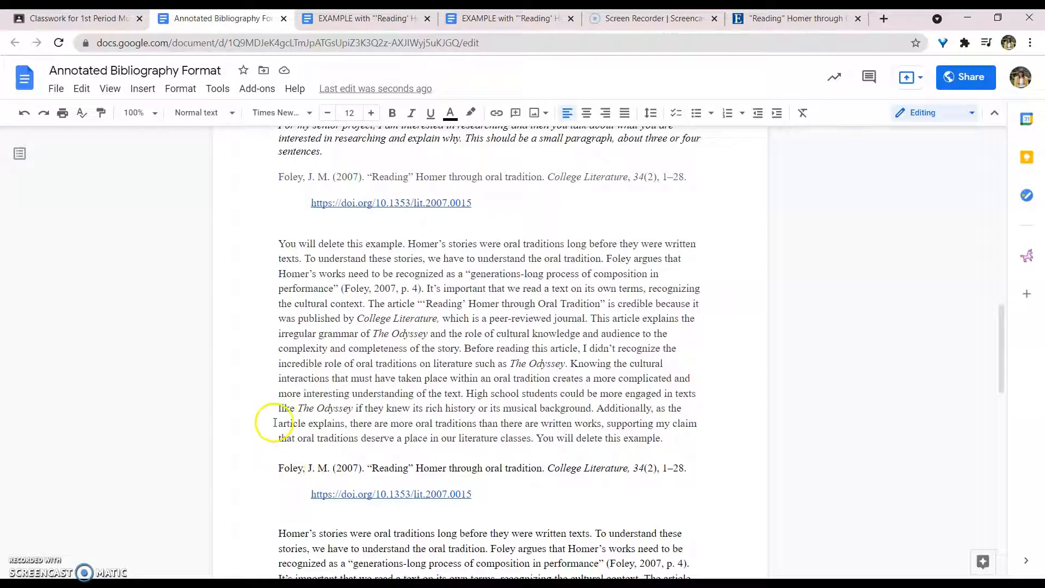
scroll(423, 496, "down", 6)
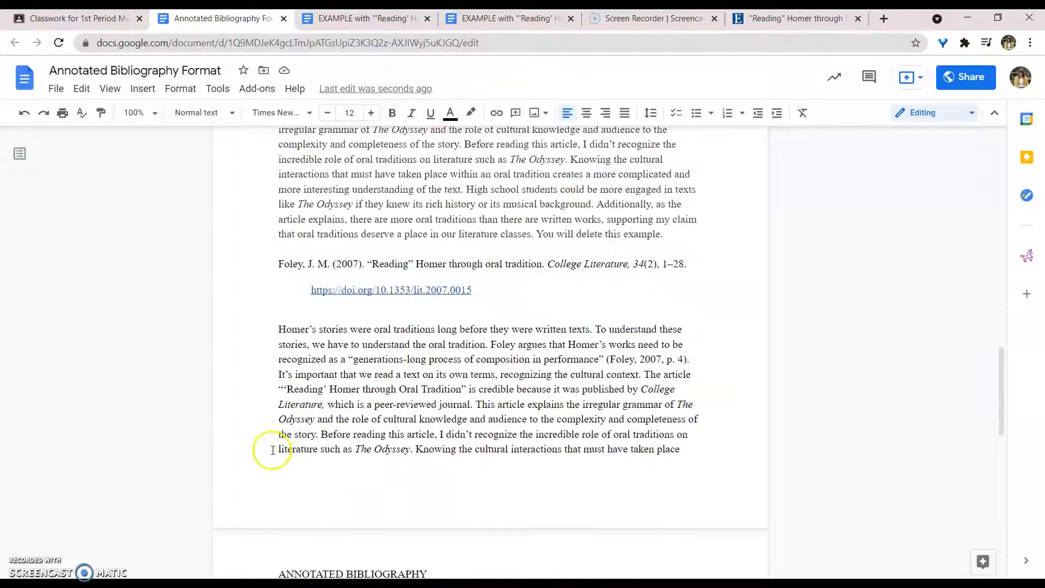
scroll(272, 450, "up", 5)
scroll(269, 453, "up", 1)
scroll(264, 436, "down", 2)
left_click(266, 398)
key("BackSpace")
scroll(266, 398, "up", 3)
left_click(275, 304)
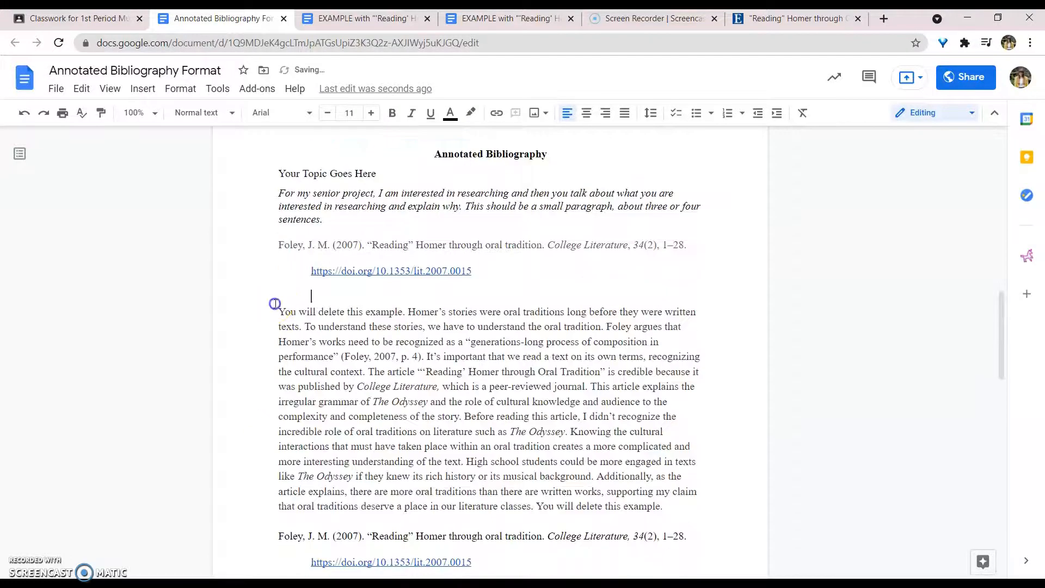
key("BackSpace")
Delete the pasted entry below the example annotation, leaving only the original example.
scroll(299, 430, "down", 9)
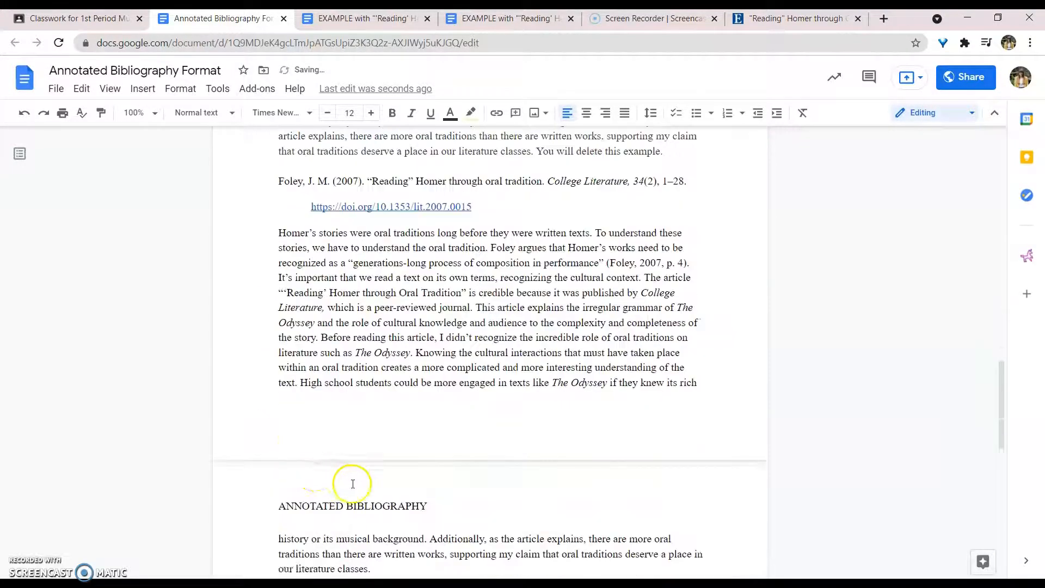
scroll(366, 487, "up", 4)
left_click_drag(264, 237, 401, 448)
key("ctrl+v")
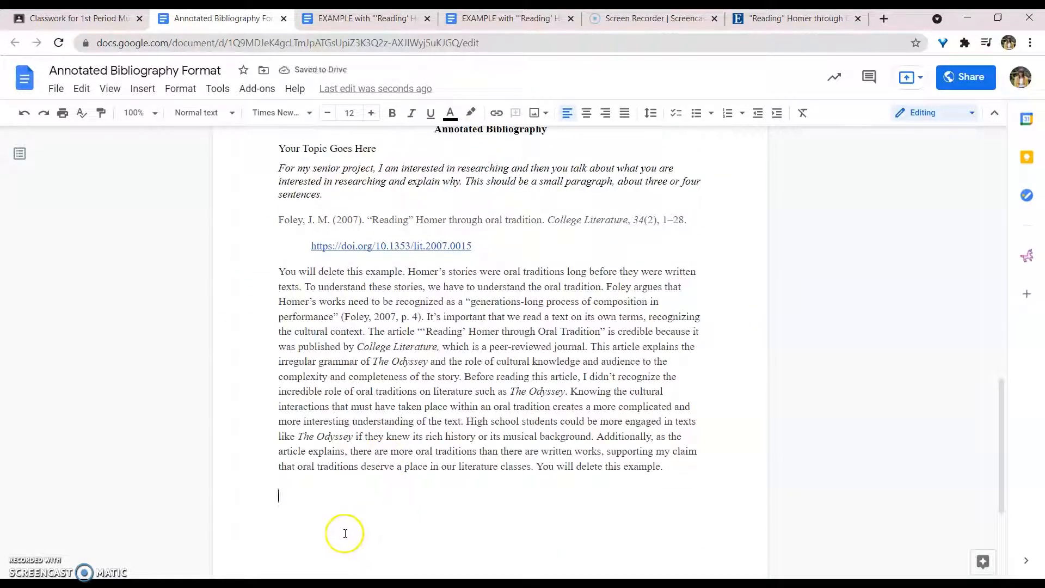
Return to the Annotated Bibliography Entry Builder document and delete the selected practice entry from its last page.
left_click(379, 18)
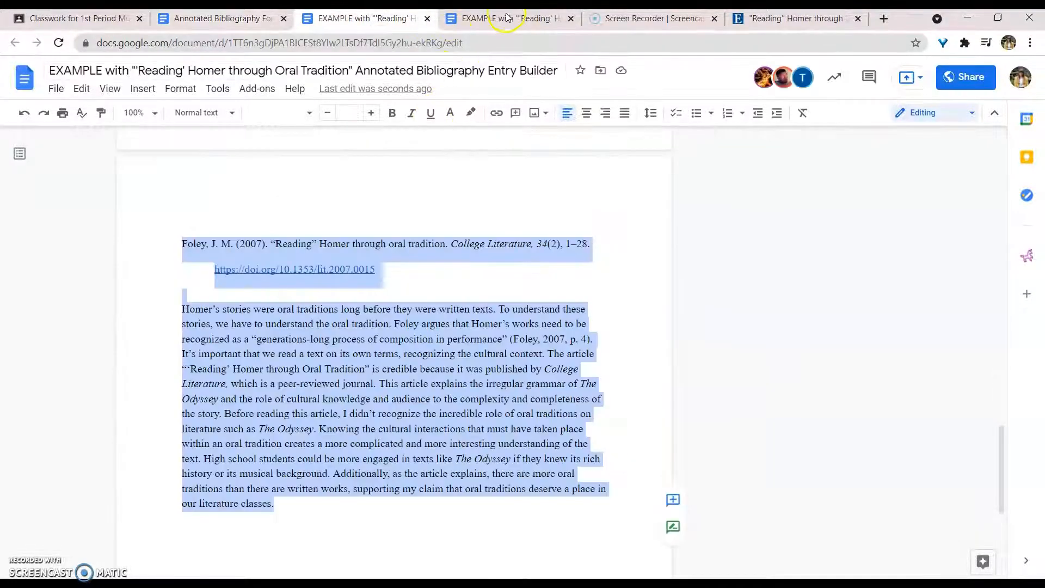
scroll(448, 251, "up", 20)
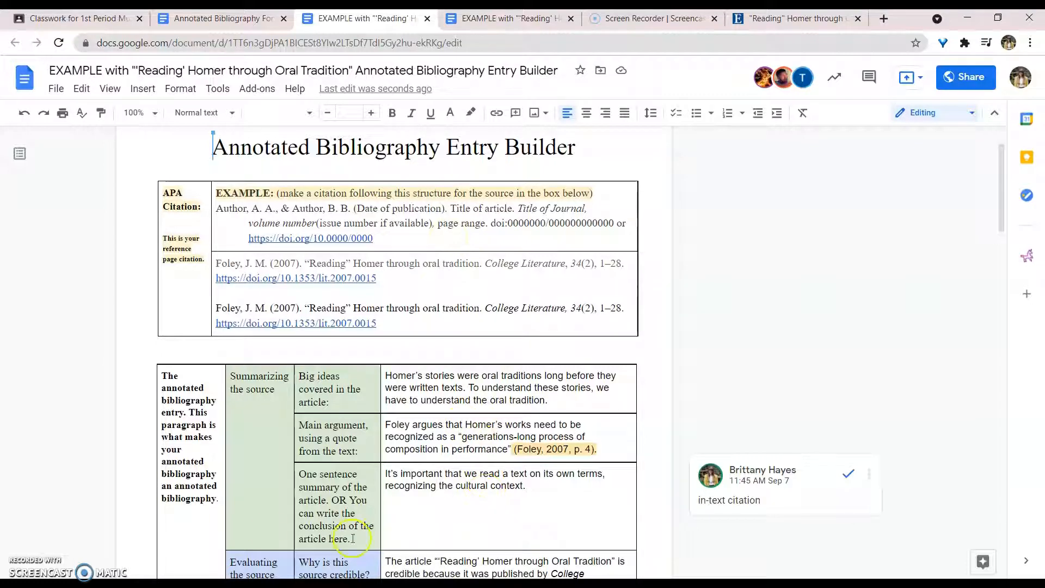
scroll(436, 523, "up", 1)
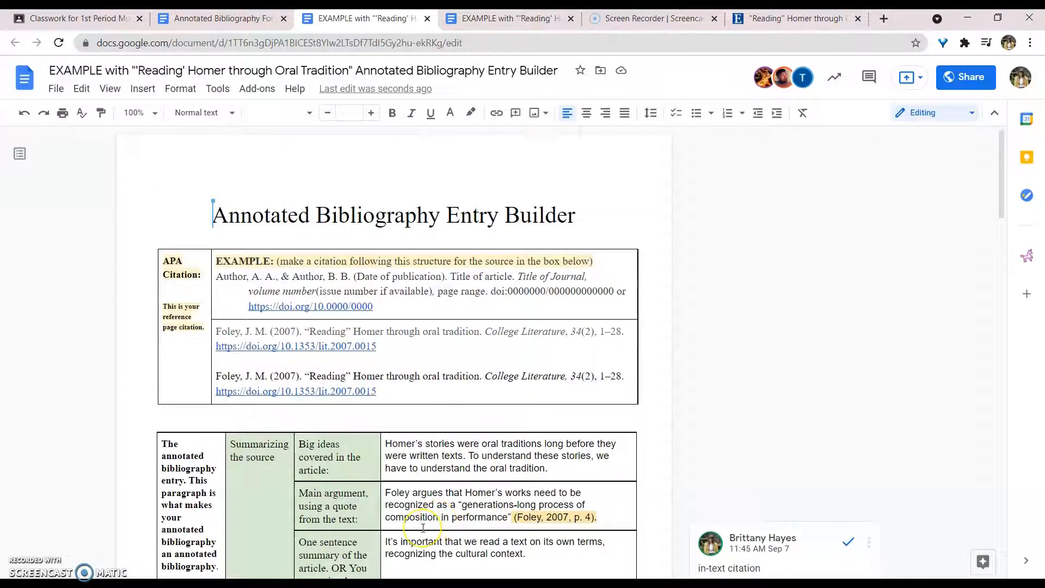
scroll(423, 528, "down", 20)
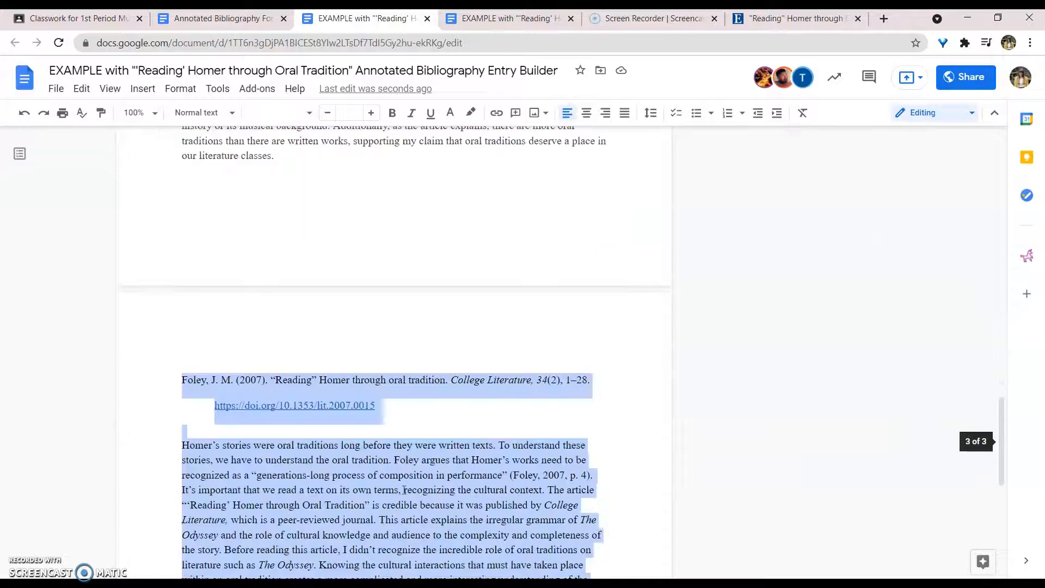
scroll(272, 457, "down", 4)
key("BackSpace")
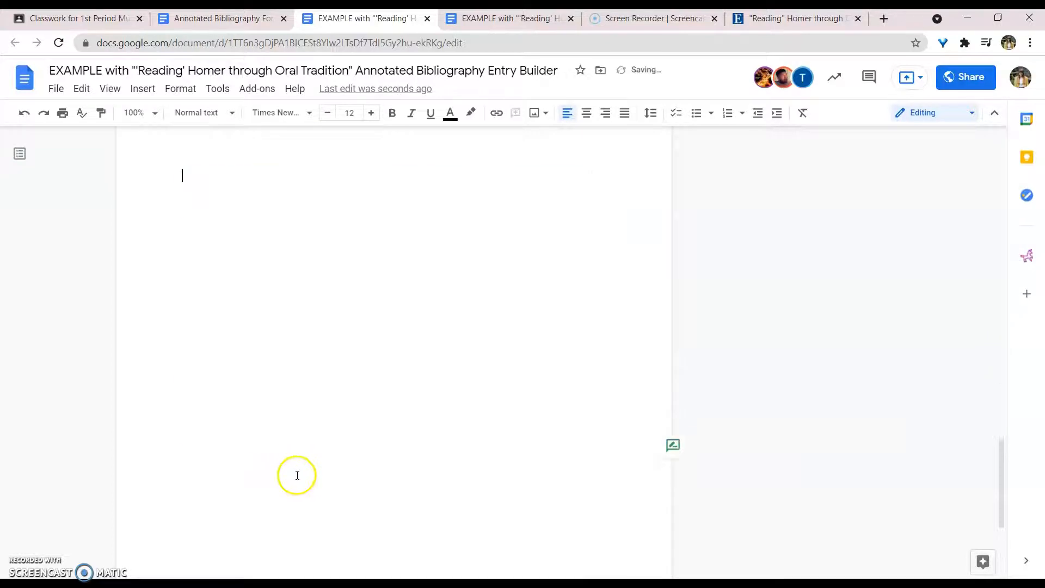
left_click(271, 434)
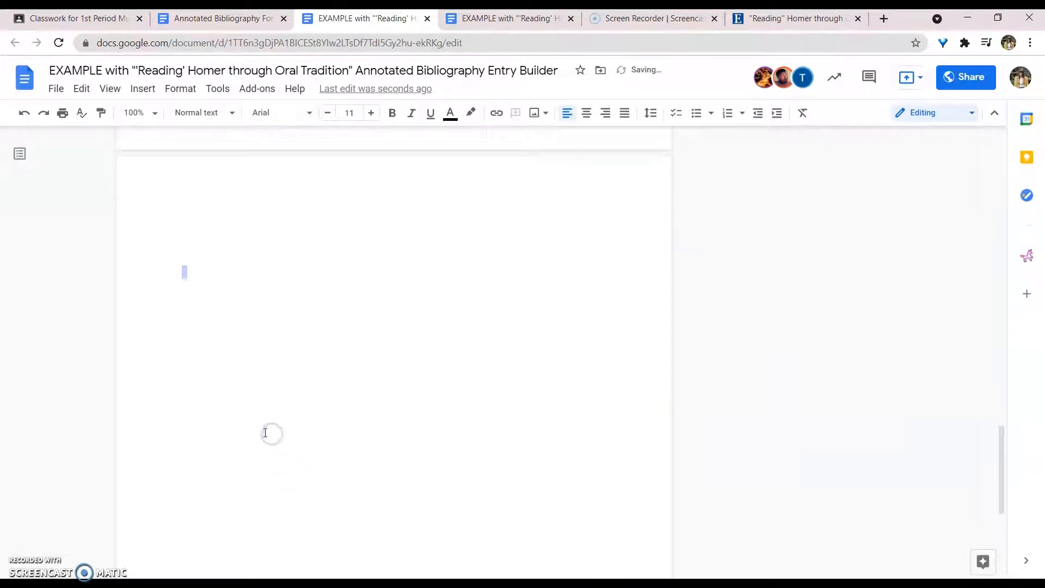
Review the entry builder's citation and response tables alongside the formatted example annotated bibliography entry.
scroll(259, 397, "up", 10)
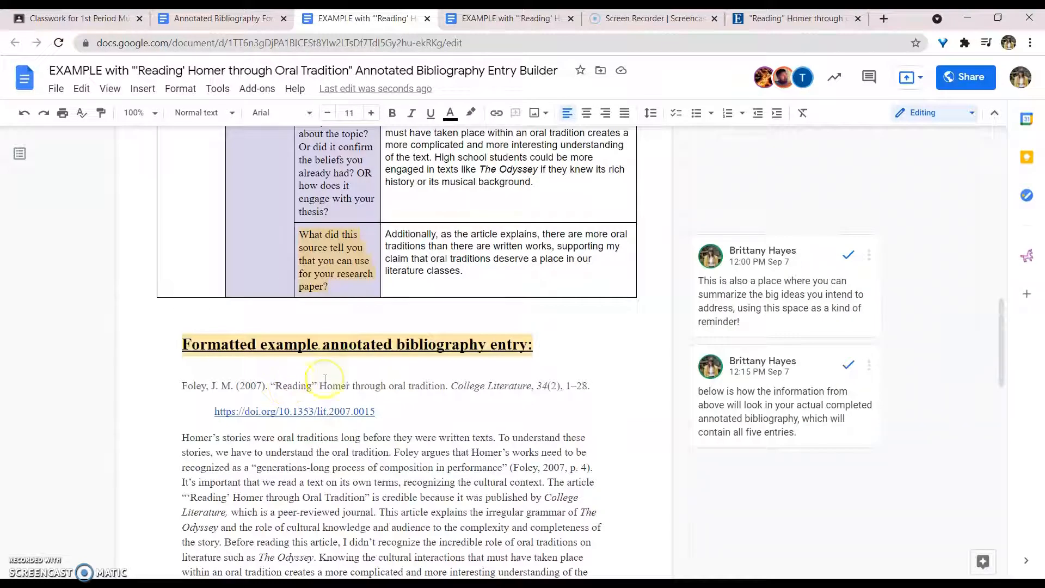
scroll(401, 403, "up", 15)
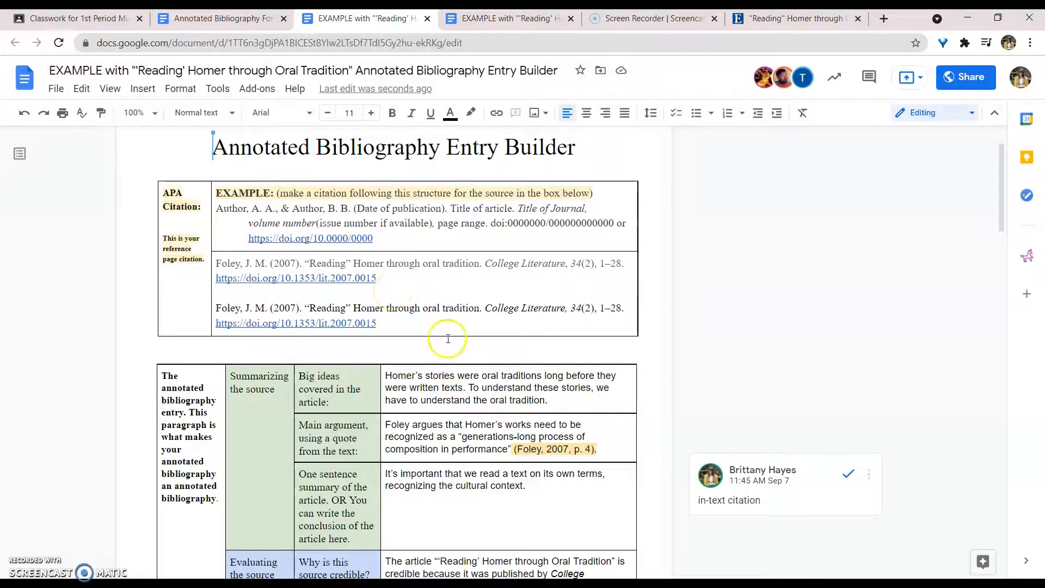
scroll(448, 339, "down", 20)
scroll(430, 348, "up", 5)
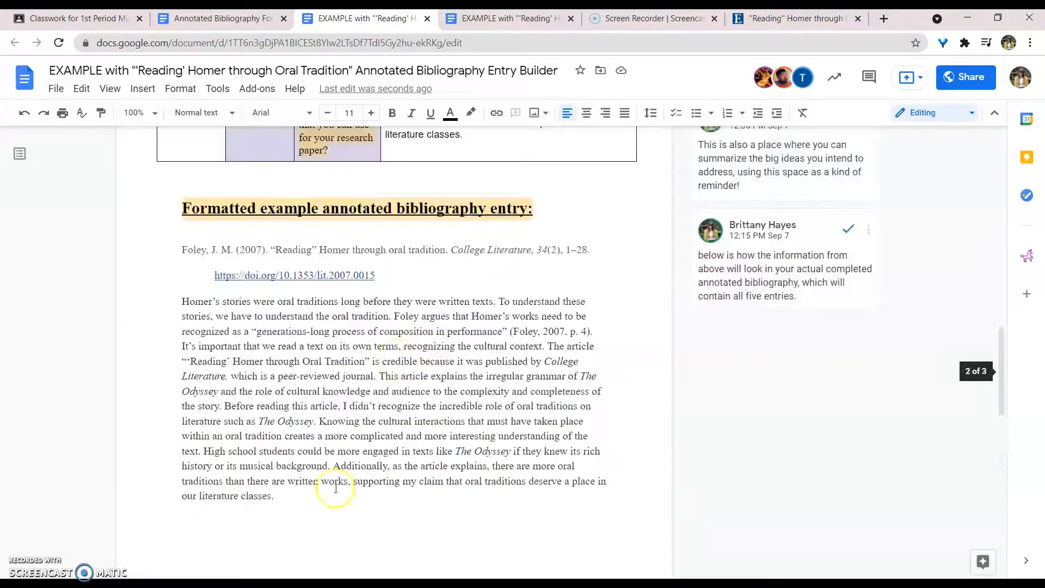
left_click_drag(316, 520, 167, 235)
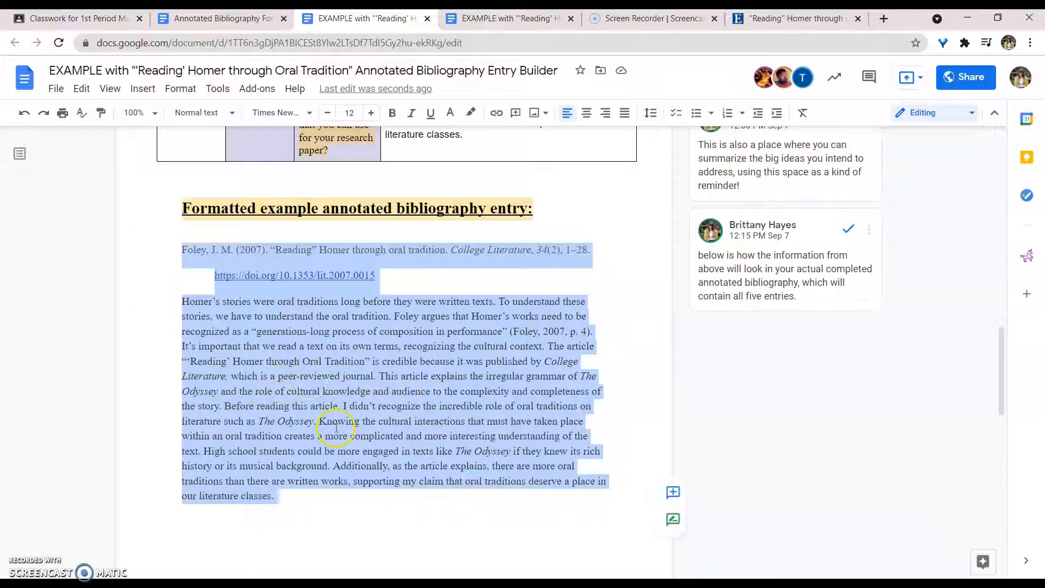
scroll(399, 510, "up", 20)
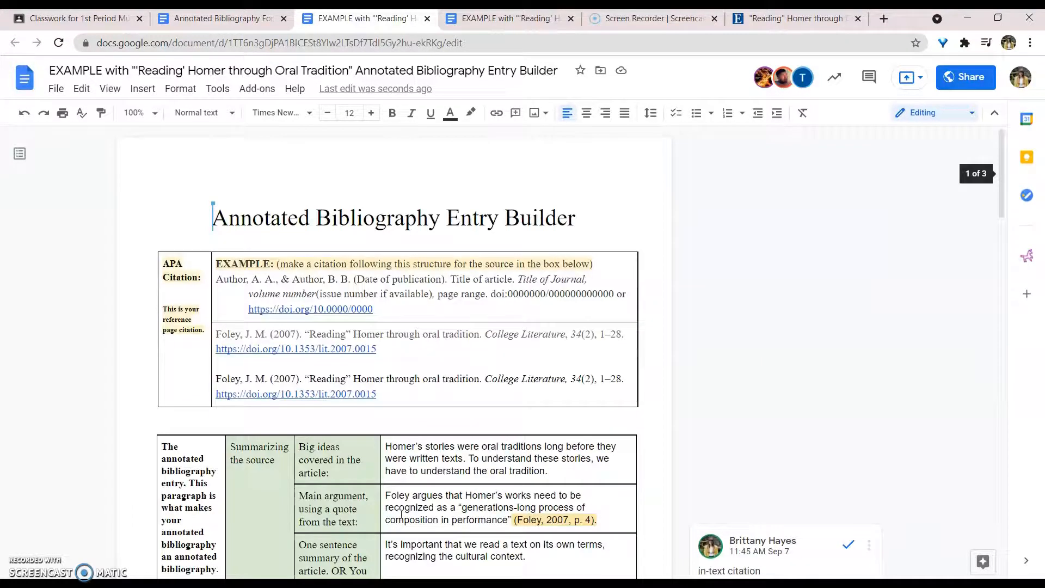
scroll(405, 512, "down", 10)
scroll(406, 510, "down", 10)
scroll(403, 509, "up", 5)
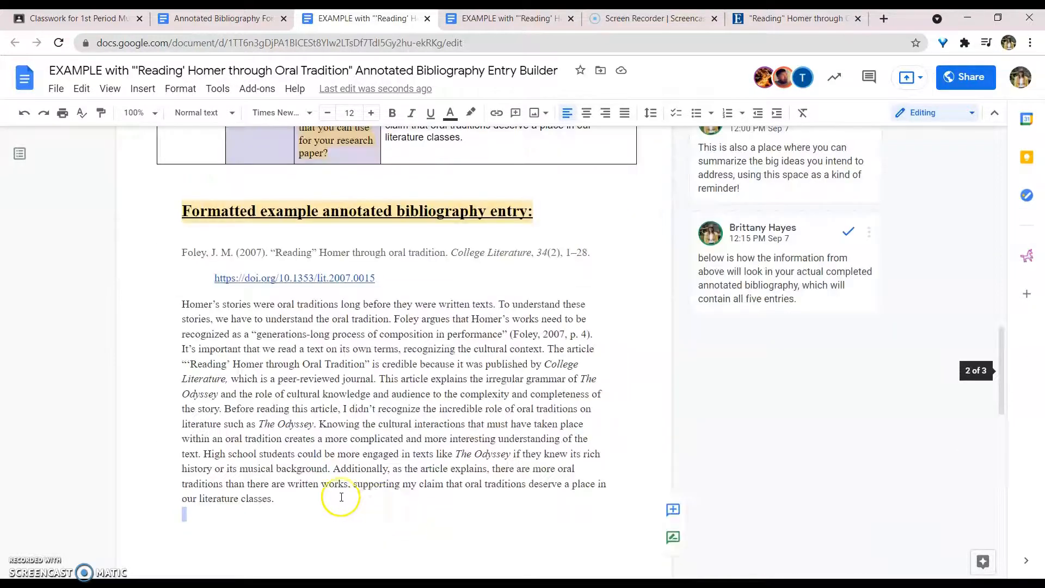
left_click(311, 517)
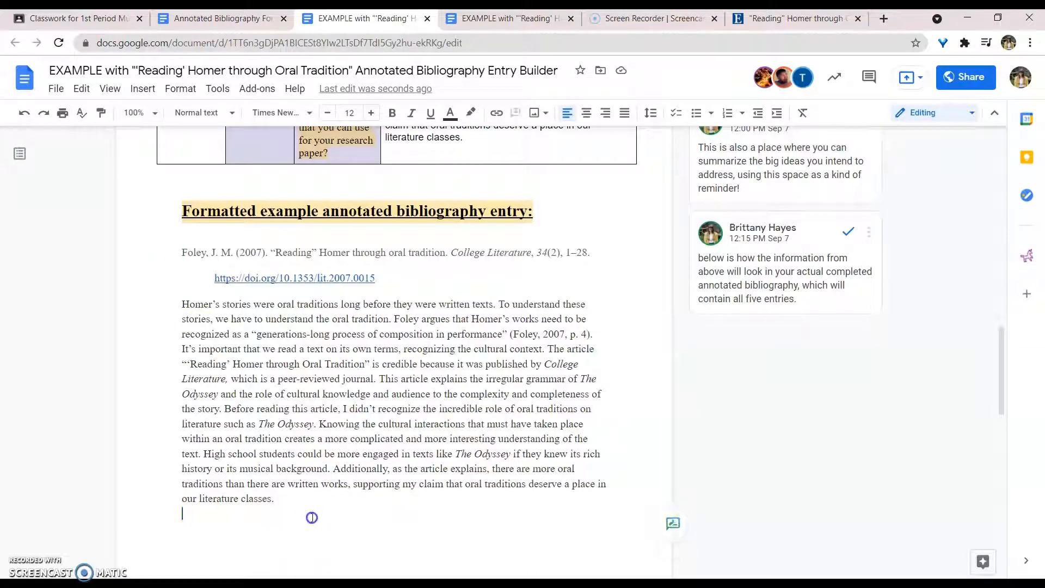
left_click(299, 529)
scroll(313, 540, "up", 20)
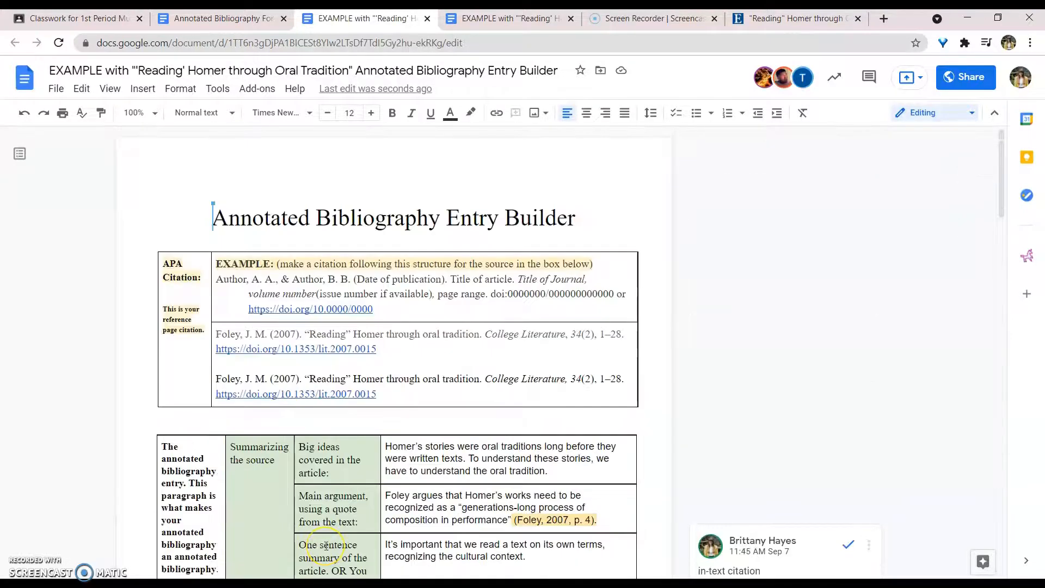
scroll(325, 545, "down", 20)
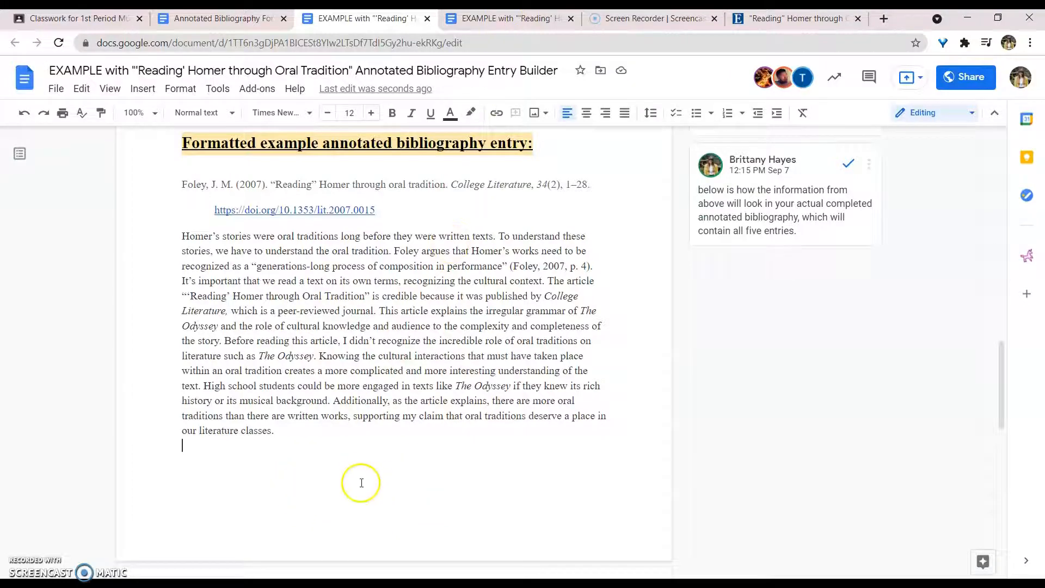
key("ctrl+Home")
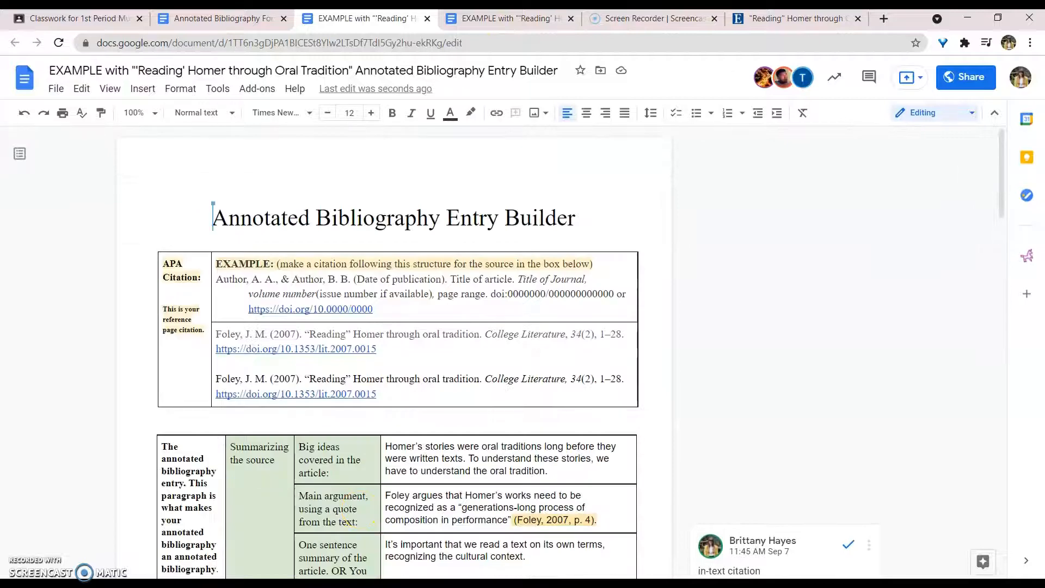
Switch to the Annotated Bibliography Format document and review its layout from the earlier page through the example entry.
left_click(225, 22)
scroll(460, 254, "up", 10)
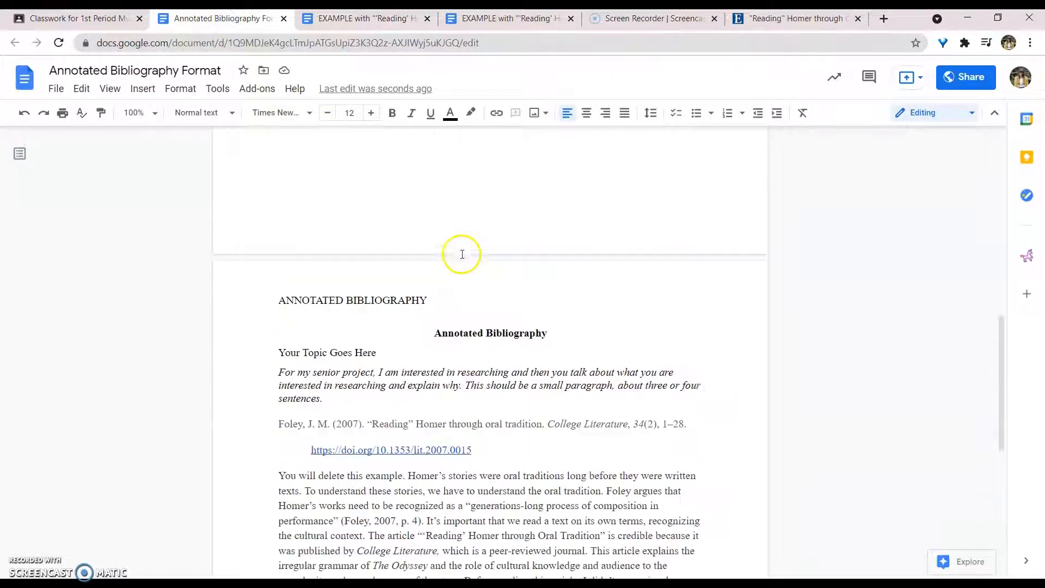
scroll(460, 260, "up", 5)
scroll(460, 260, "down", 12)
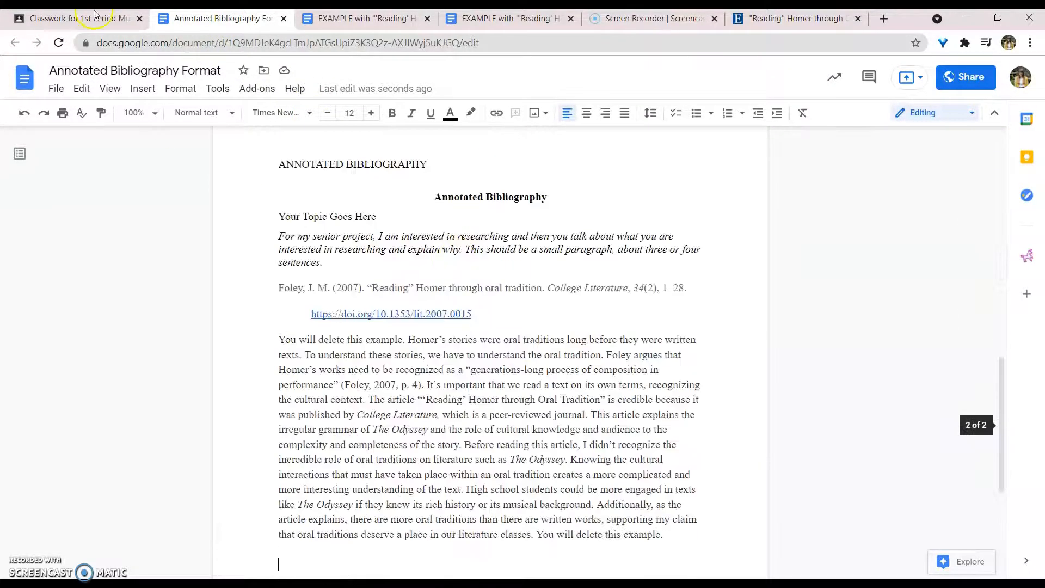
Open the PDF version of the Annotated Bibliography Format from the Google Classroom assignment and examine the sample entries on page 2.
left_click(93, 16)
left_click(648, 442)
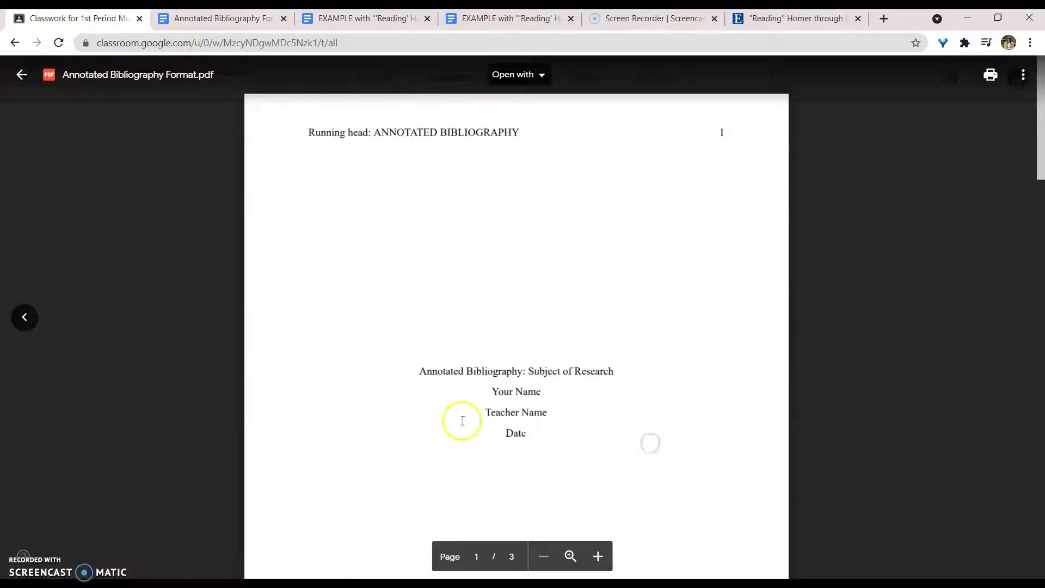
scroll(403, 364, "down", 10)
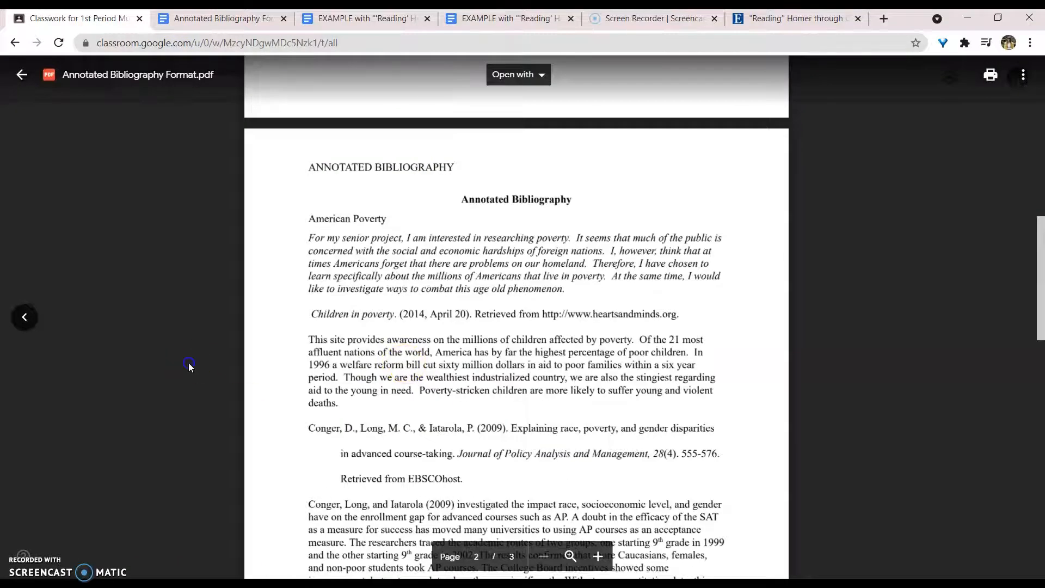
Close the PDF preview and open the Quote Storage document from the Quote Storage assignment in the Senior Project topic.
left_click(189, 362)
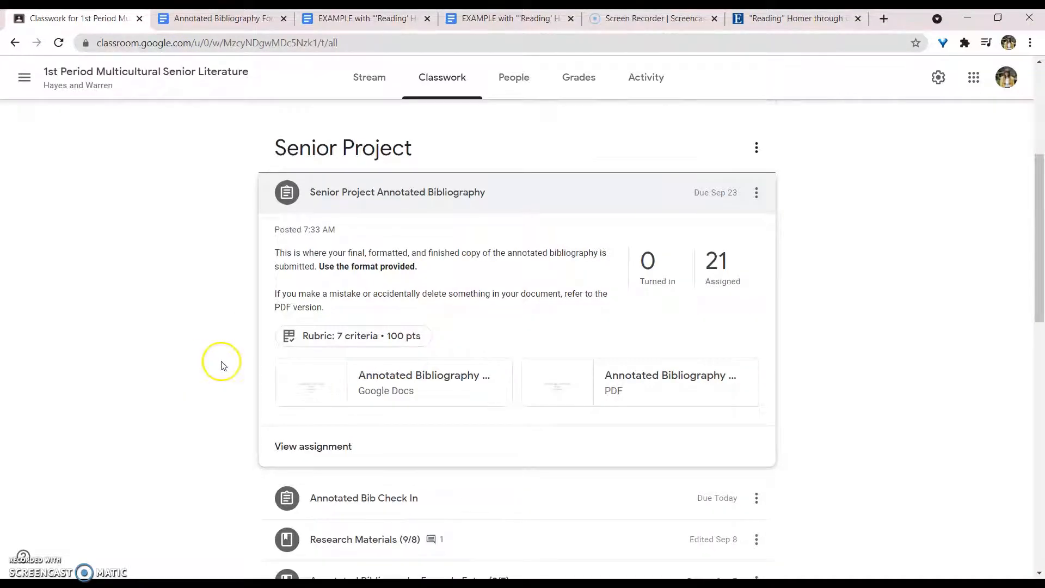
scroll(220, 363, "down", 3)
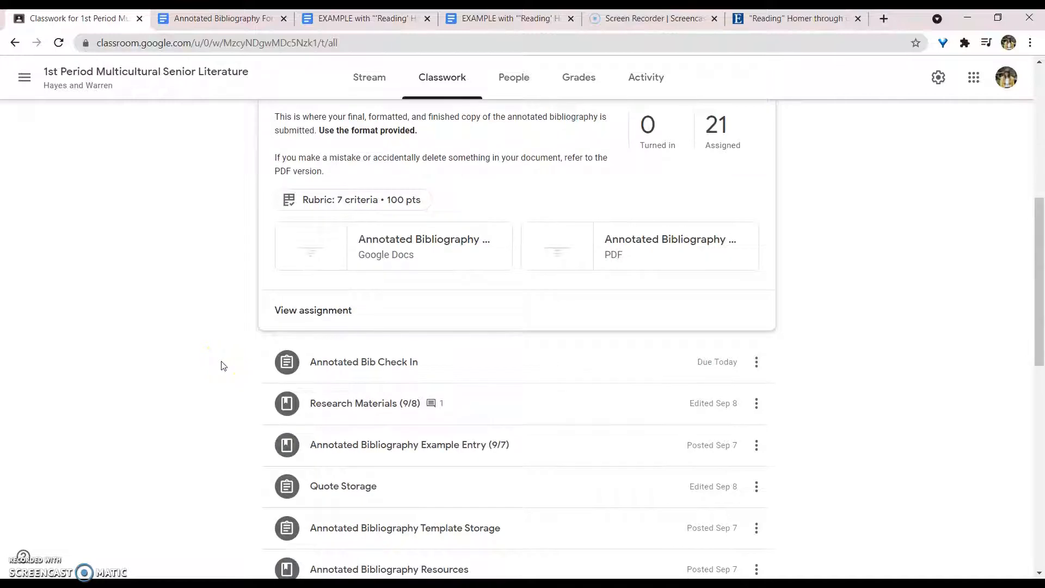
left_click(341, 493)
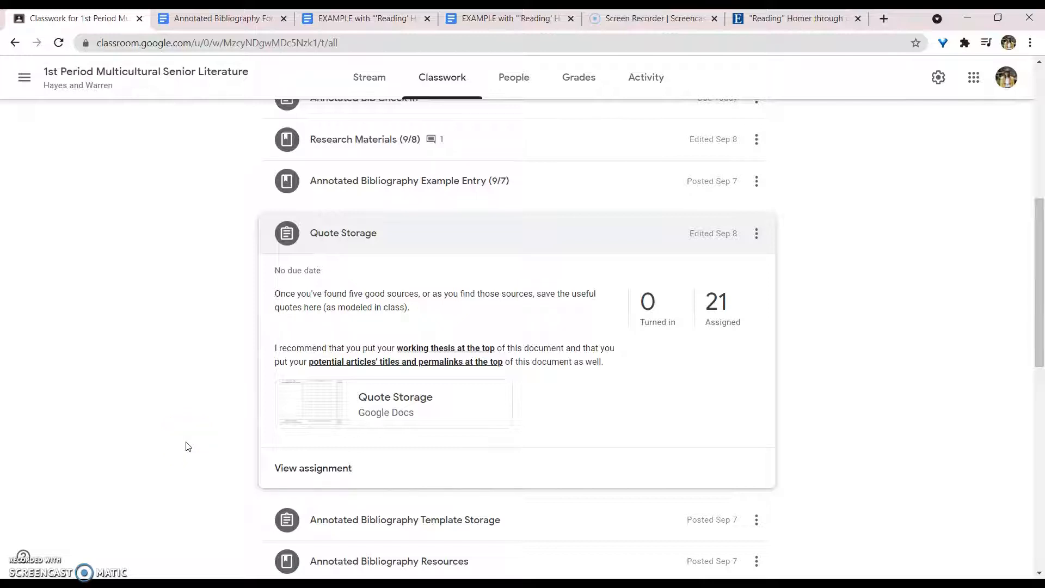
left_click(427, 406)
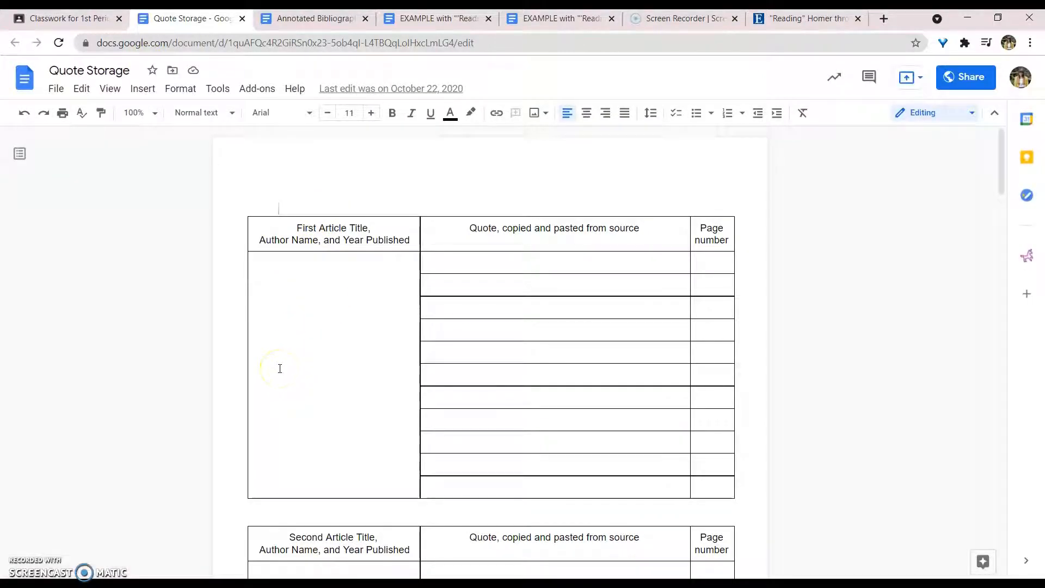
Examine the space above the first Quote Storage table, its article information cell, and its column of pasted quotes.
left_click(277, 162)
double_click(278, 162)
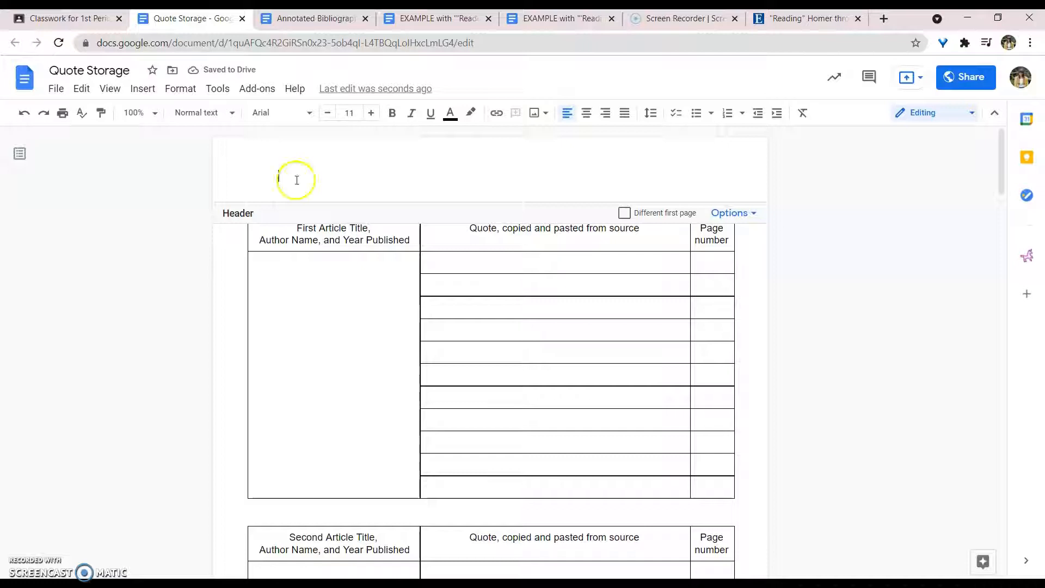
left_click(299, 297)
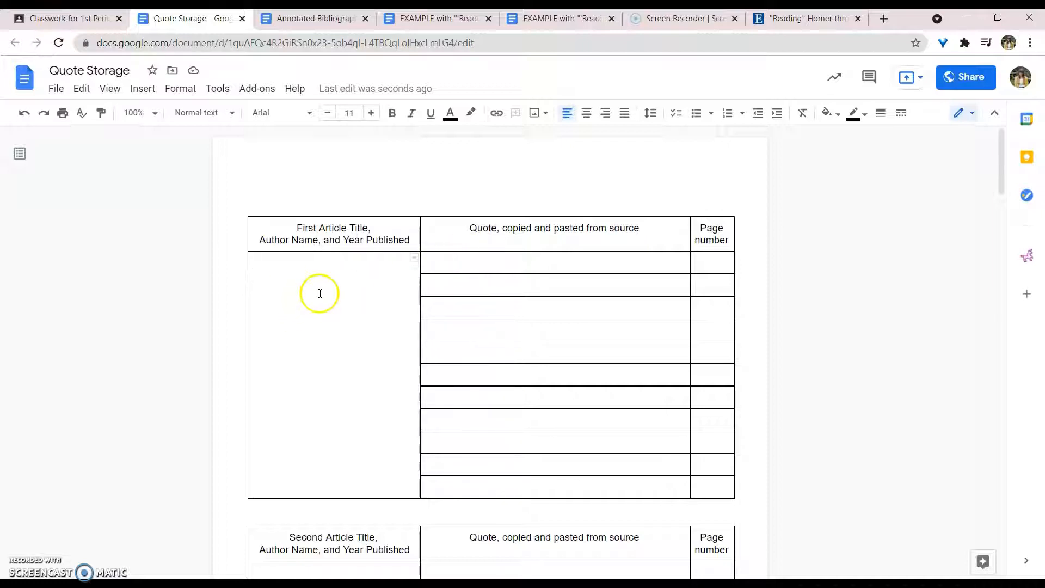
left_click_drag(434, 263, 541, 484)
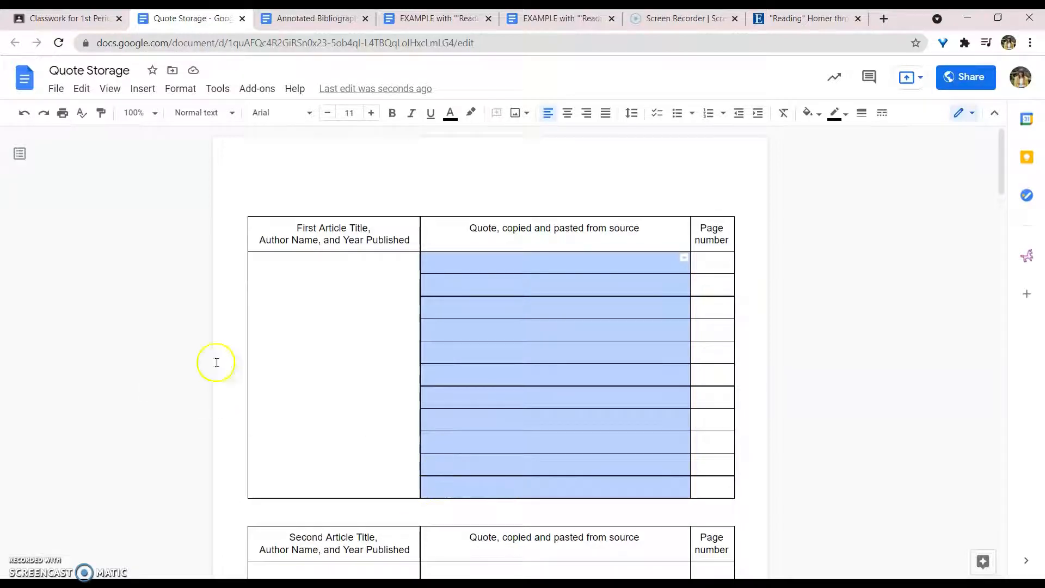
left_click(318, 175)
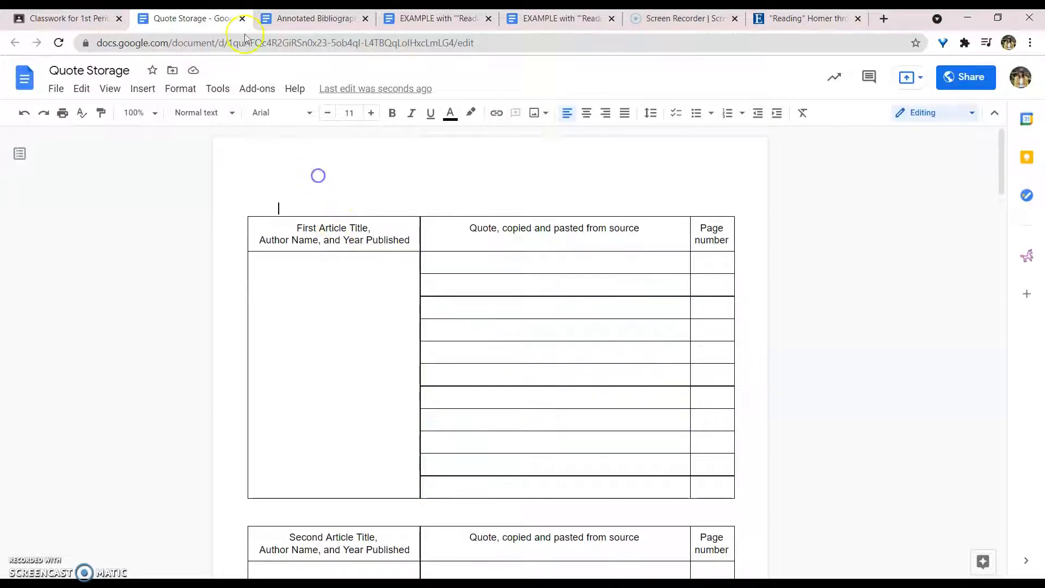
Return to the Classwork page and expand the Annotated Bibliography Template Storage assignment to review its instructions and attachment.
left_click(69, 21)
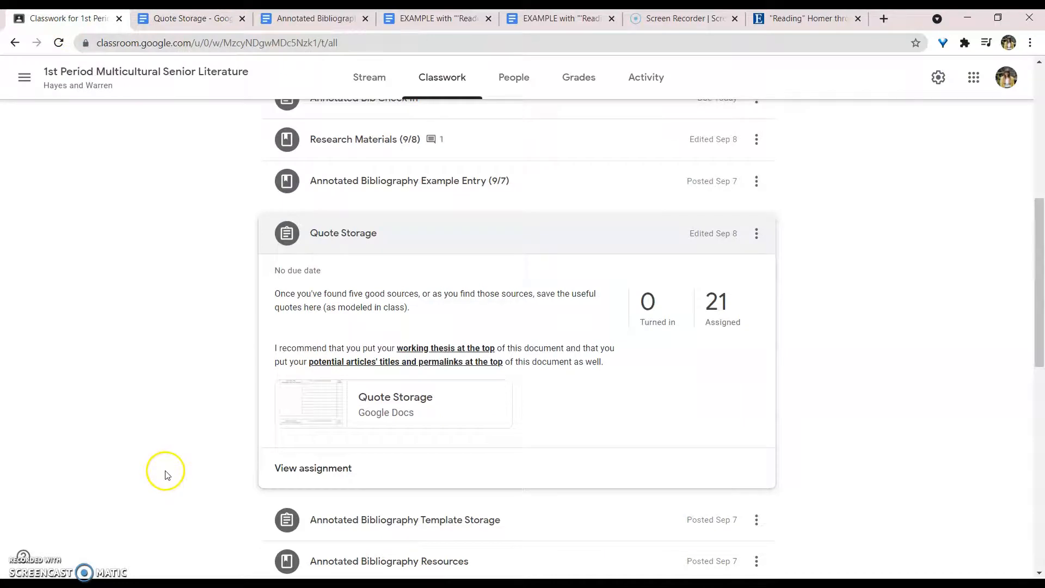
scroll(185, 419, "down", 1)
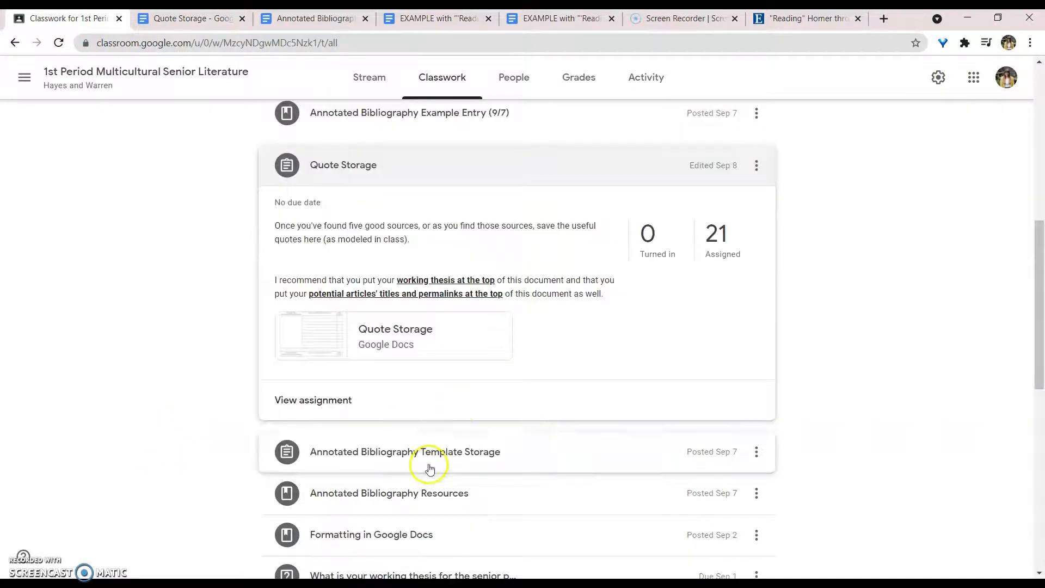
left_click(426, 465)
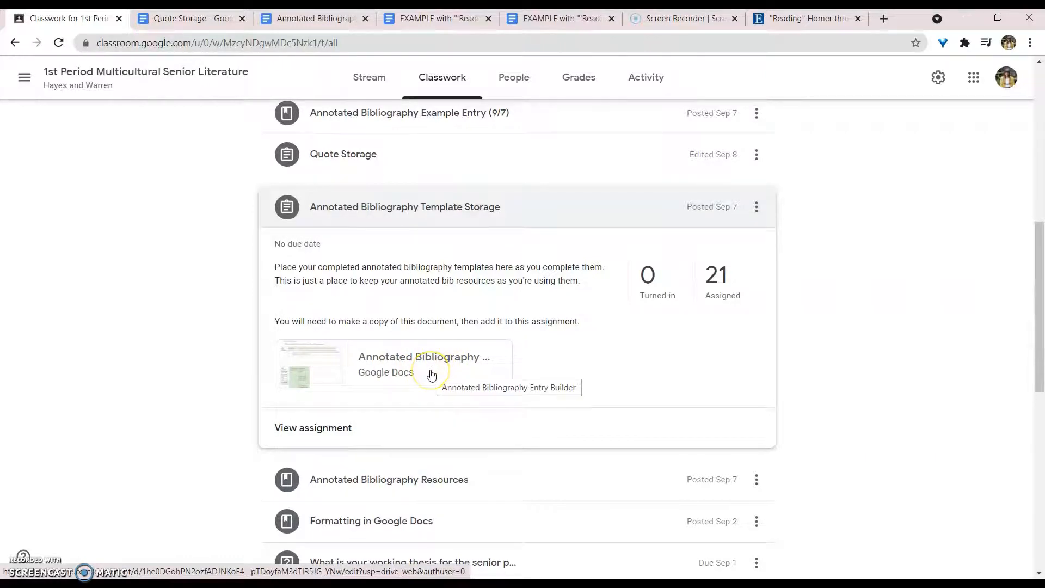
scroll(406, 373, "up", 1)
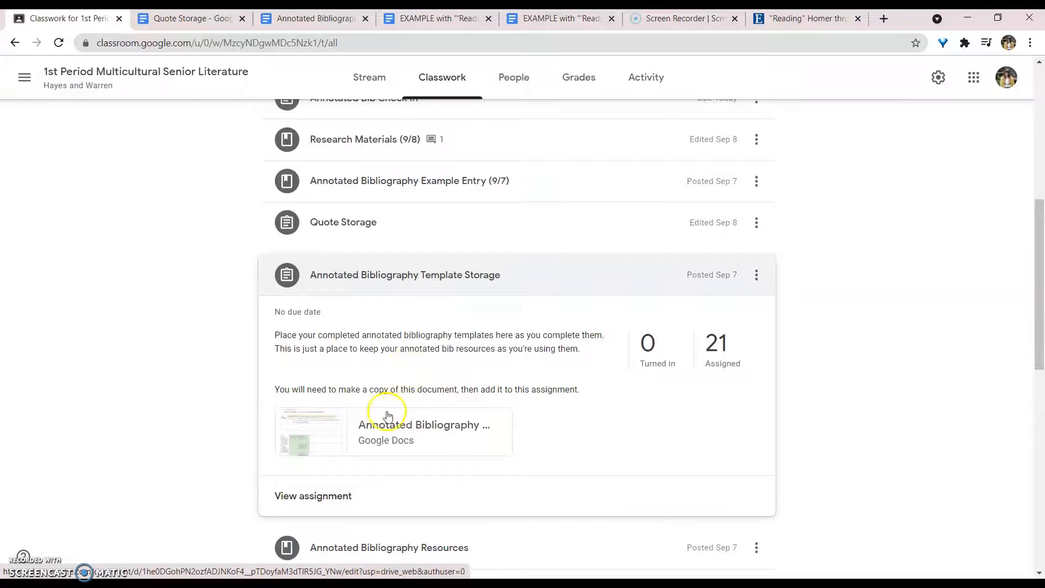
Open the Google Docs Annotated Bibliography Format from the Senior Project Annotated Bibliography assignment and review it through the example entry.
scroll(402, 436, "up", 3)
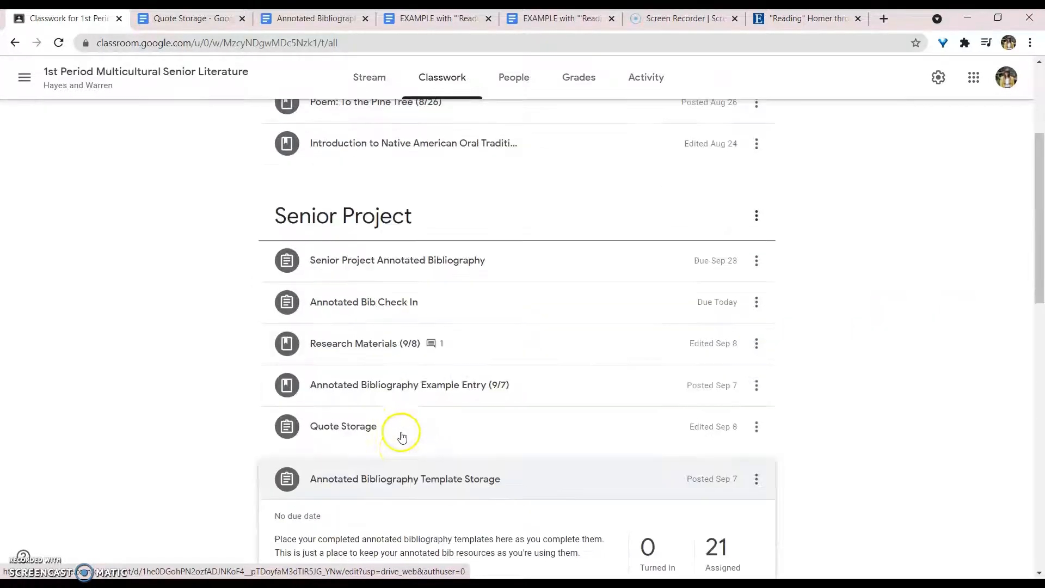
left_click(429, 272)
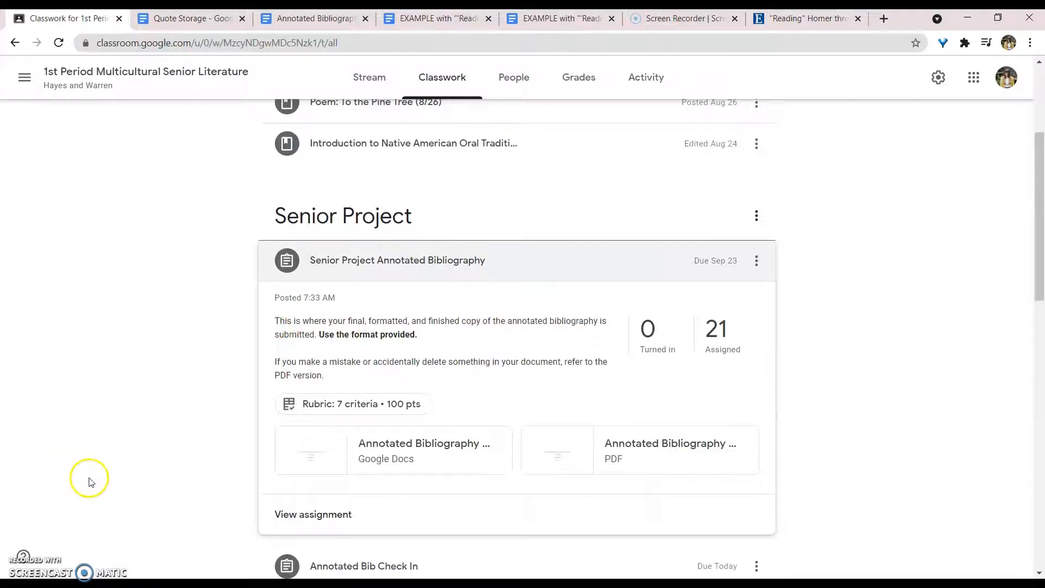
left_click(426, 451)
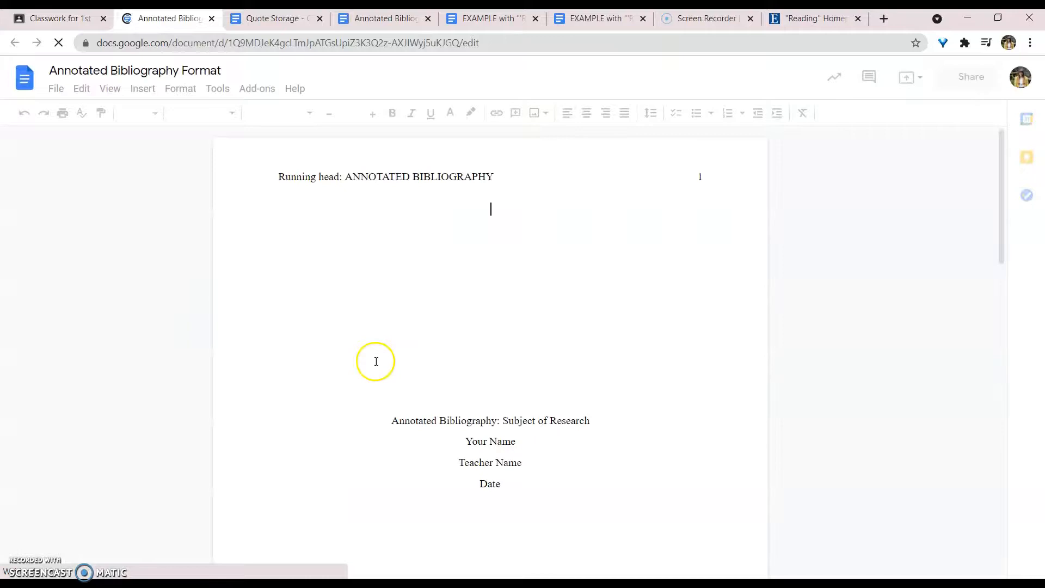
scroll(375, 361, "down", 15)
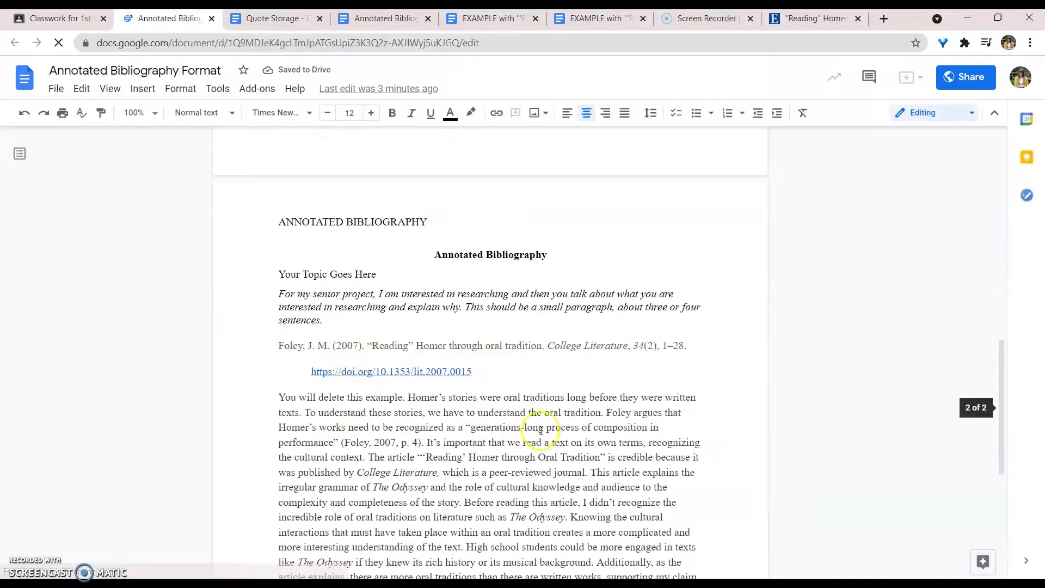
scroll(427, 471, "down", 5)
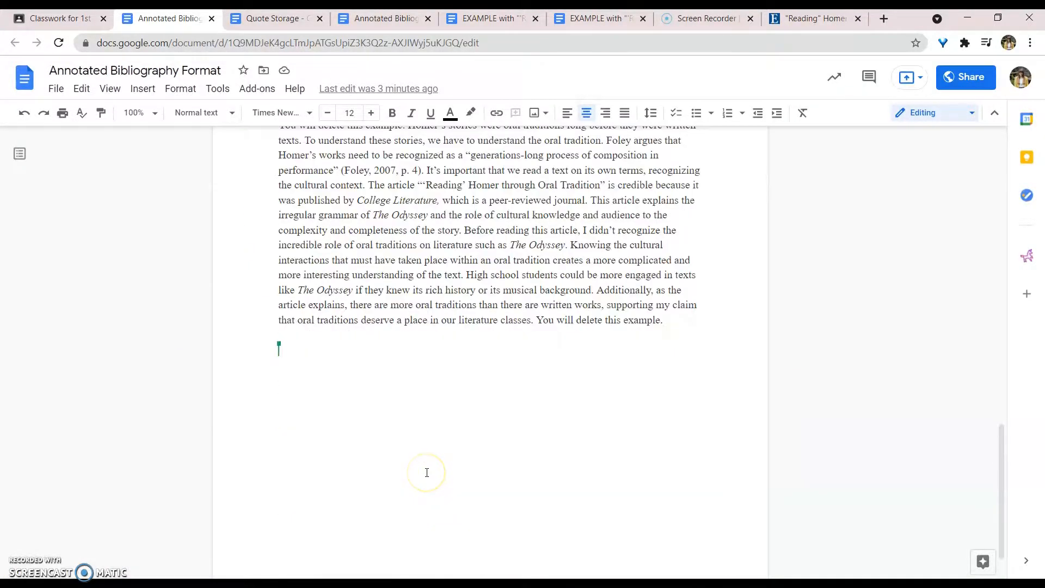
Close the Annotated Bibliography Format, Quote Storage, and example document tabs, returning to the Classwork page.
left_click(212, 19)
left_click(213, 19)
left_click(213, 19)
left_click(213, 19)
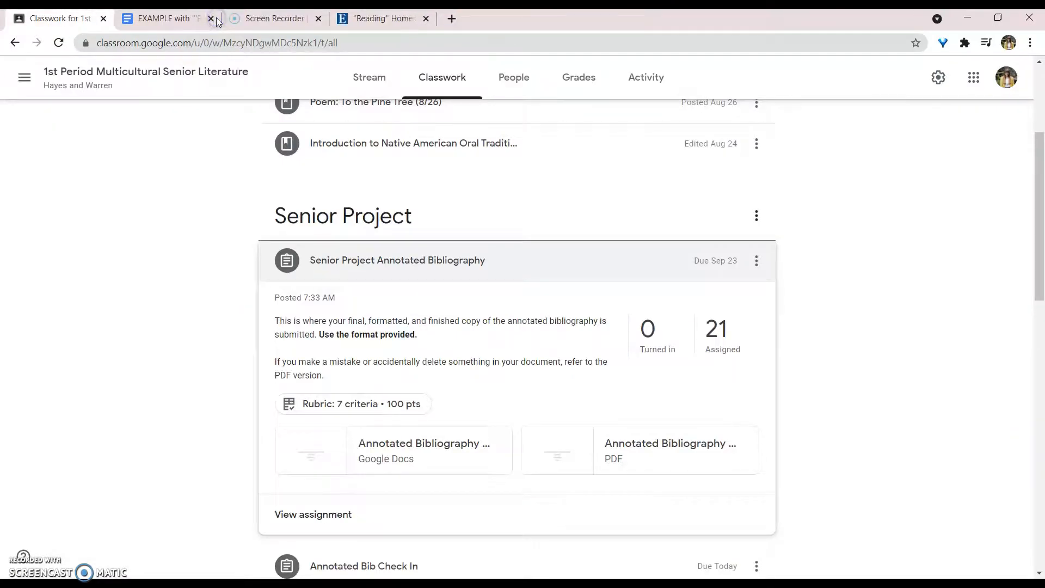
left_click(213, 18)
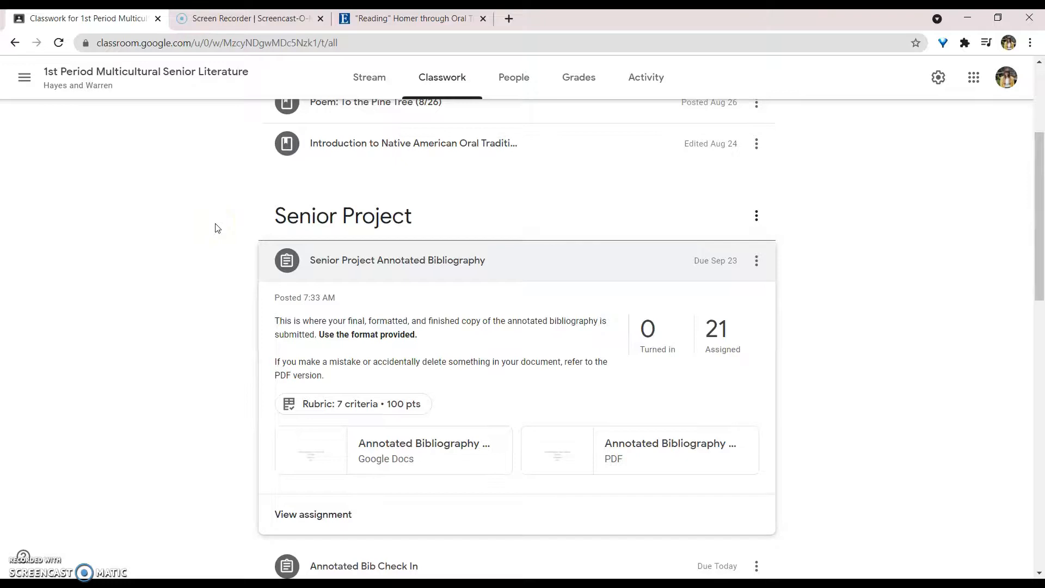
Review the Senior Project assignments, expand the Annotated Bibliography Template Storage details again, and go back to the start of the Classwork page.
scroll(217, 228, "down", 2)
scroll(217, 227, "up", 1)
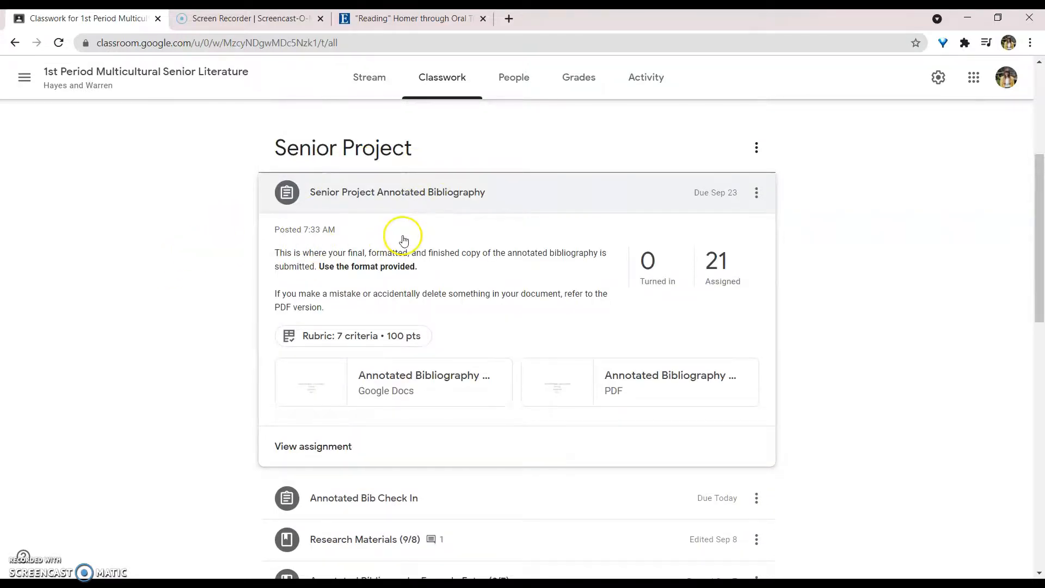
scroll(408, 256, "down", 2)
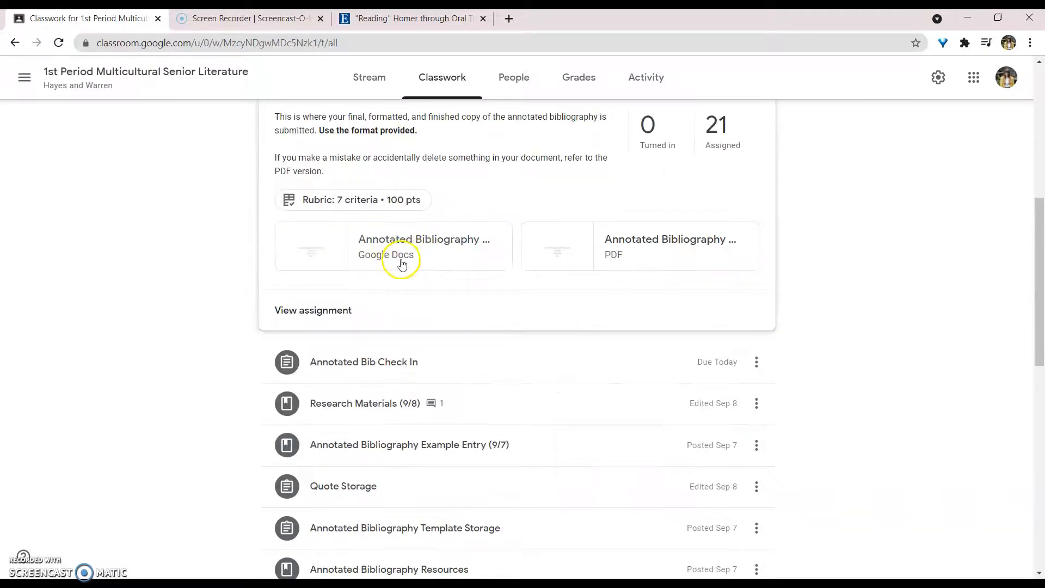
scroll(528, 457, "down", 1)
left_click(485, 469)
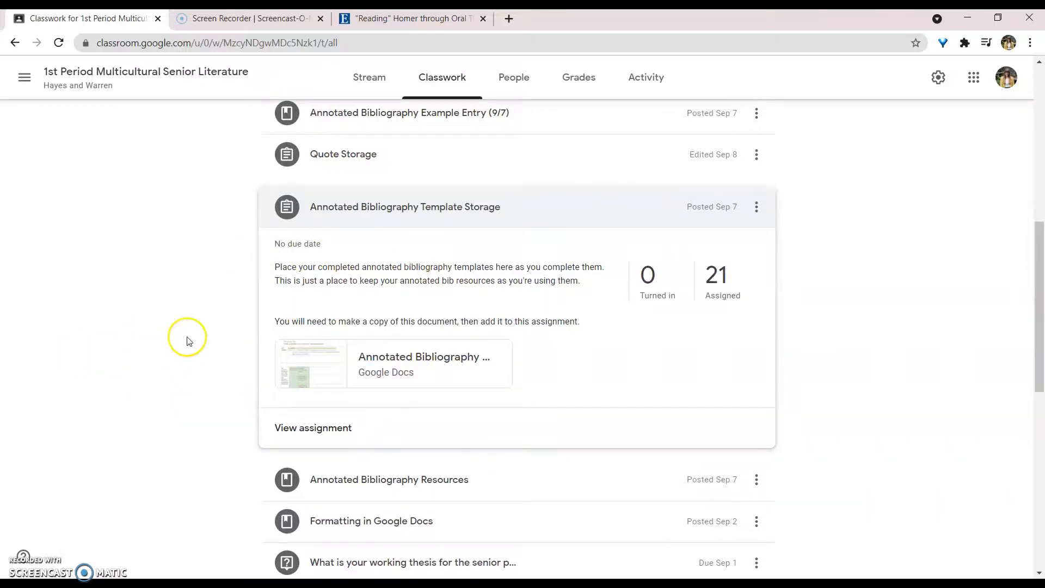
scroll(187, 341, "up", 10)
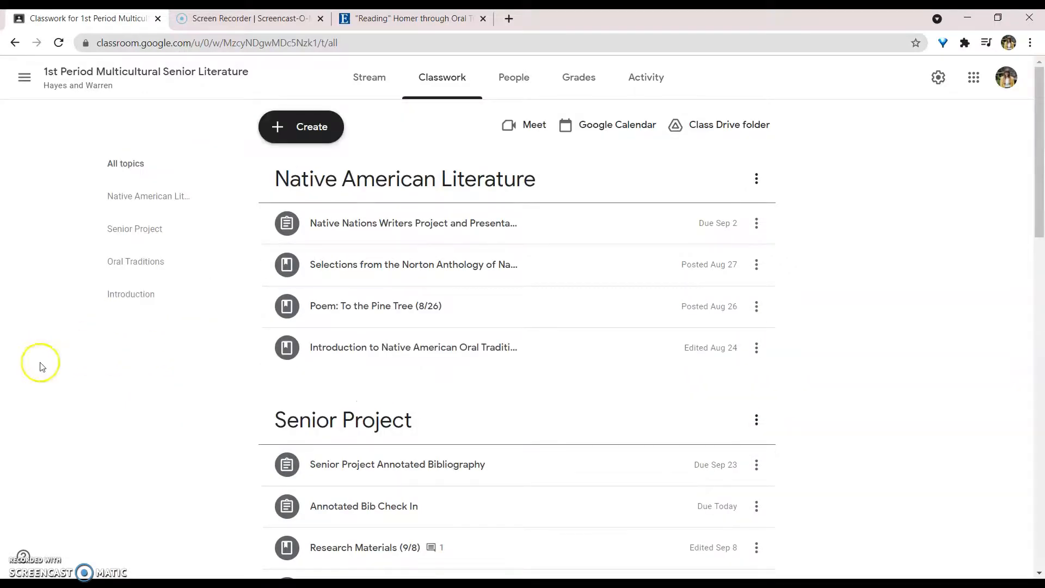